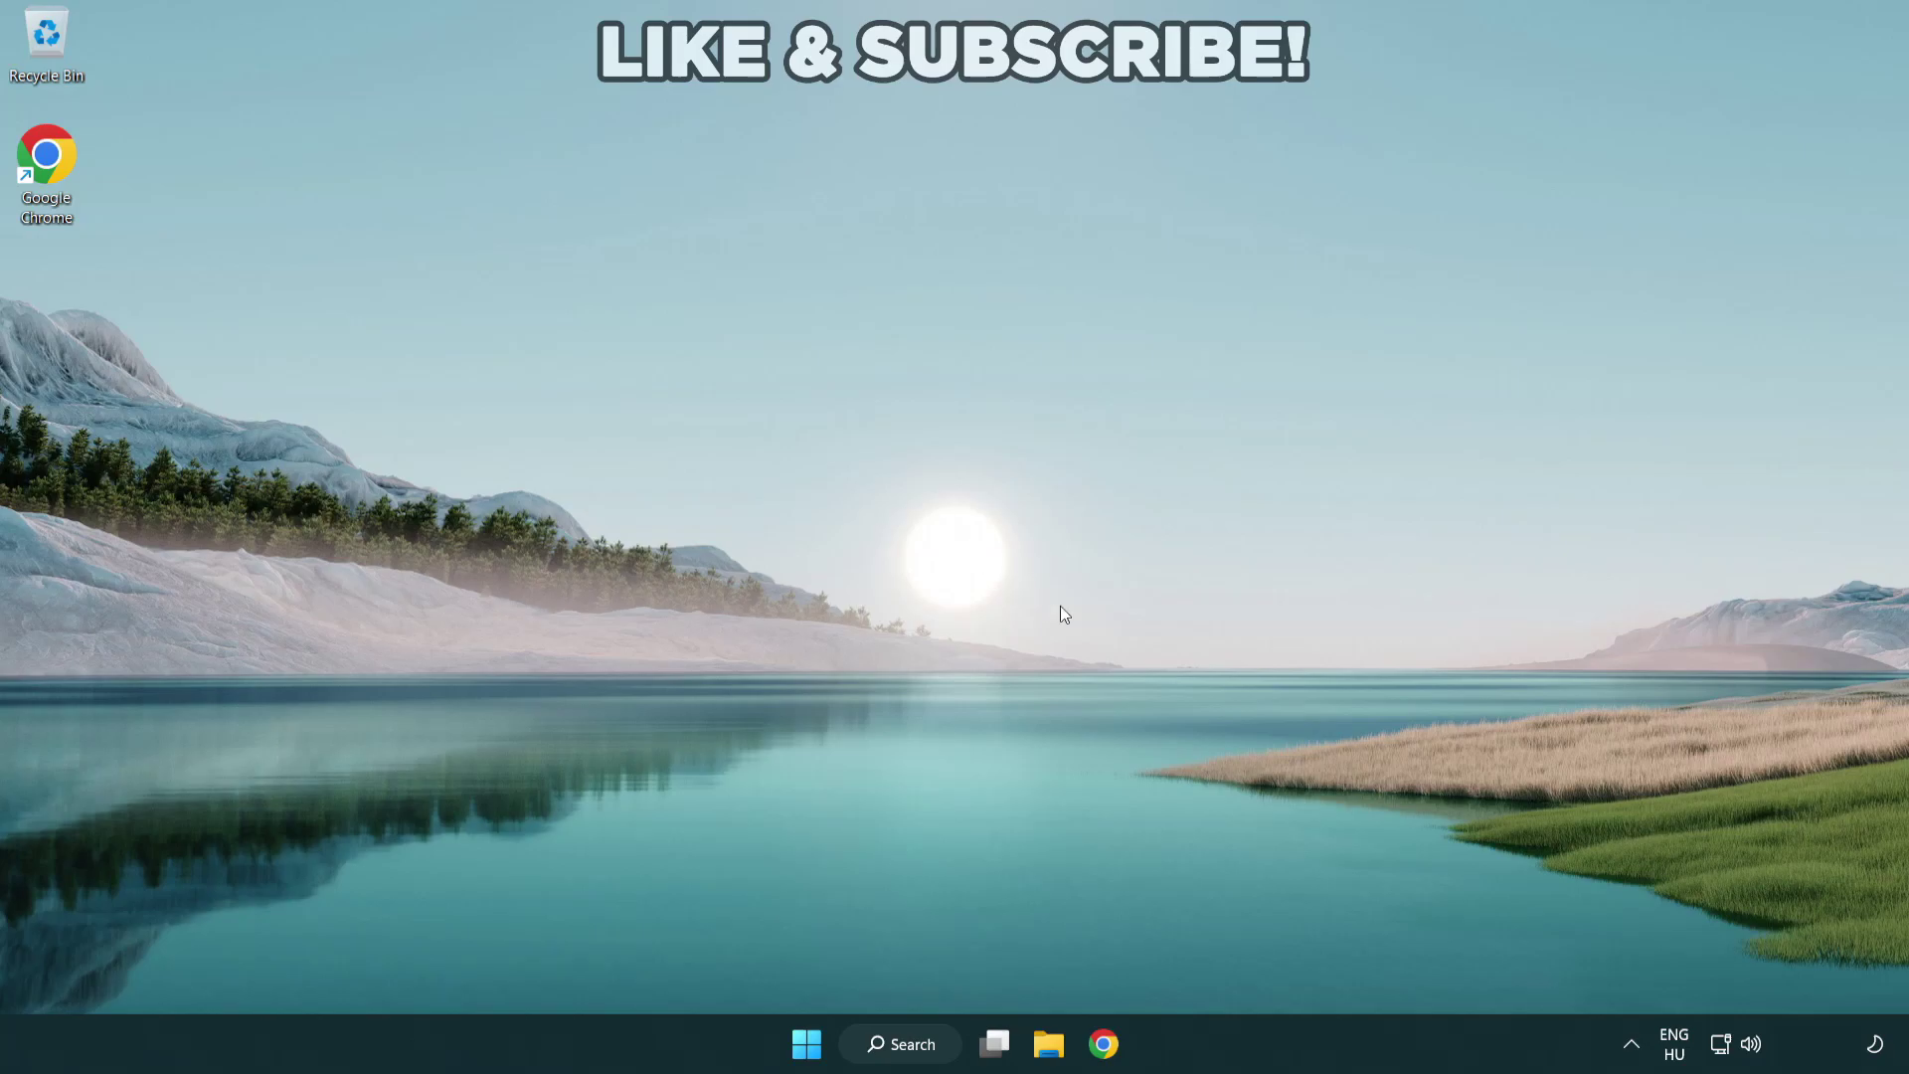
Switch the sound output from CABLE Input to Speakers (High Definition Audio Device).
{"action": "left_click", "coordinate": [1751, 1045]}
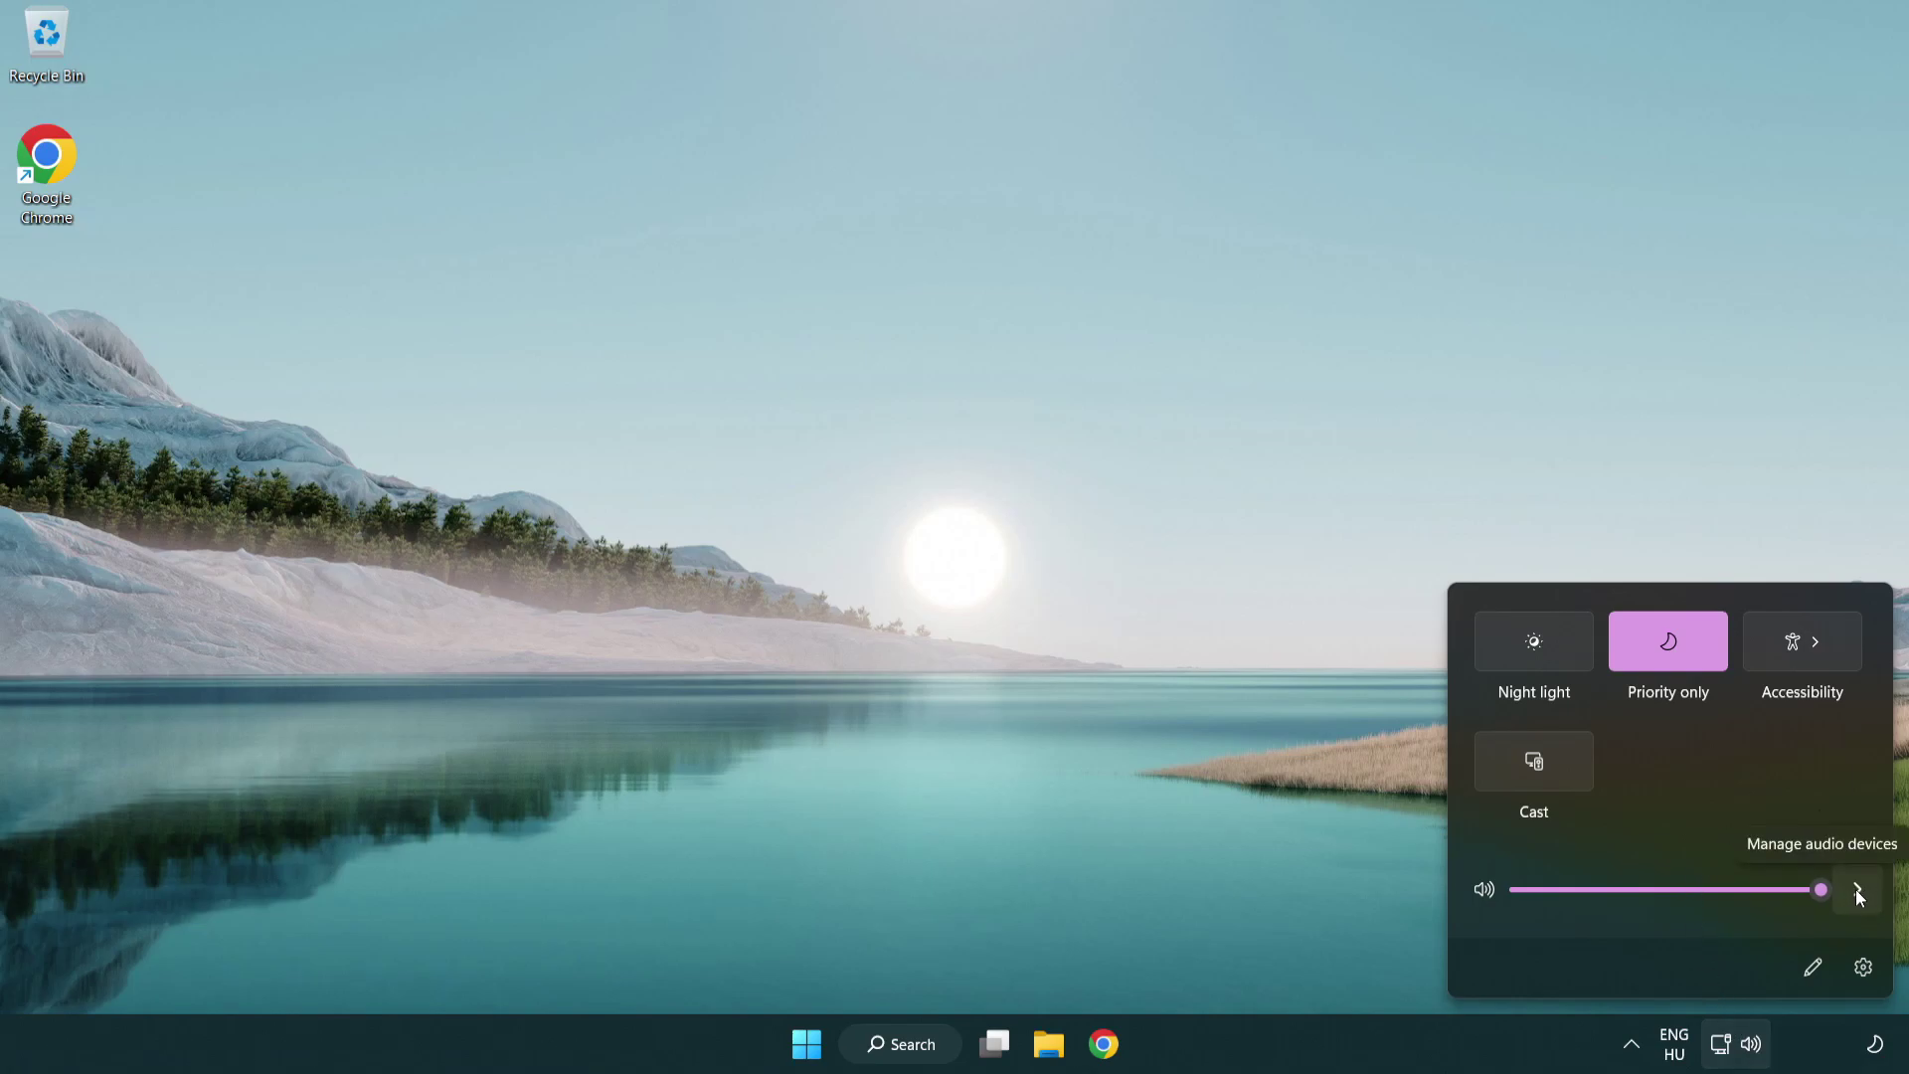
{"action": "left_click", "coordinate": [1856, 889]}
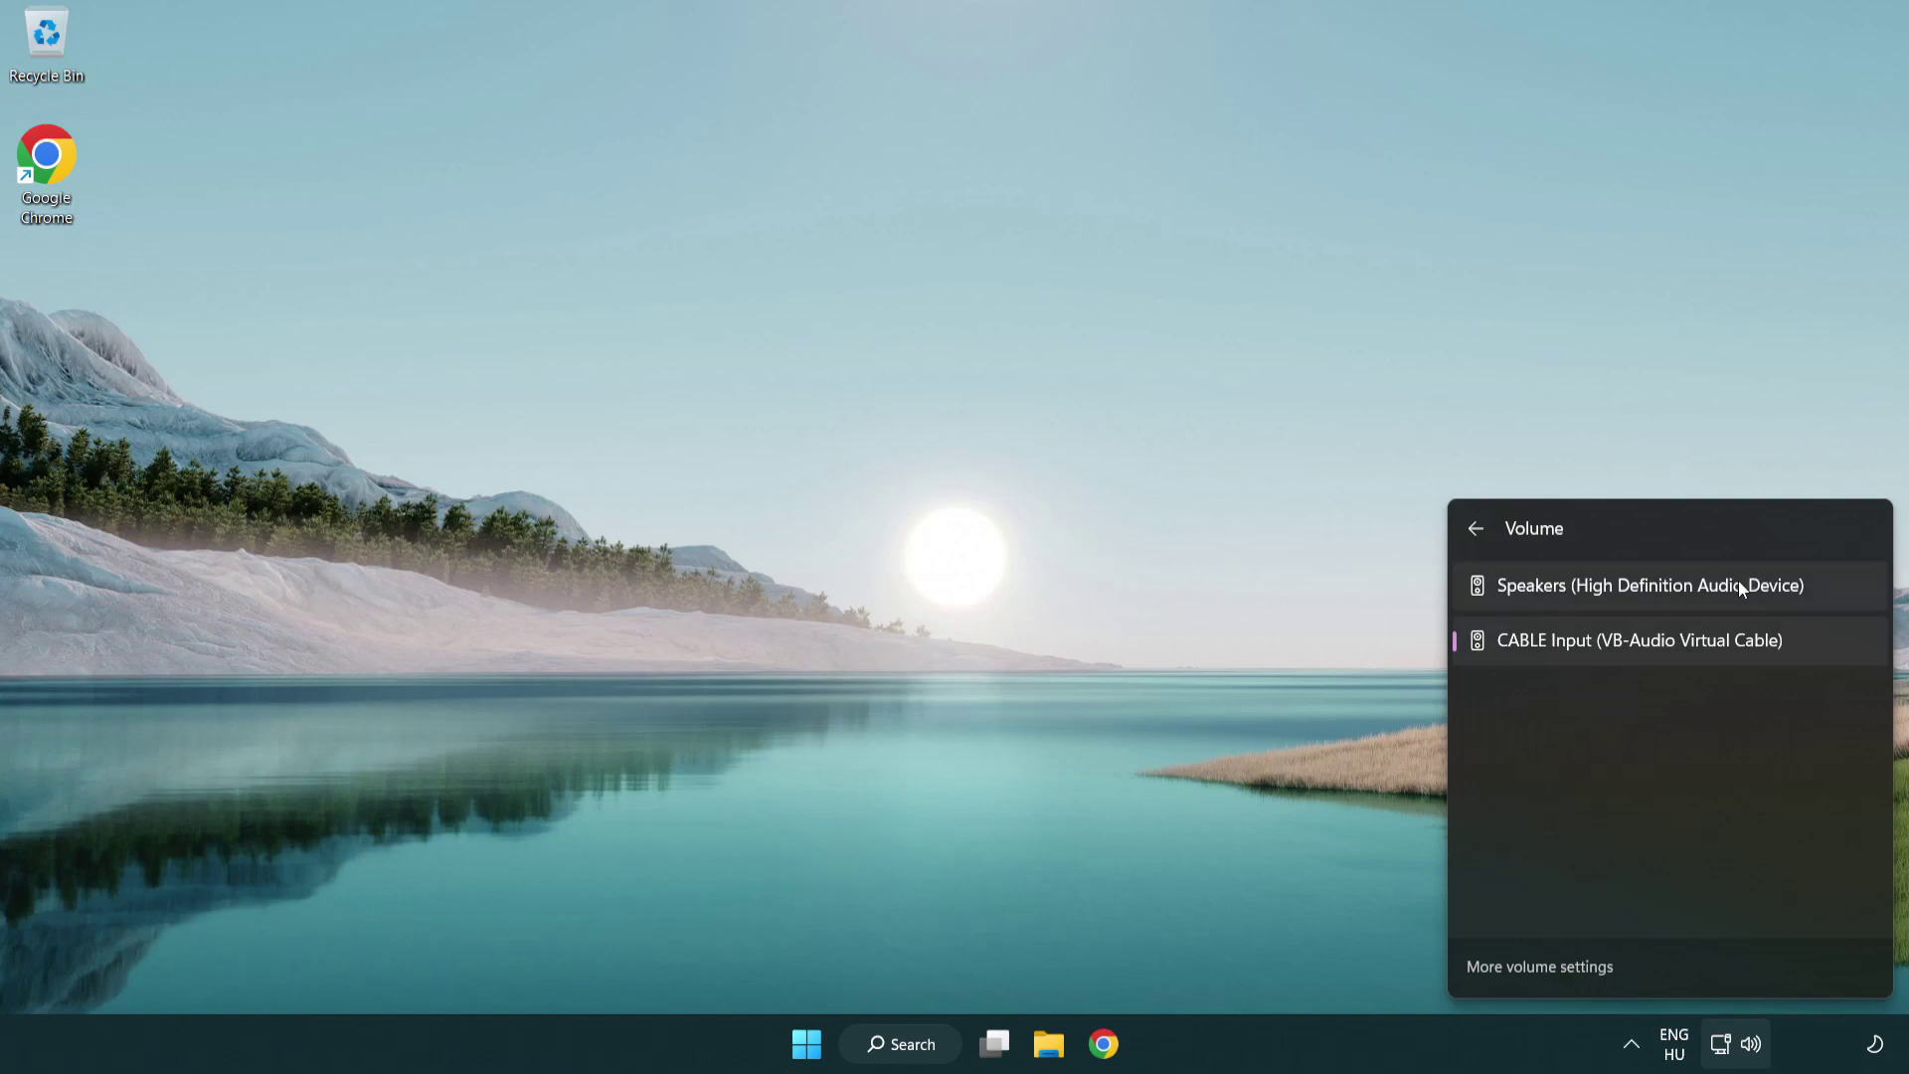
{"action": "left_click", "coordinate": [1830, 588]}
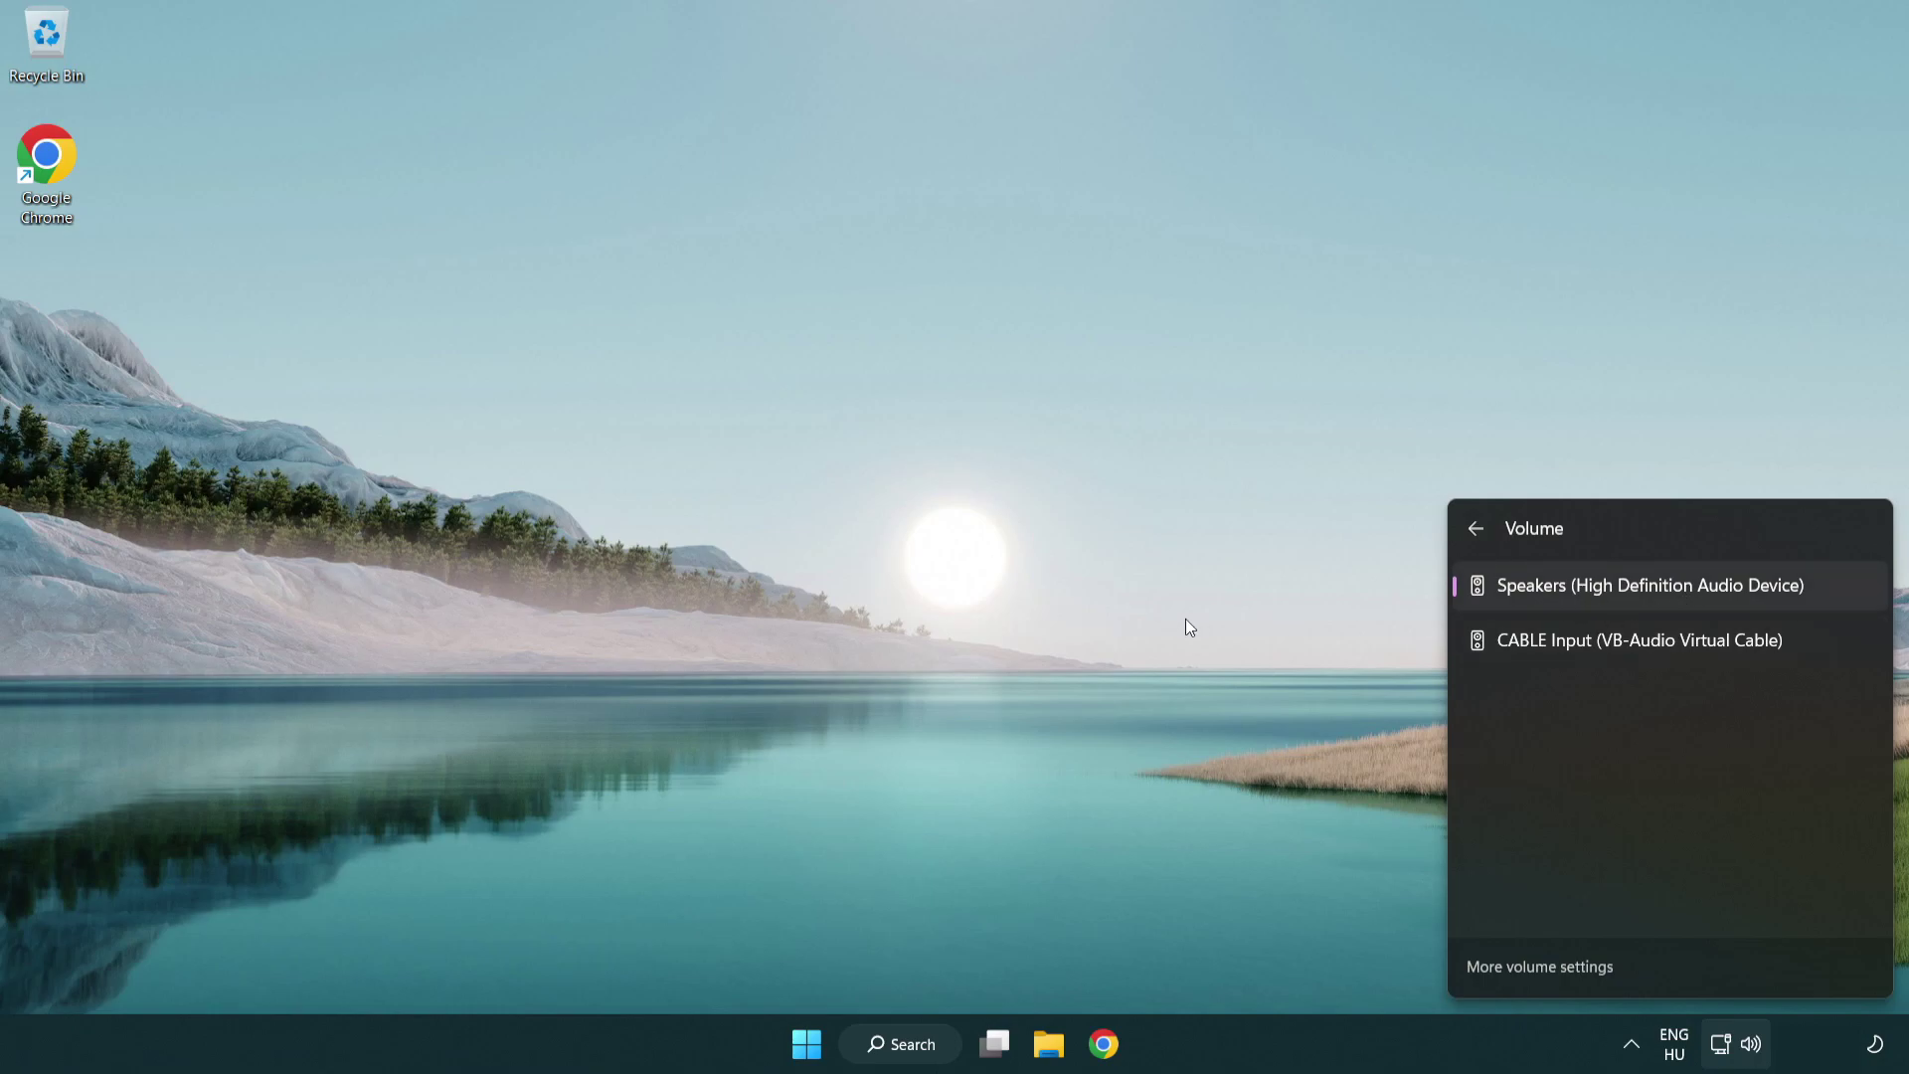
{"action": "left_click", "coordinate": [1039, 587]}
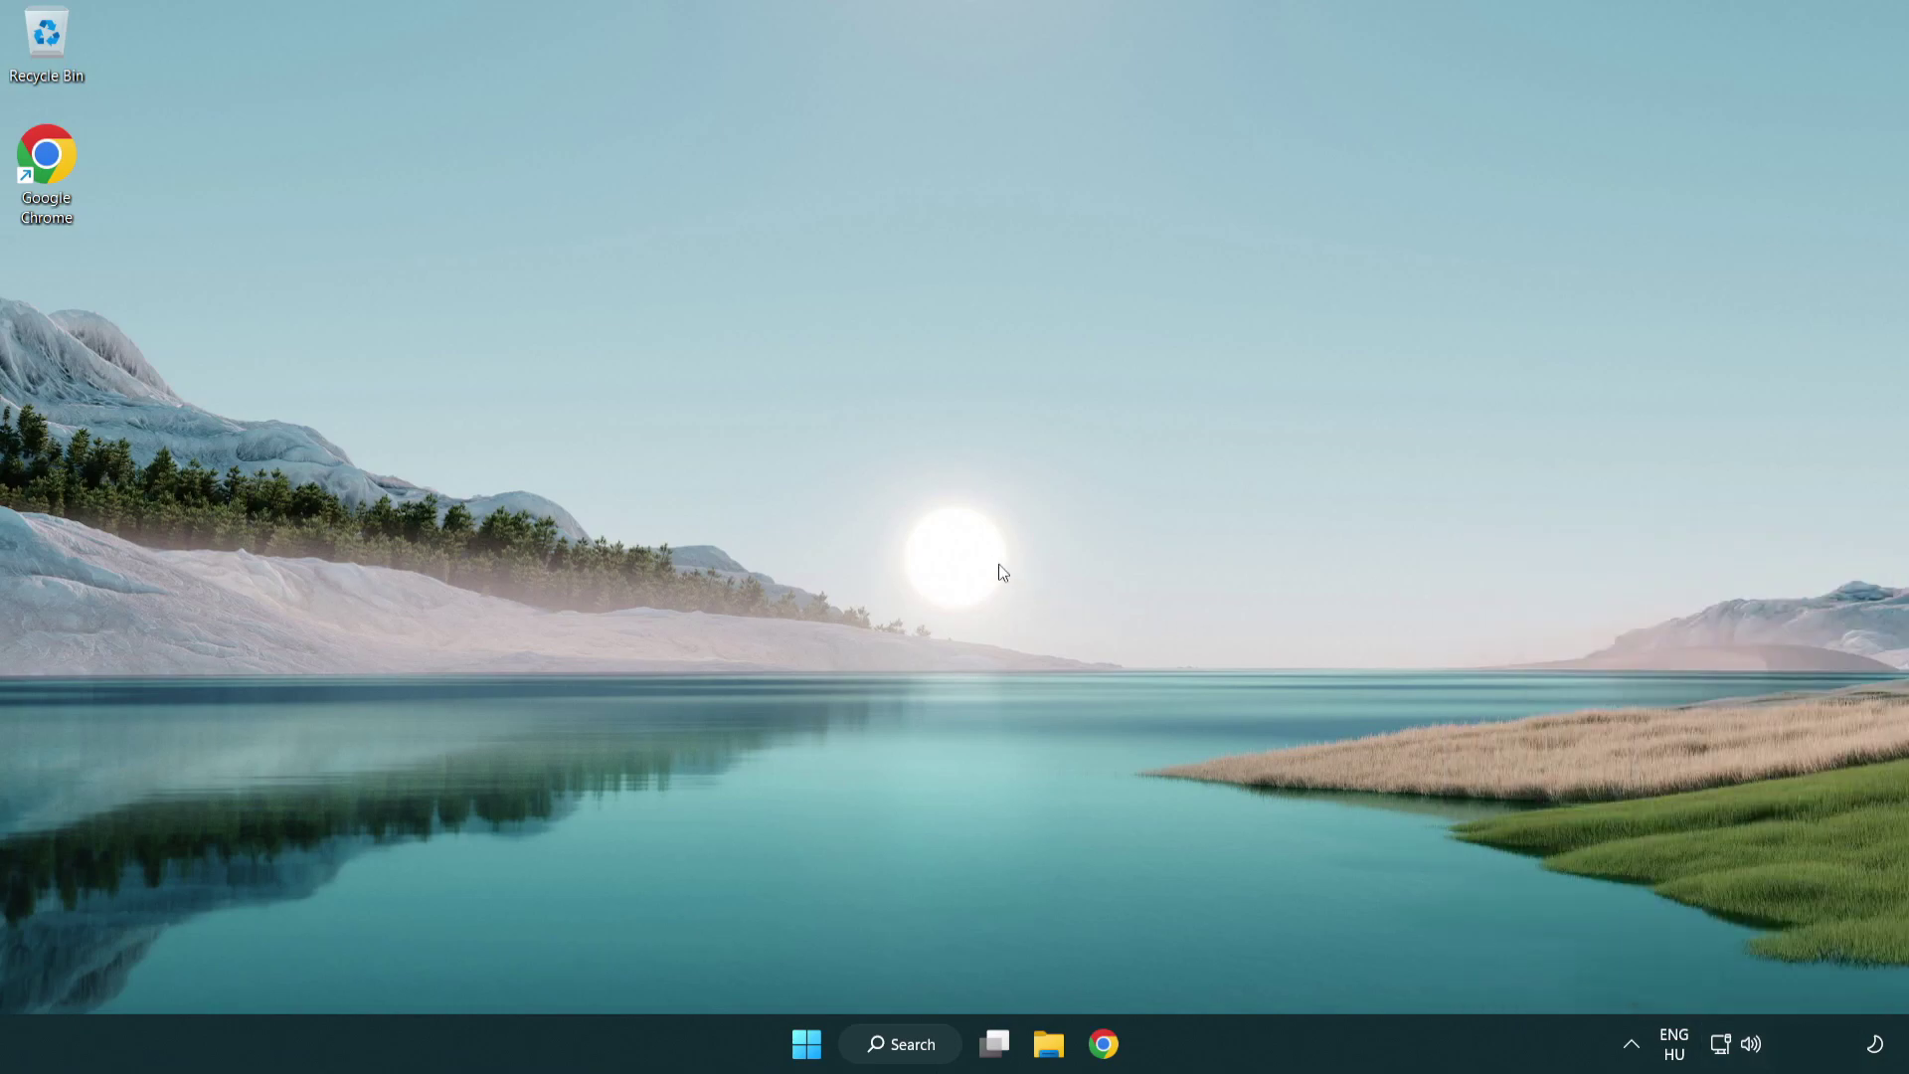
Reset sound devices and app volumes to recommended defaults in Volume mixer, then close Settings.
{"action": "right_click", "coordinate": [1752, 1044]}
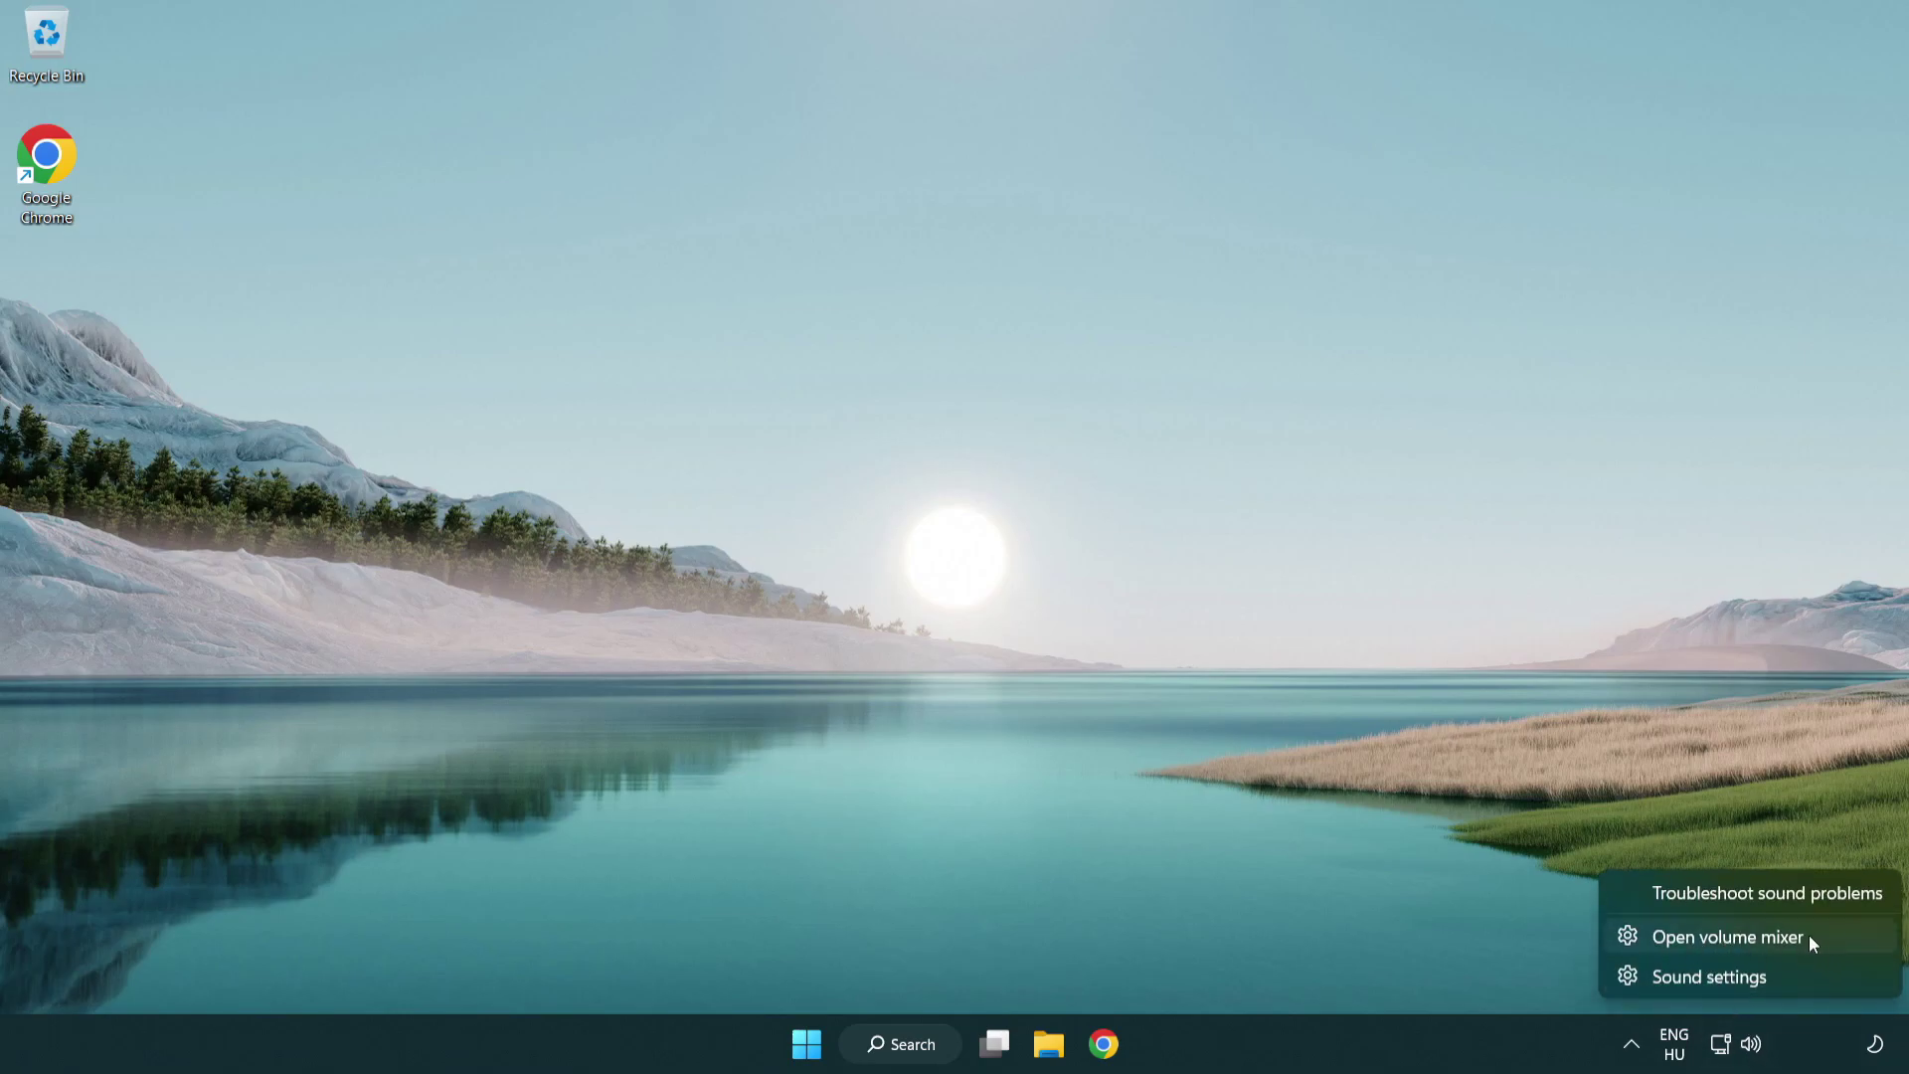
{"action": "left_click", "coordinate": [1839, 935]}
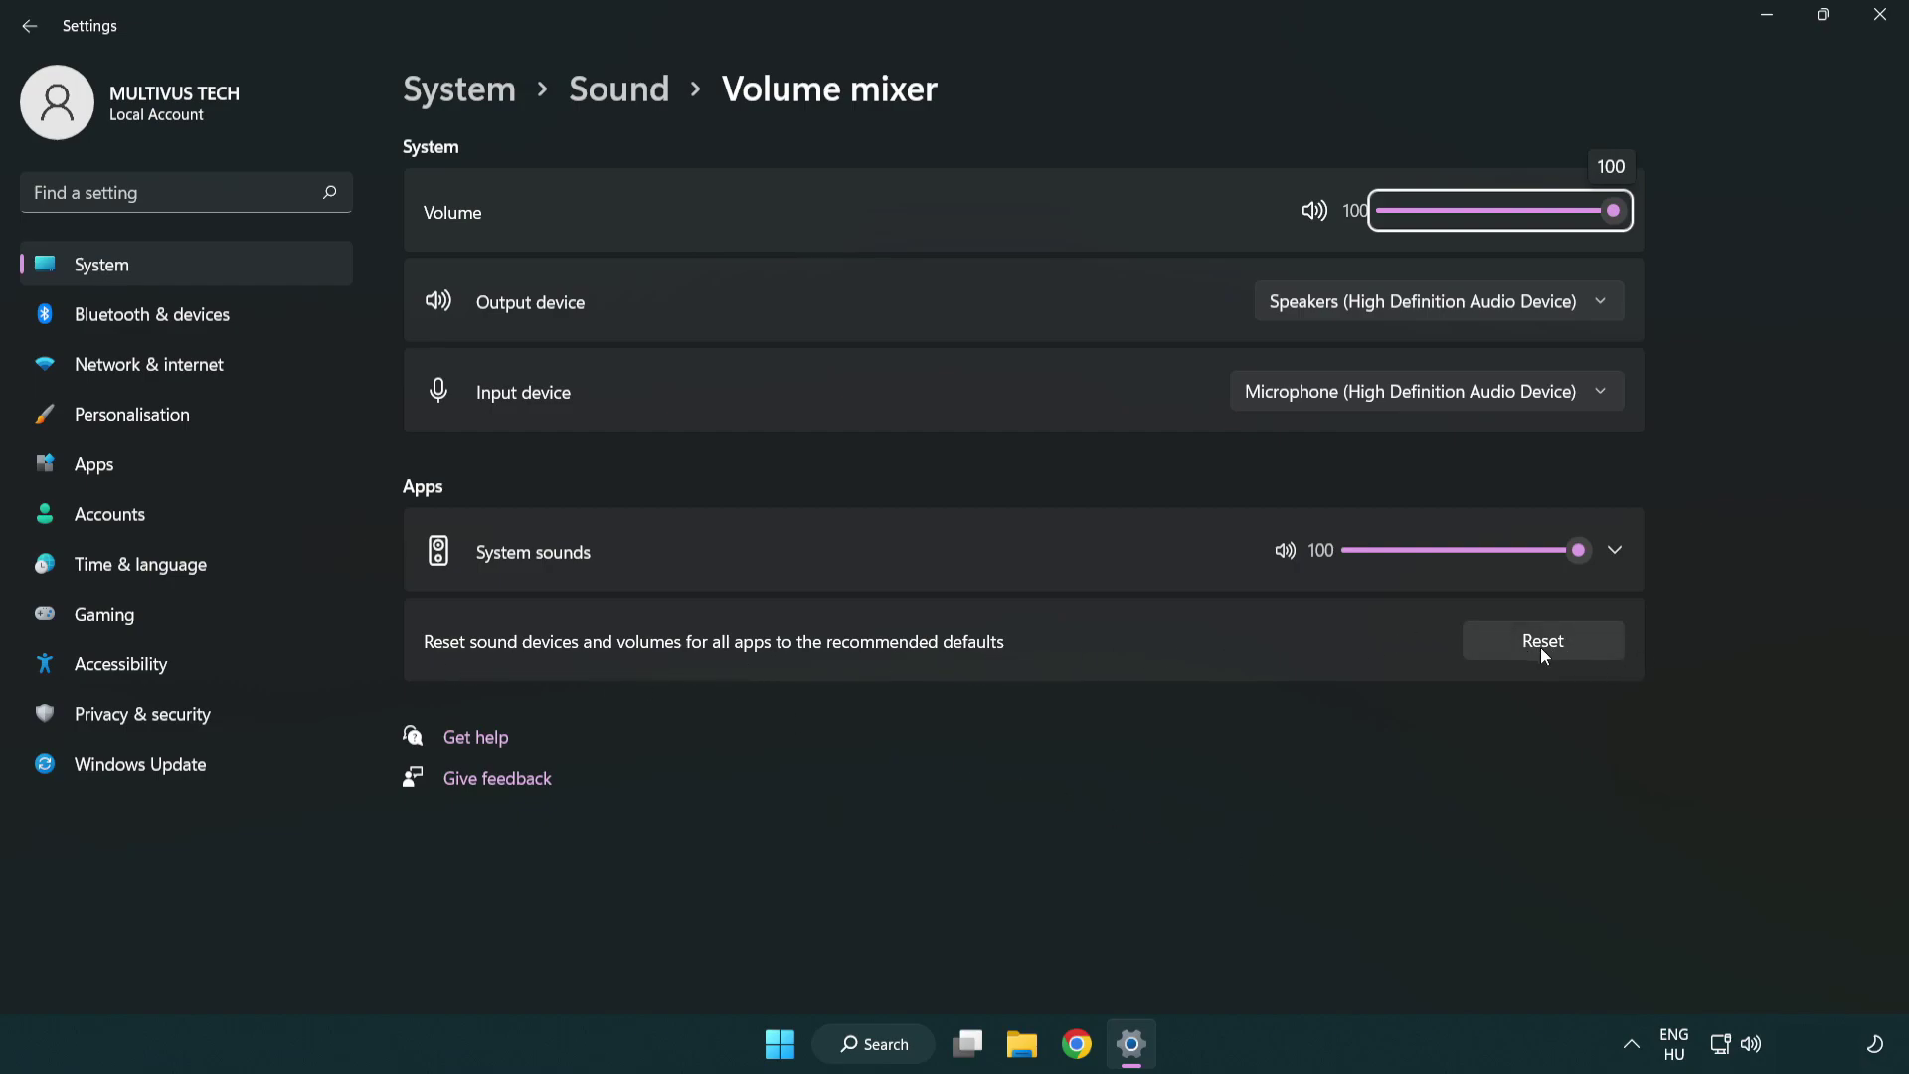
{"action": "left_click", "coordinate": [1593, 648]}
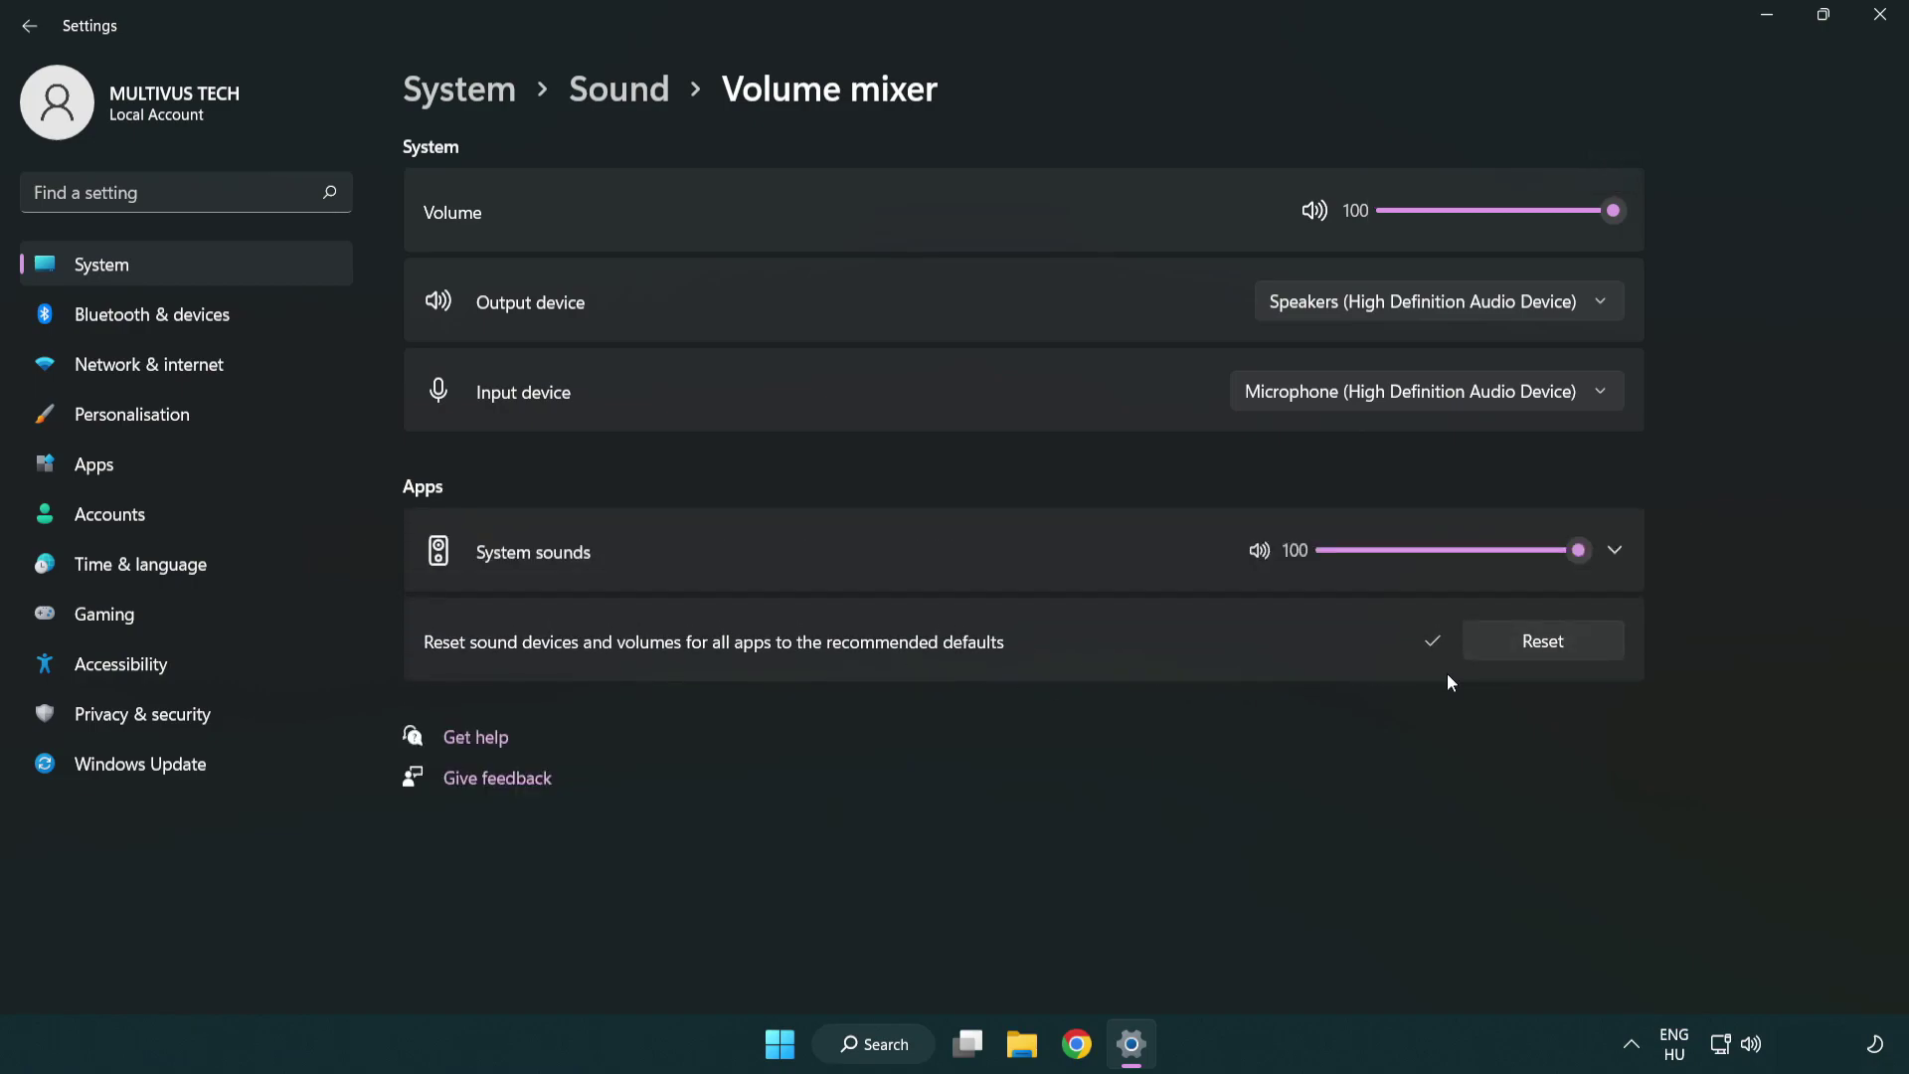
{"action": "left_click", "coordinate": [1886, 18]}
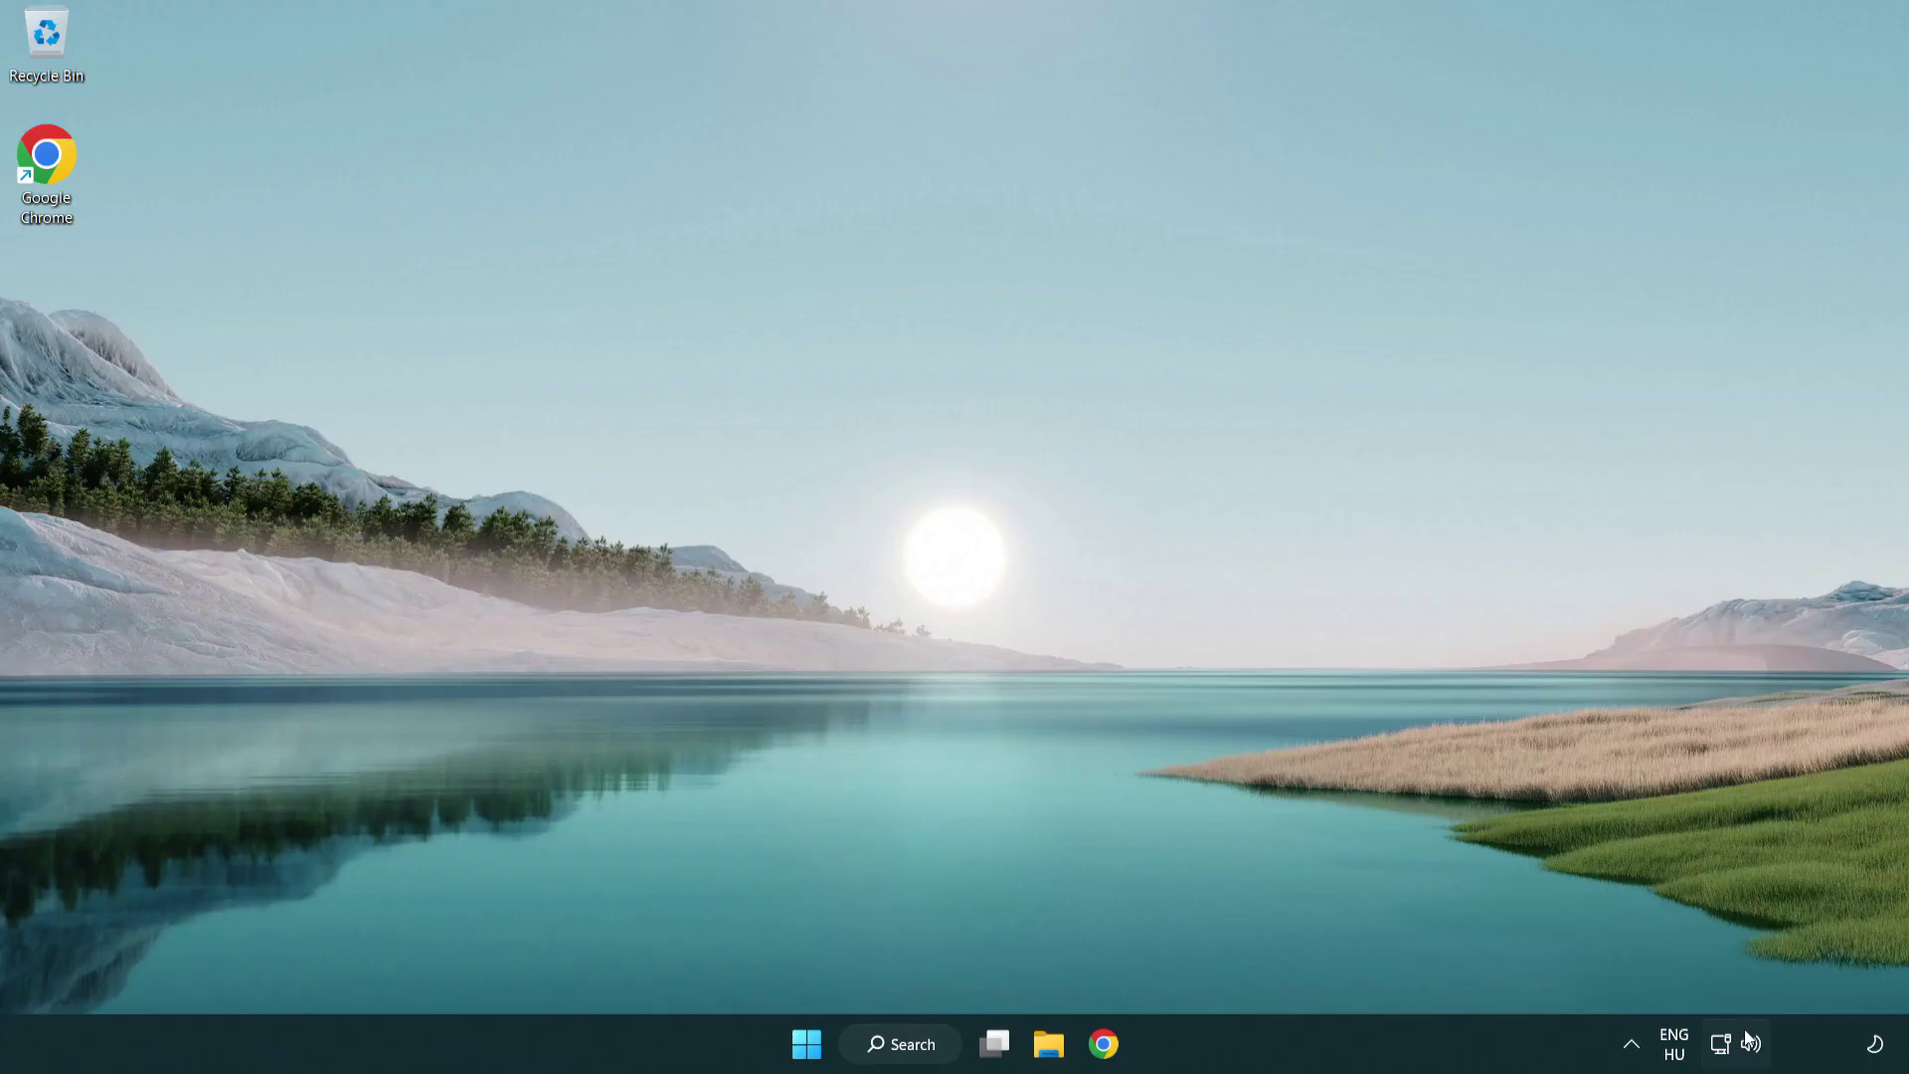
Open the Sound settings page from the volume icon and show its Advanced options.
{"action": "right_click", "coordinate": [1749, 1044]}
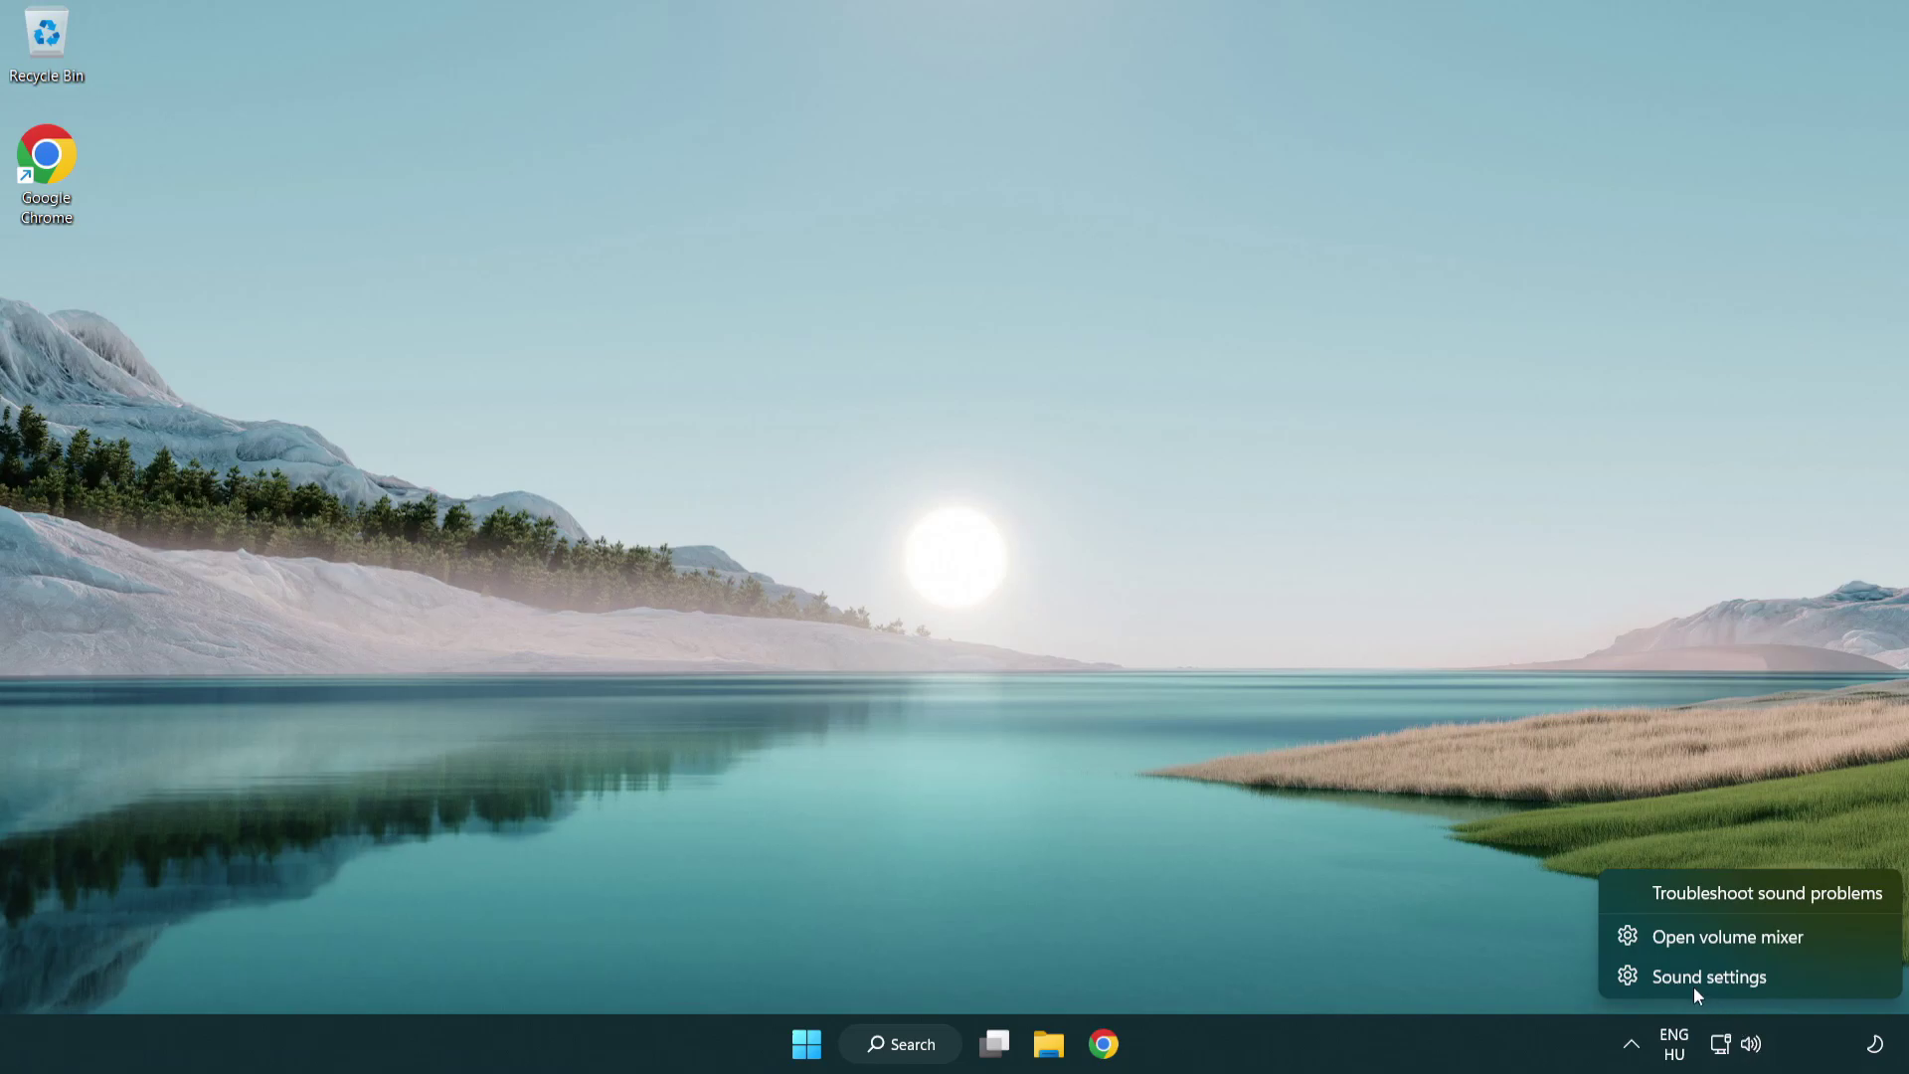
{"action": "left_click", "coordinate": [1825, 982]}
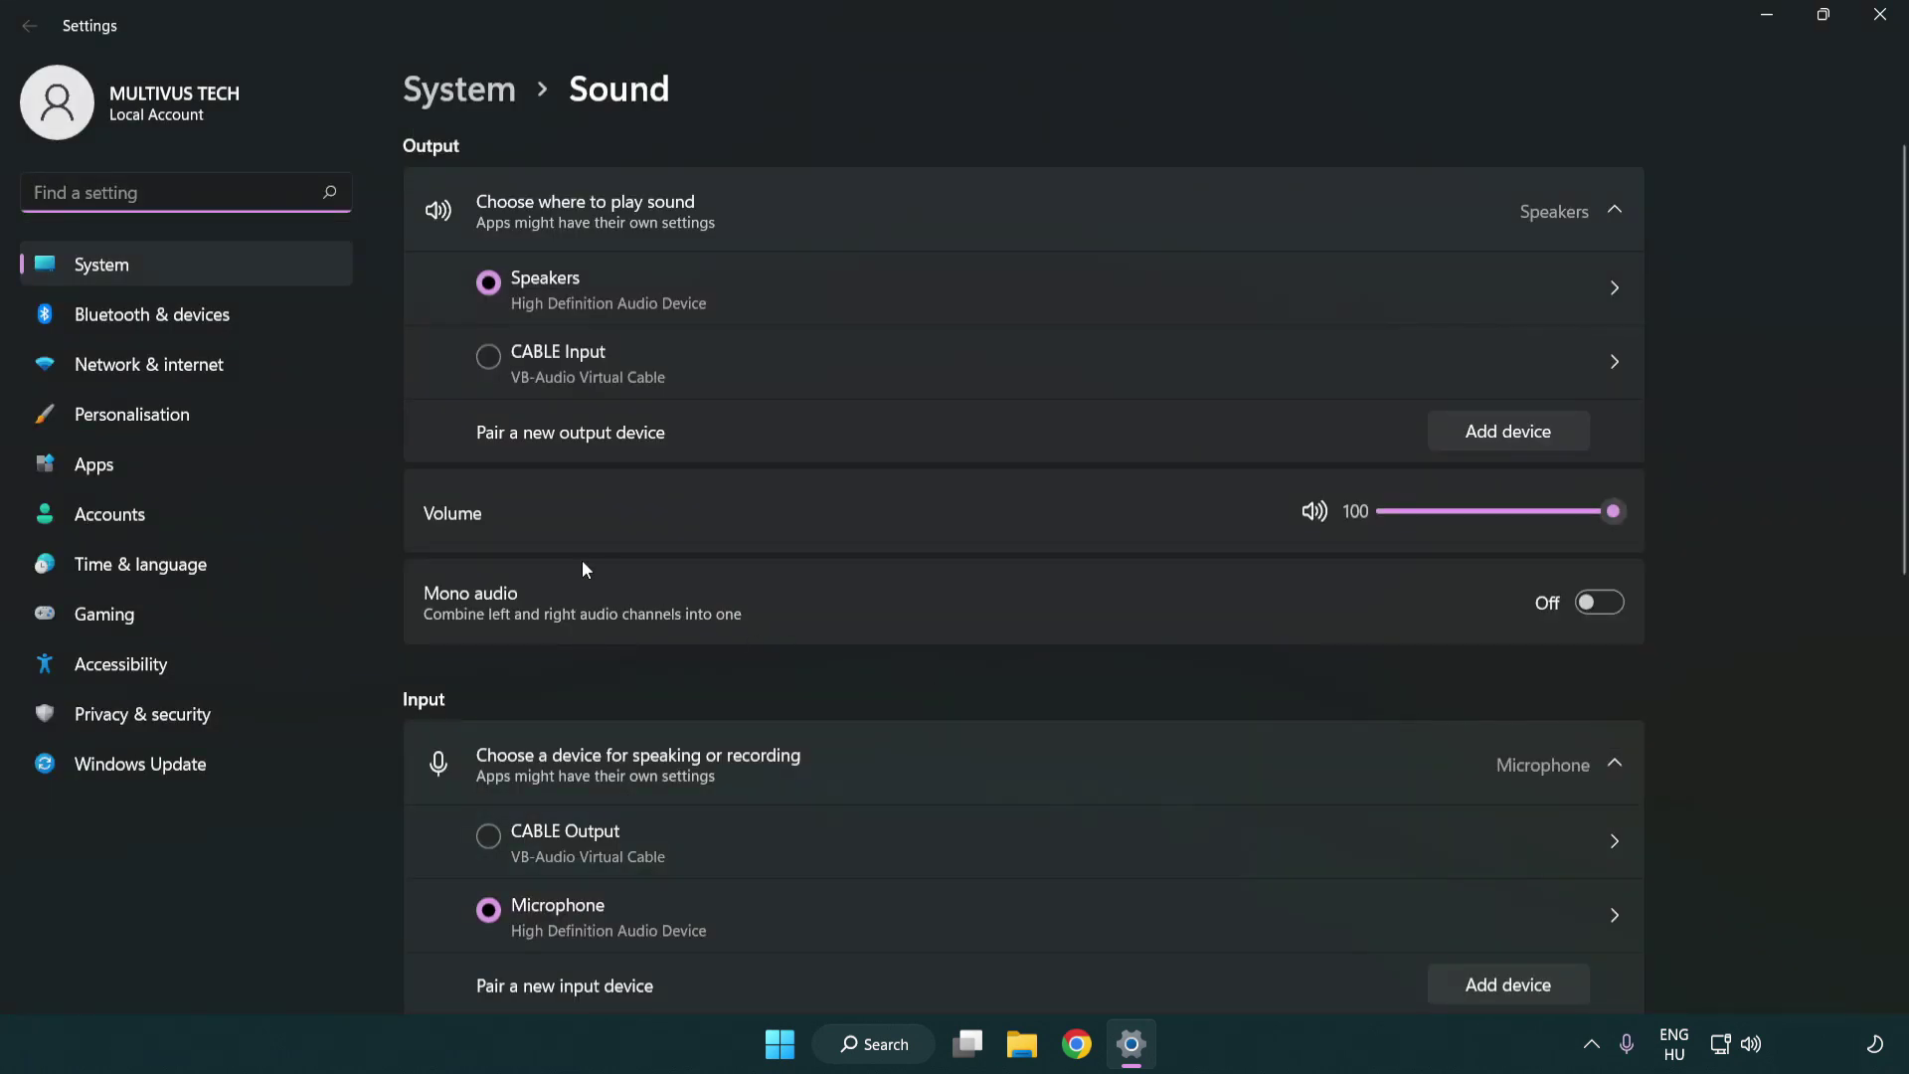
{"action": "left_click", "coordinate": [1612, 511]}
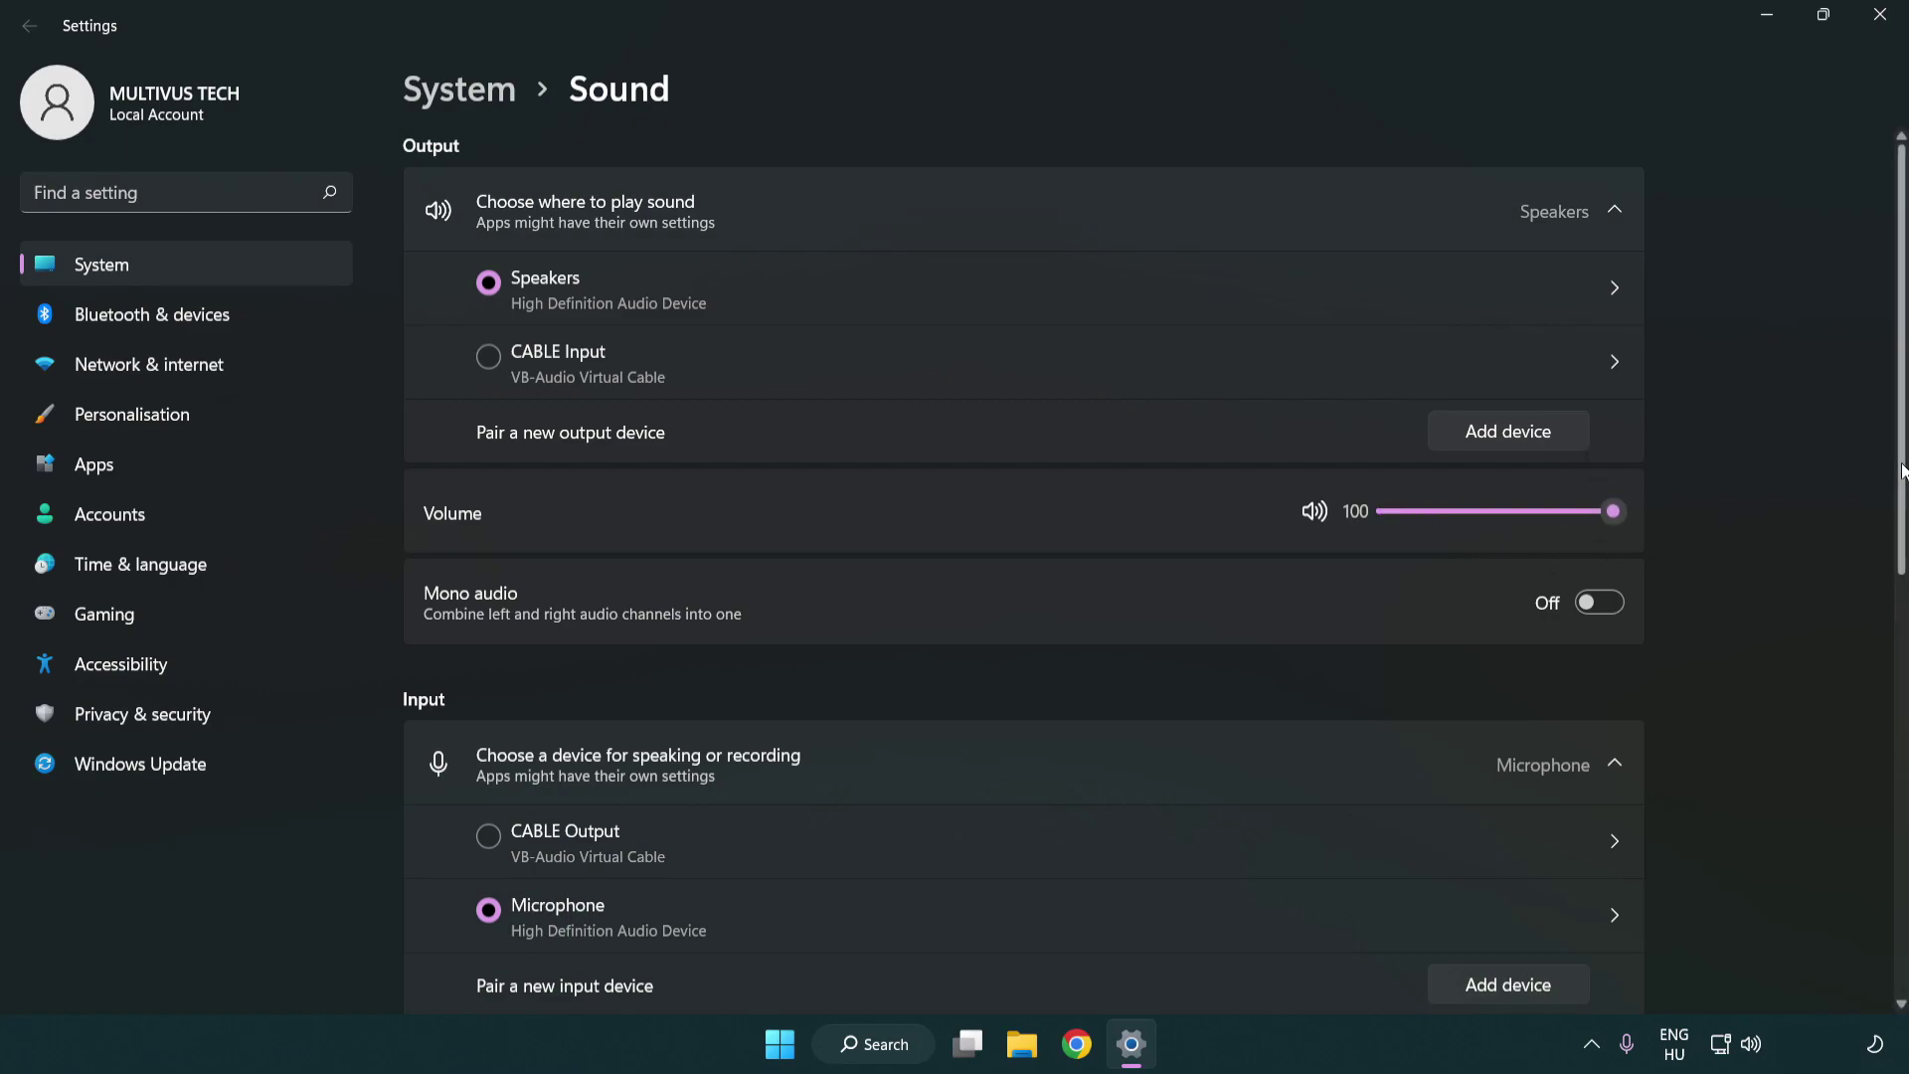
{"action": "left_click_drag", "start_coordinate": [1901, 471], "coordinate": [1901, 806]}
{"action": "scroll", "coordinate": [1111, 648], "scroll_direction": "down", "scroll_amount": 2}
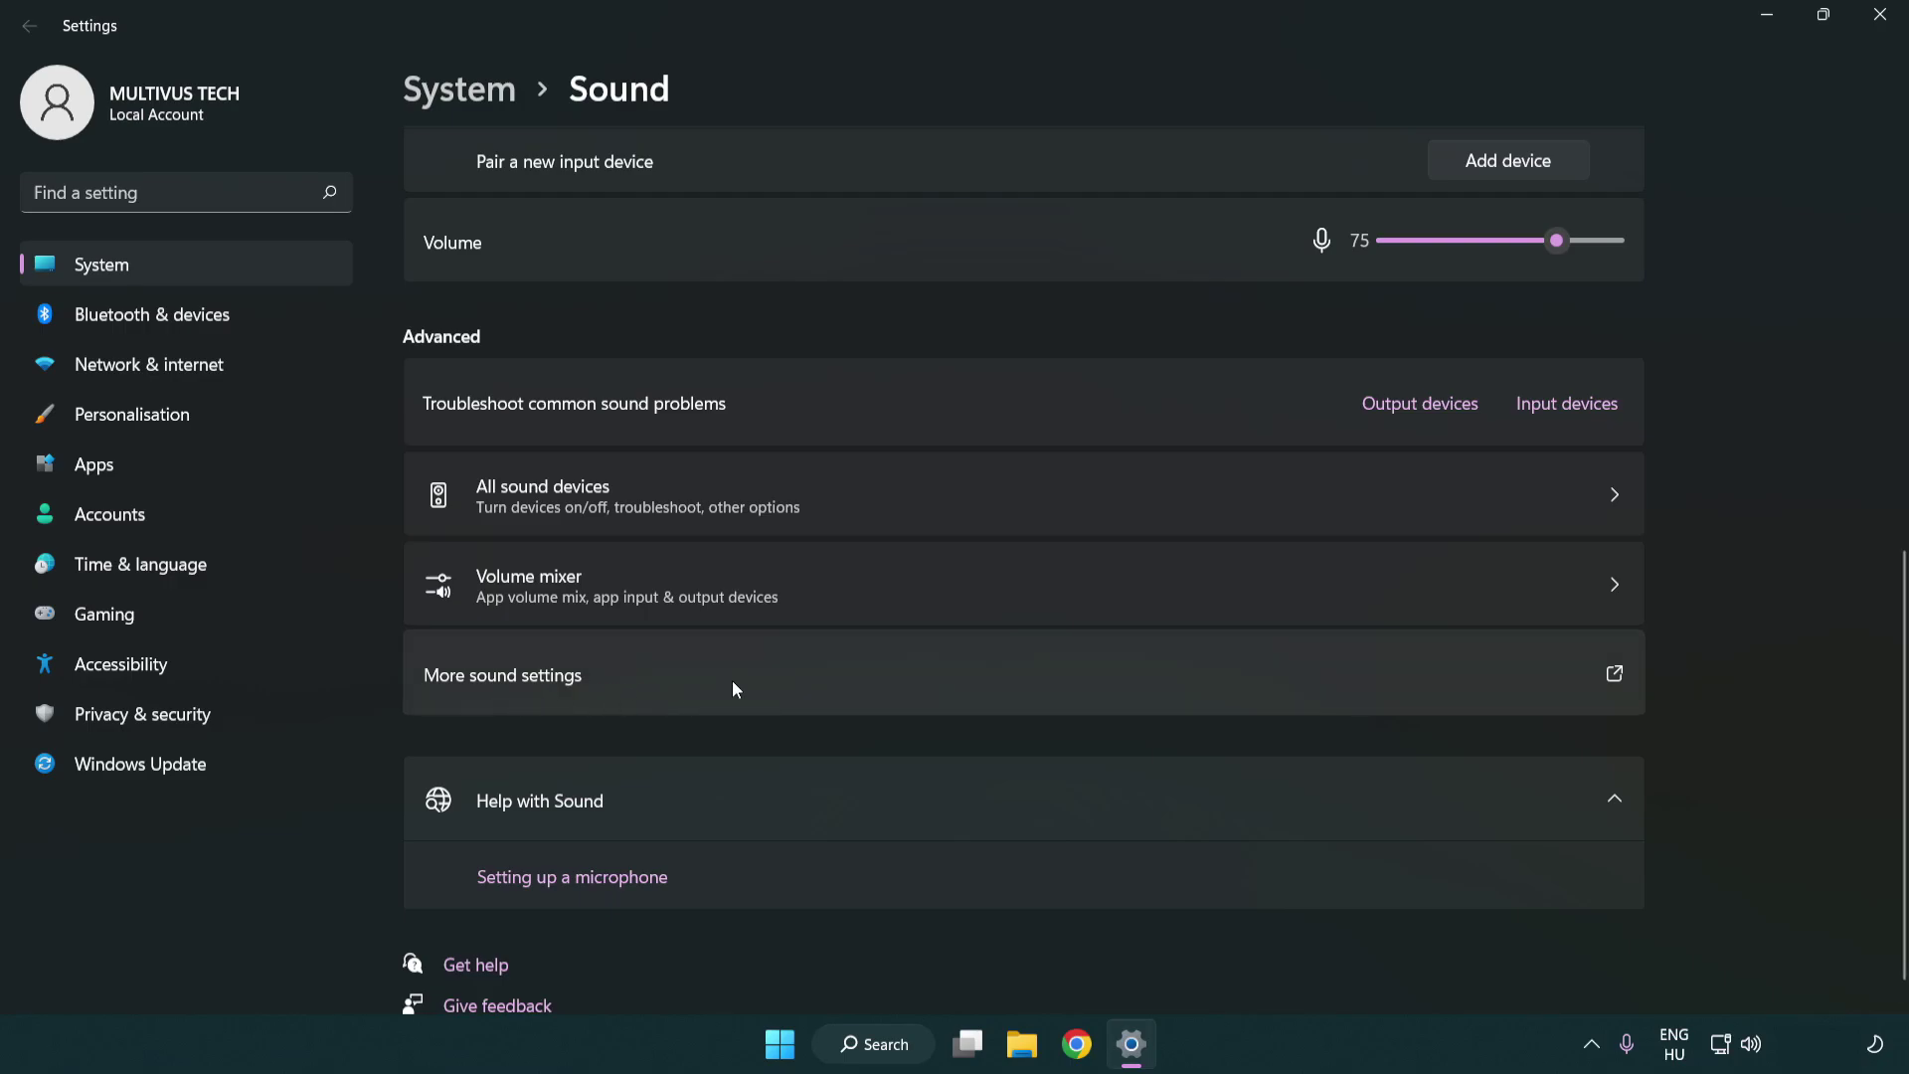
Disable the CABLE Input playback device in the centred classic Sound dialog.
{"action": "left_click", "coordinate": [732, 680]}
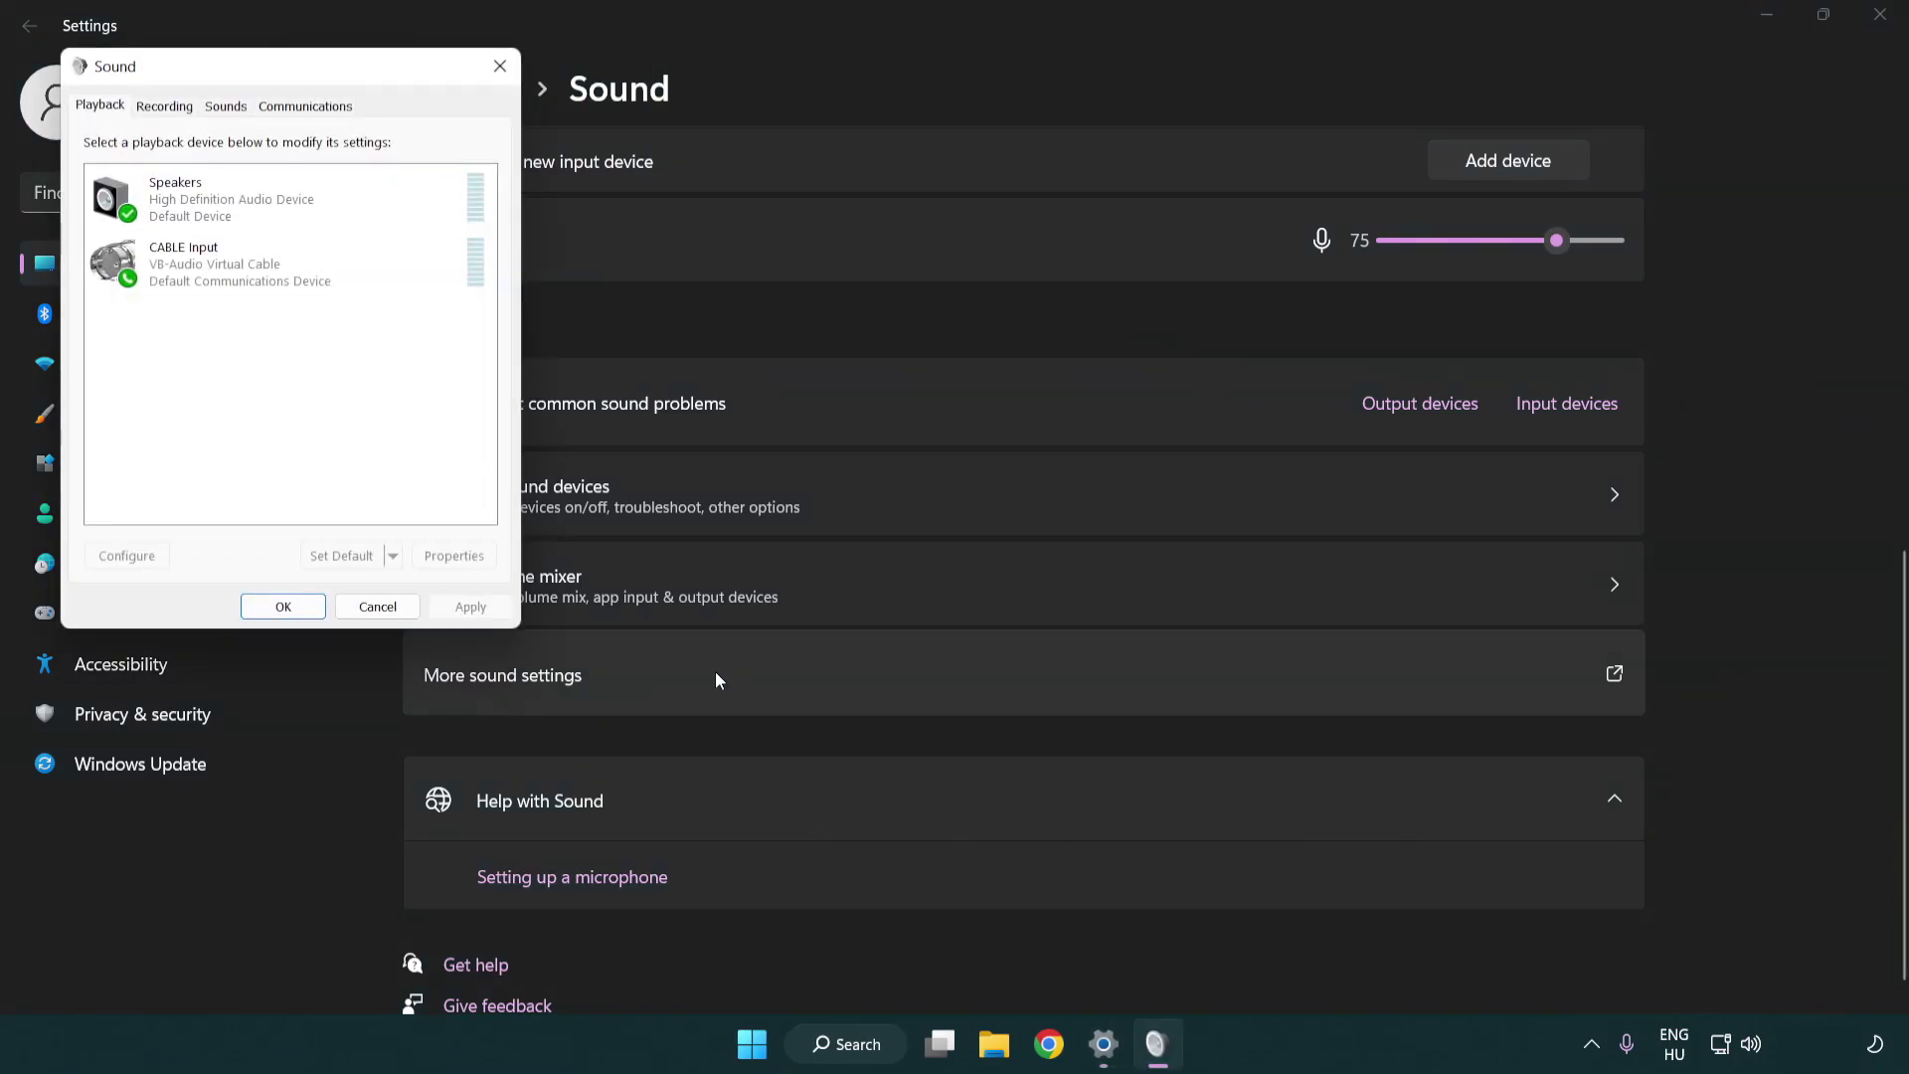
{"action": "left_click_drag", "start_coordinate": [347, 70], "coordinate": [981, 250]}
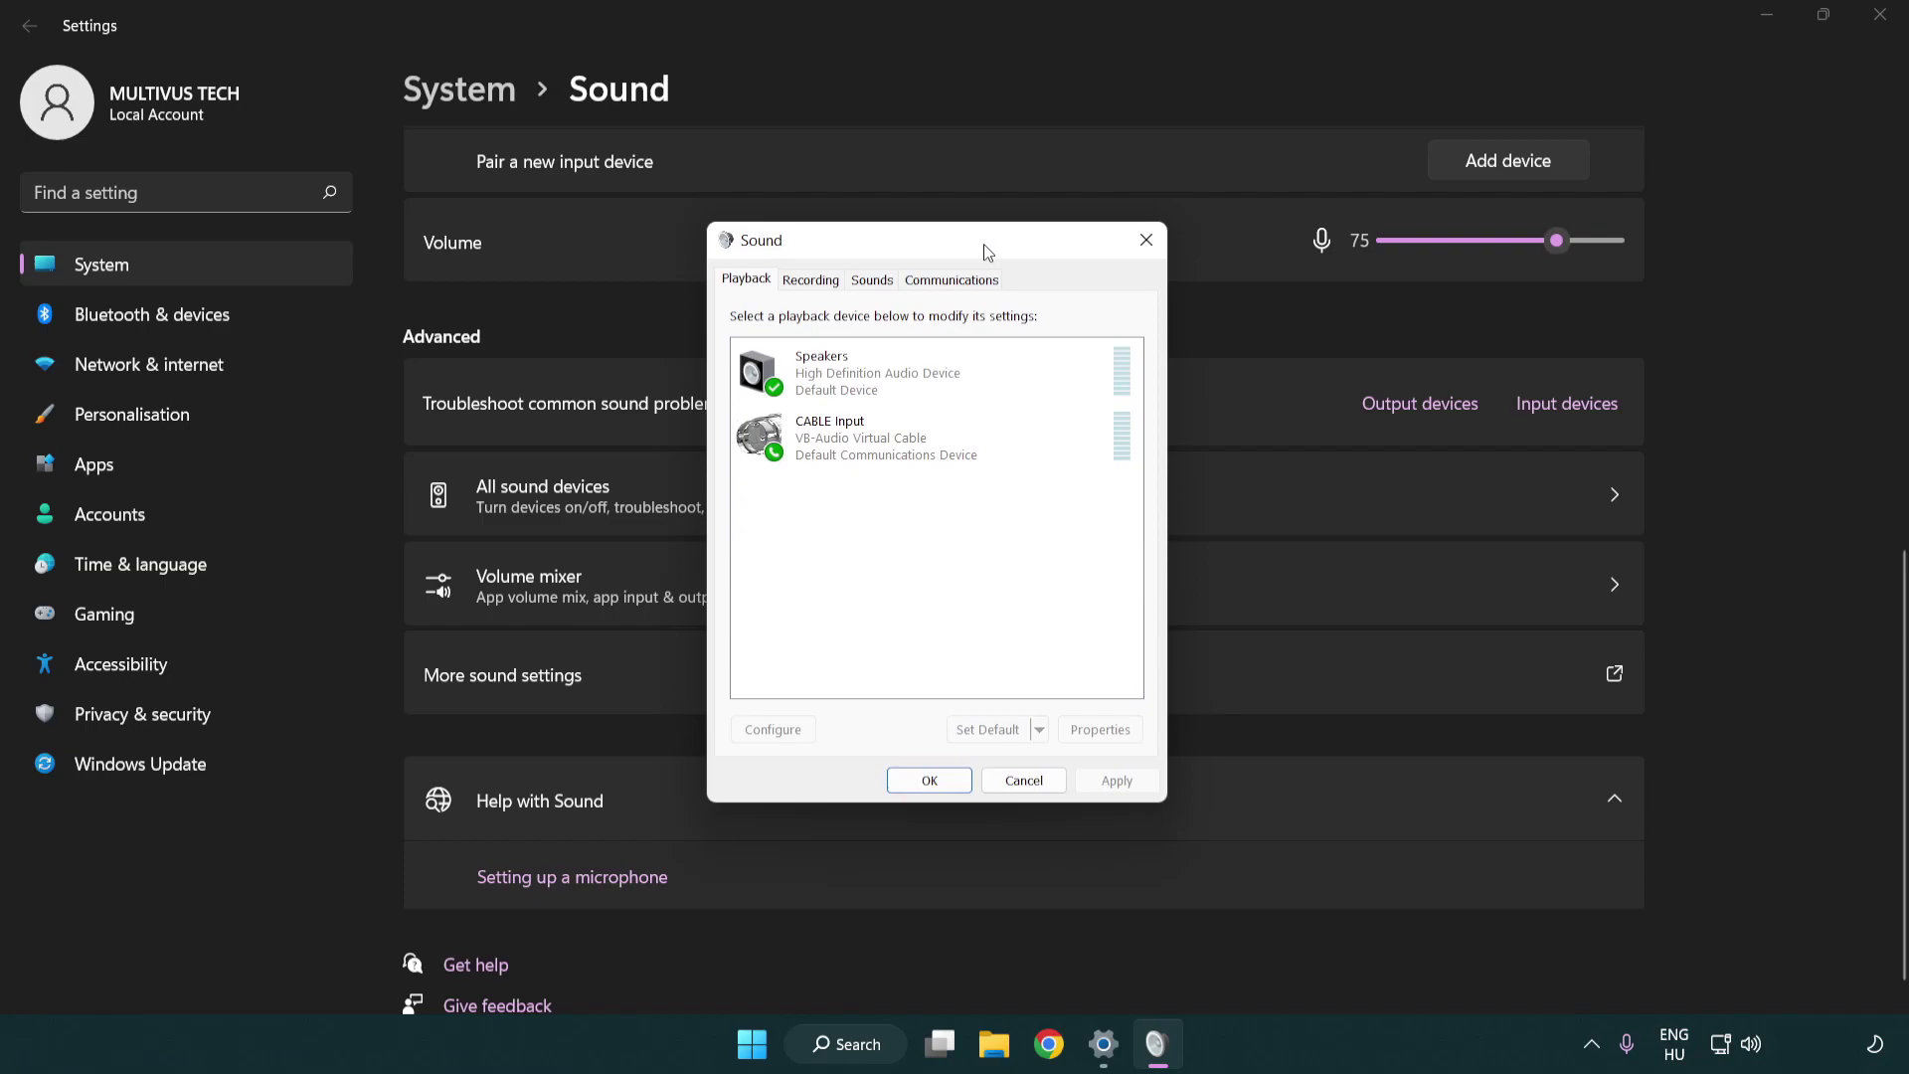
{"action": "left_click", "coordinate": [915, 459]}
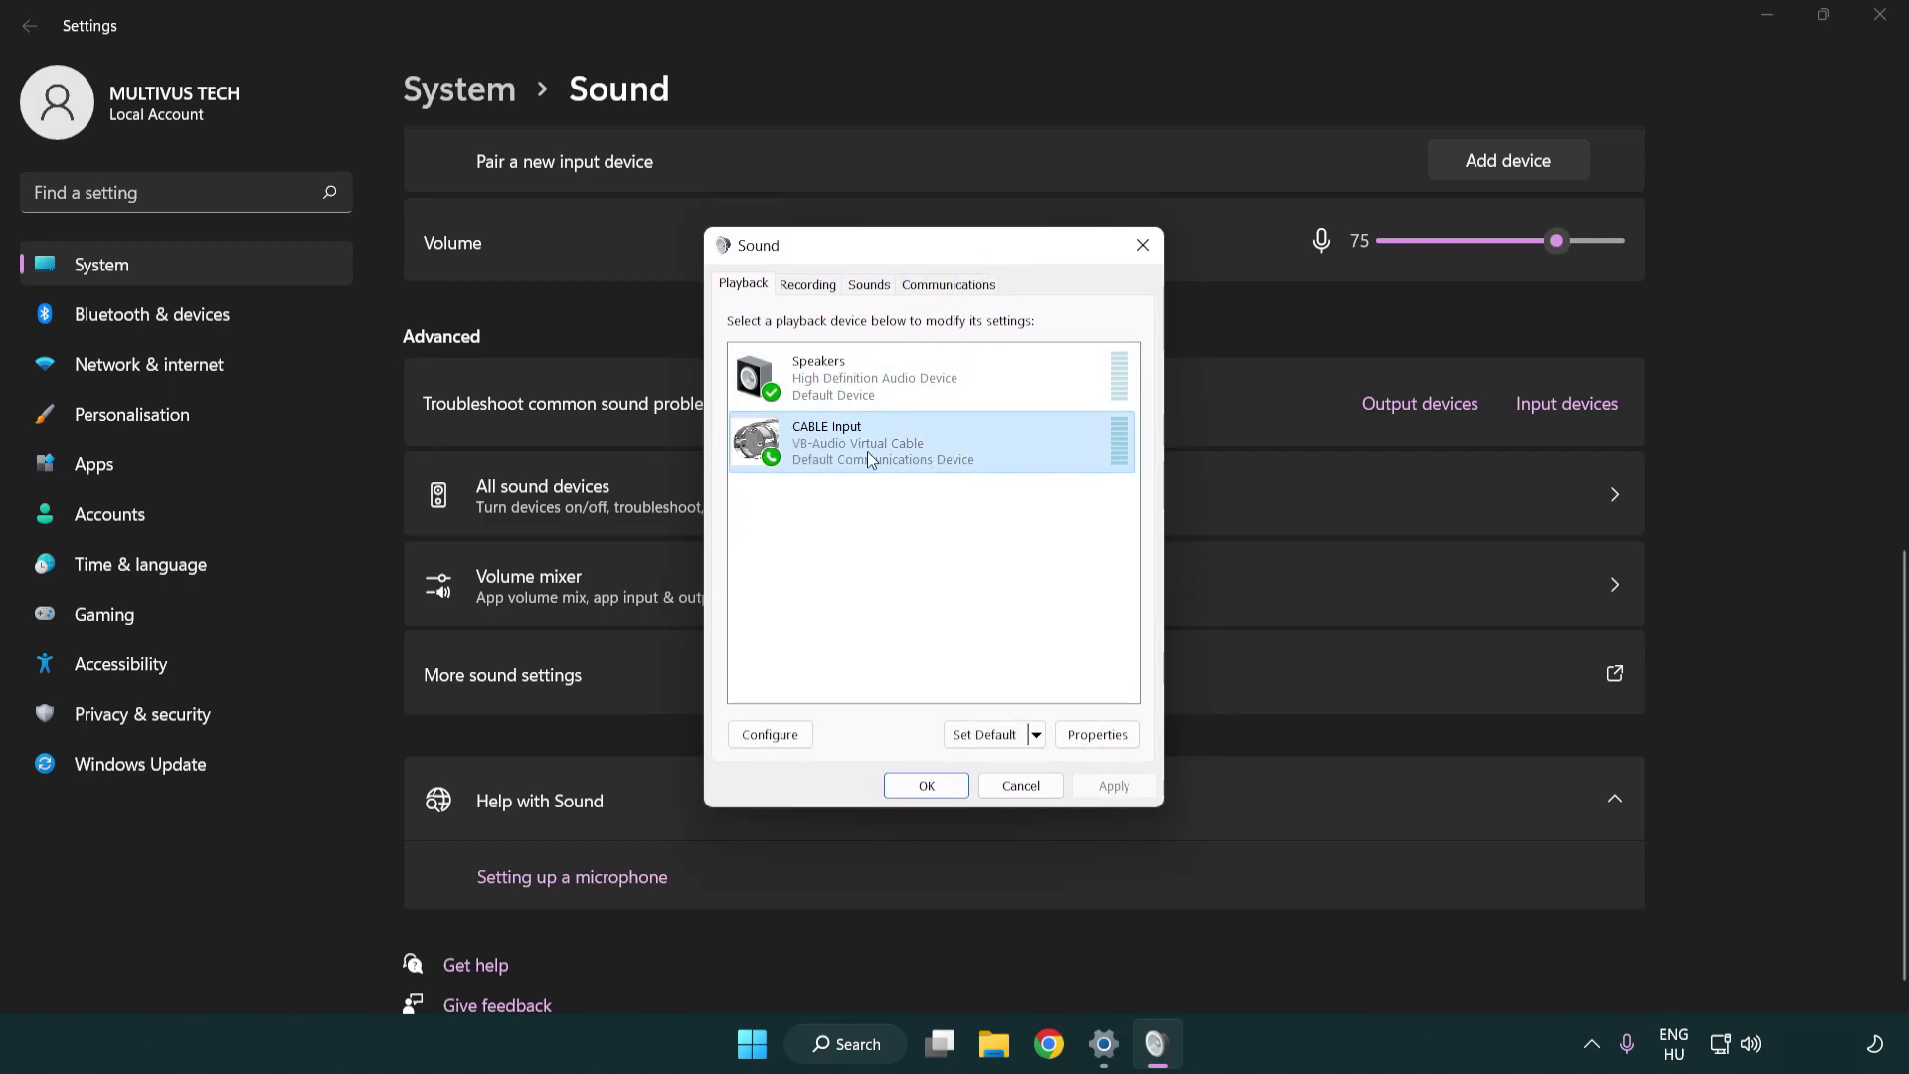
{"action": "right_click", "coordinate": [866, 451]}
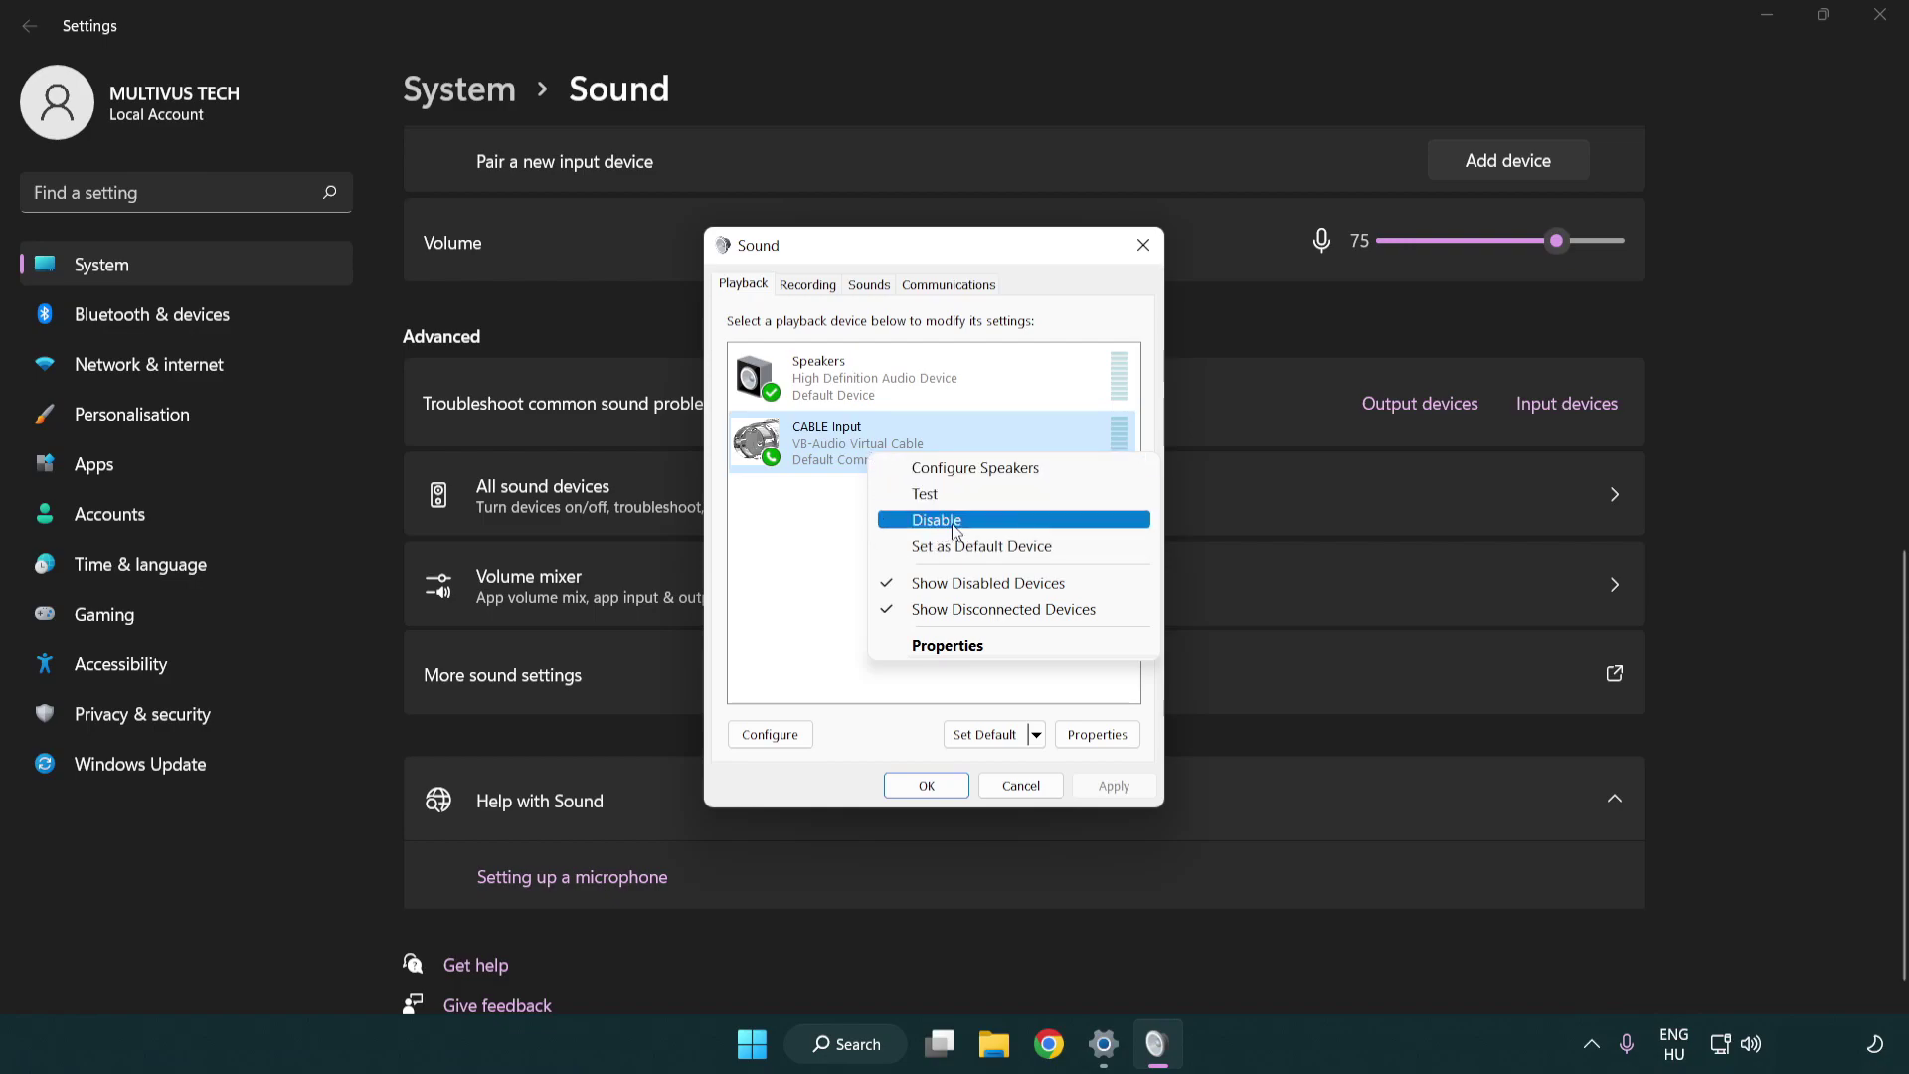
{"action": "left_click", "coordinate": [984, 522]}
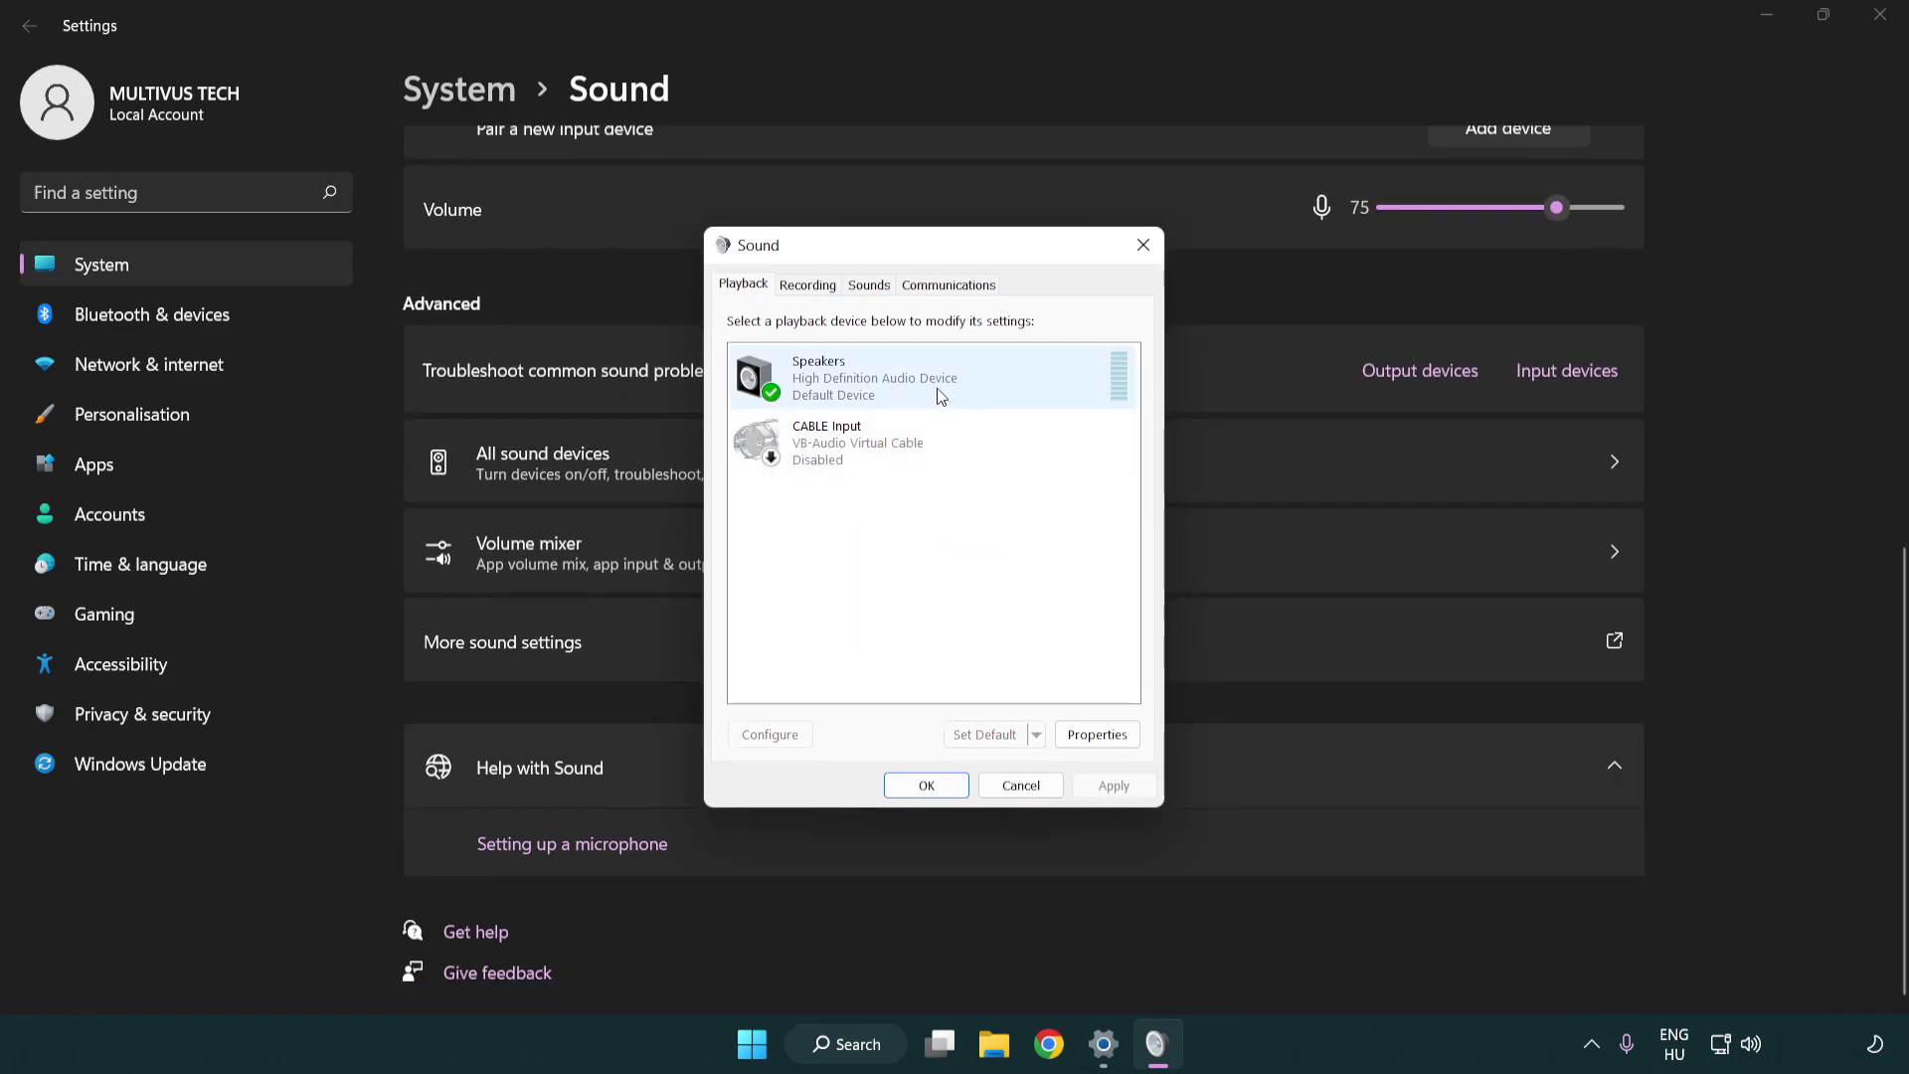
{"action": "right_click", "coordinate": [971, 377]}
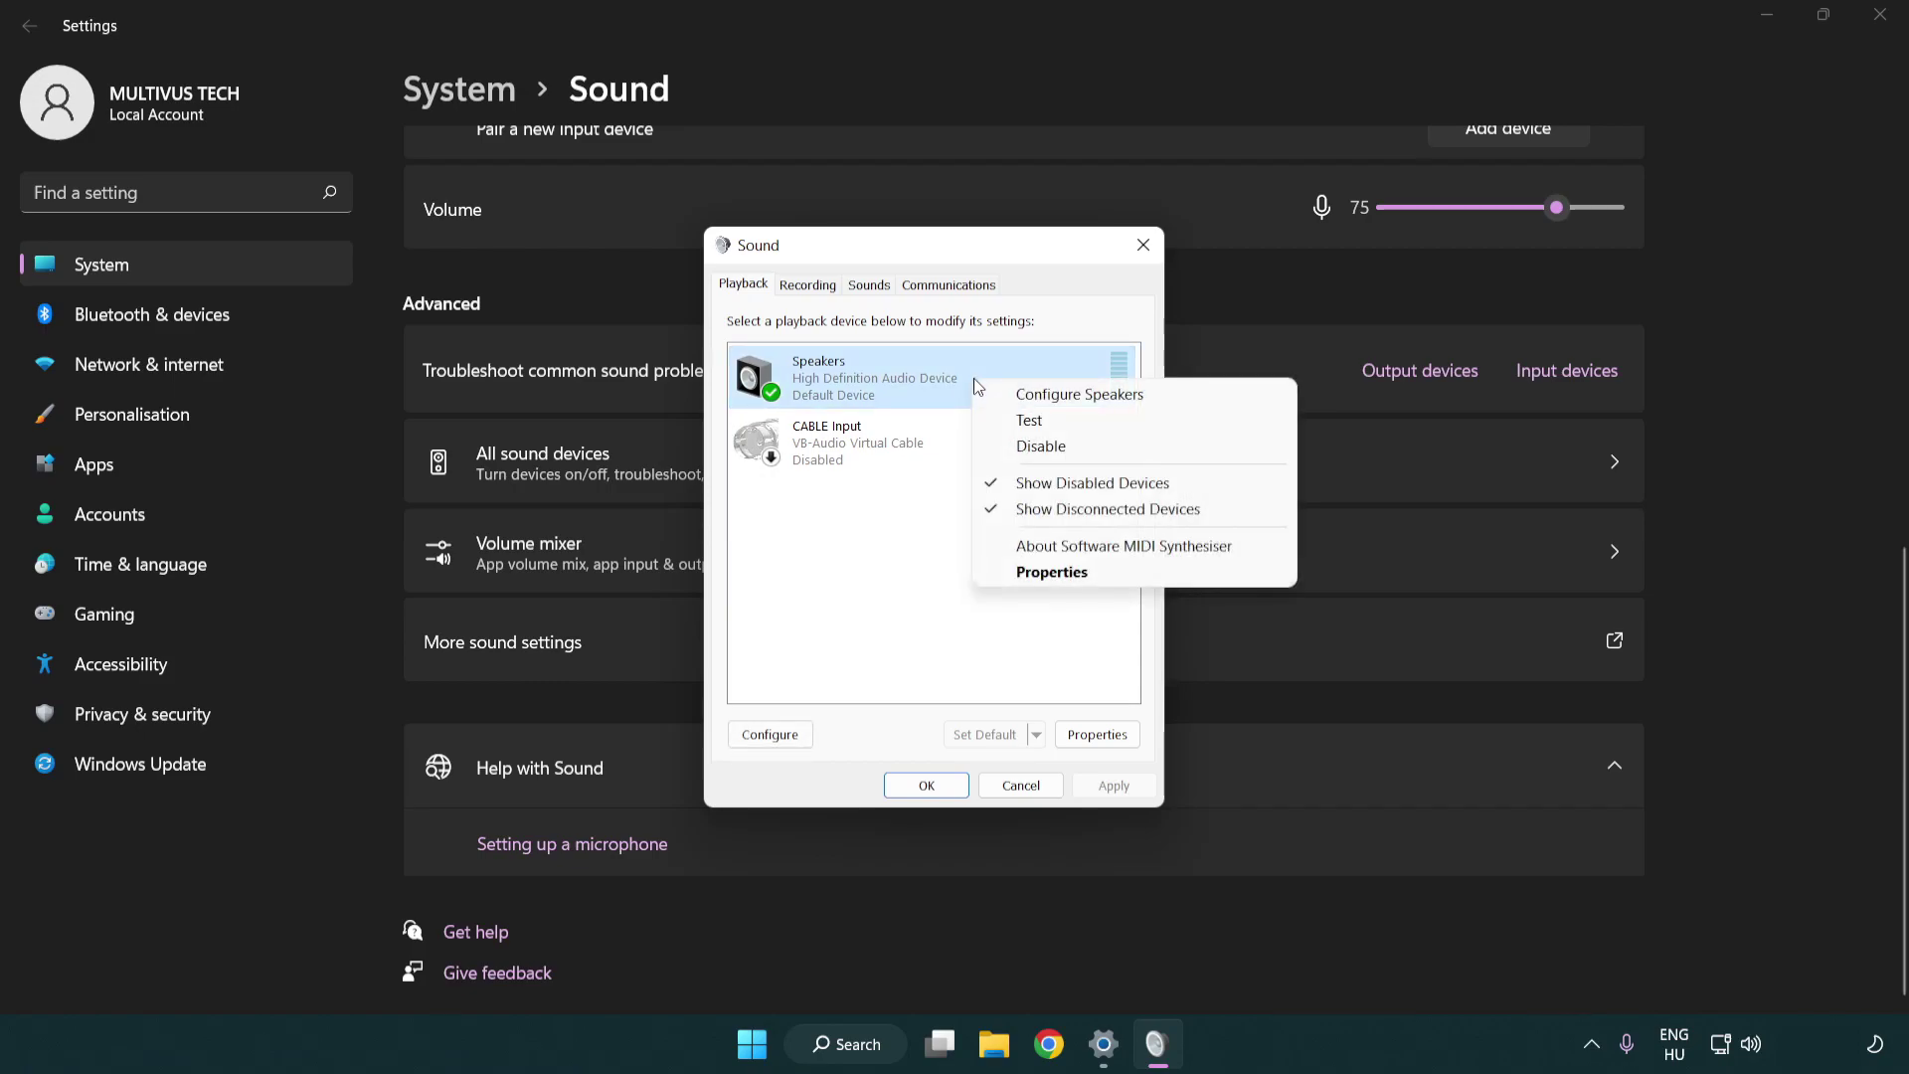
Run Speaker Setup with the 7.1 Surround layout, keeping front and surround speakers full-range.
{"action": "left_click", "coordinate": [1050, 400]}
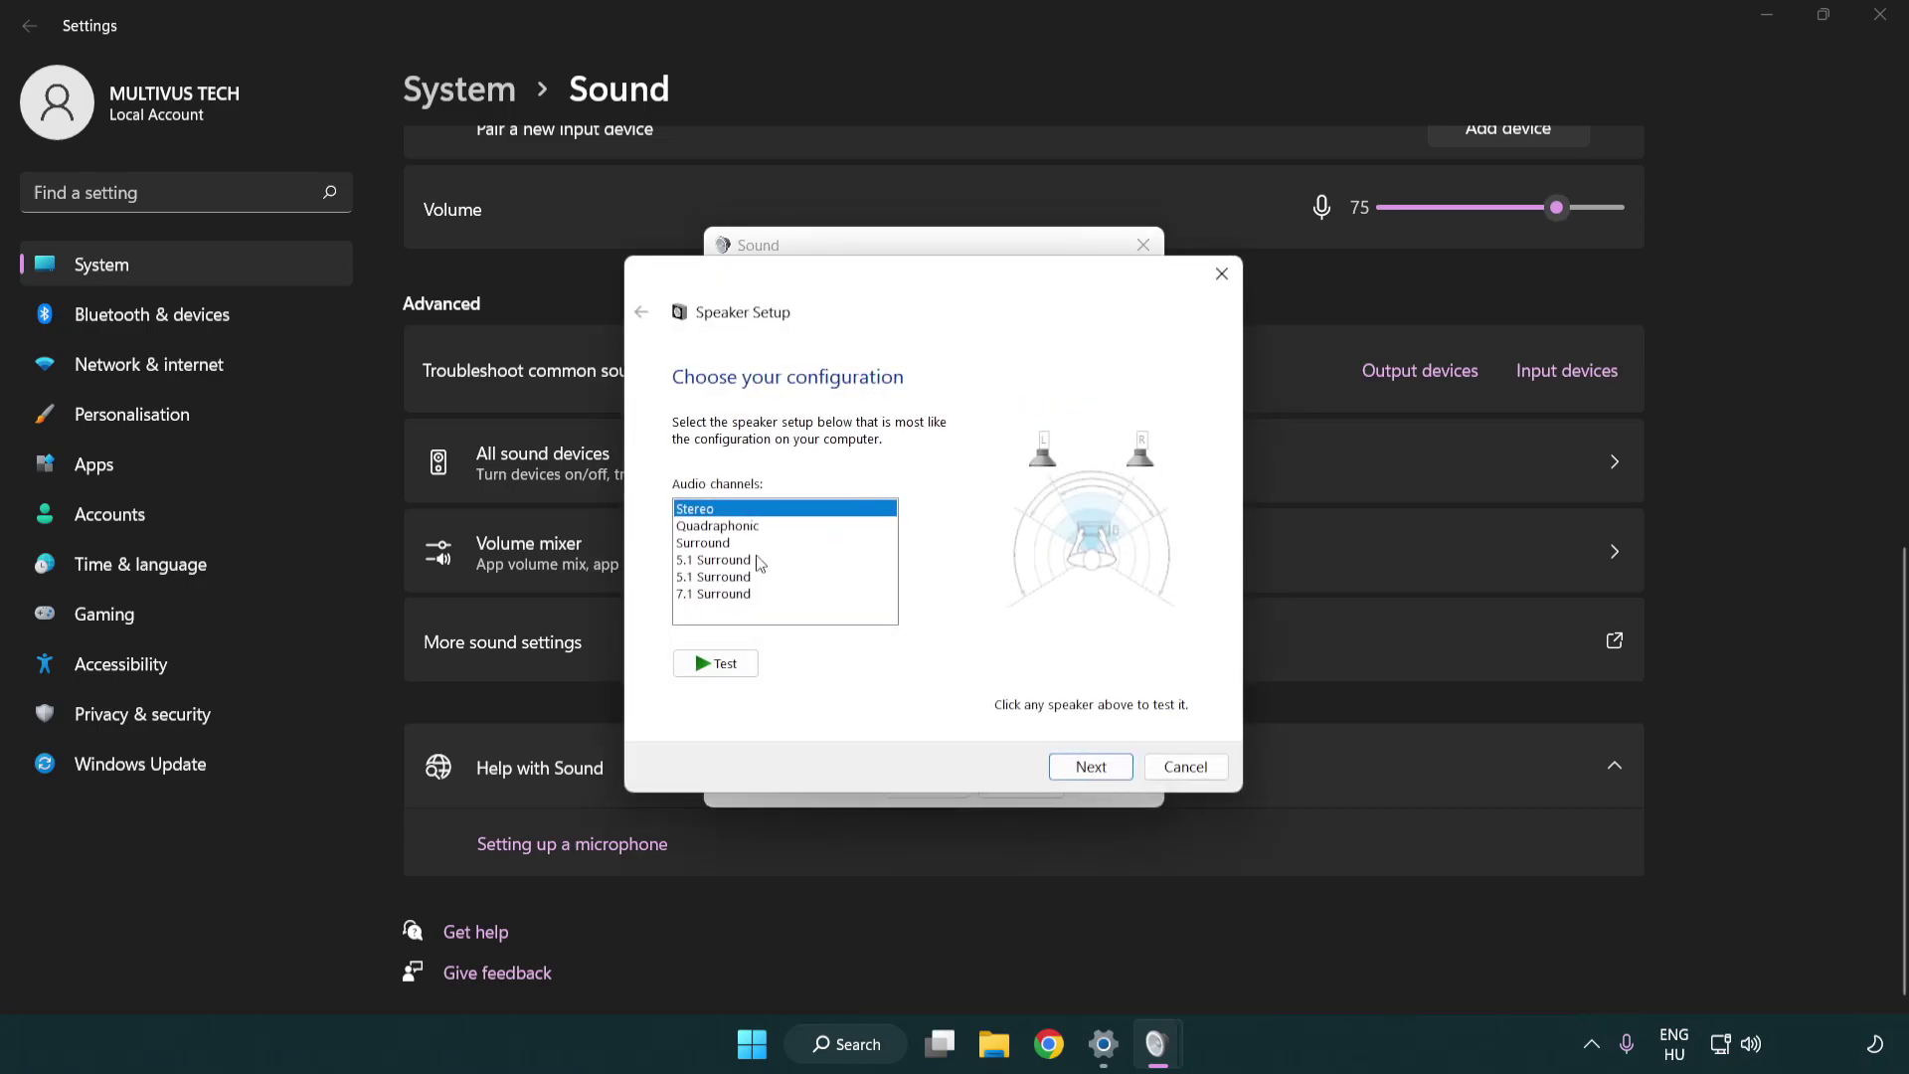
{"action": "left_click_drag", "start_coordinate": [760, 562], "coordinate": [756, 598]}
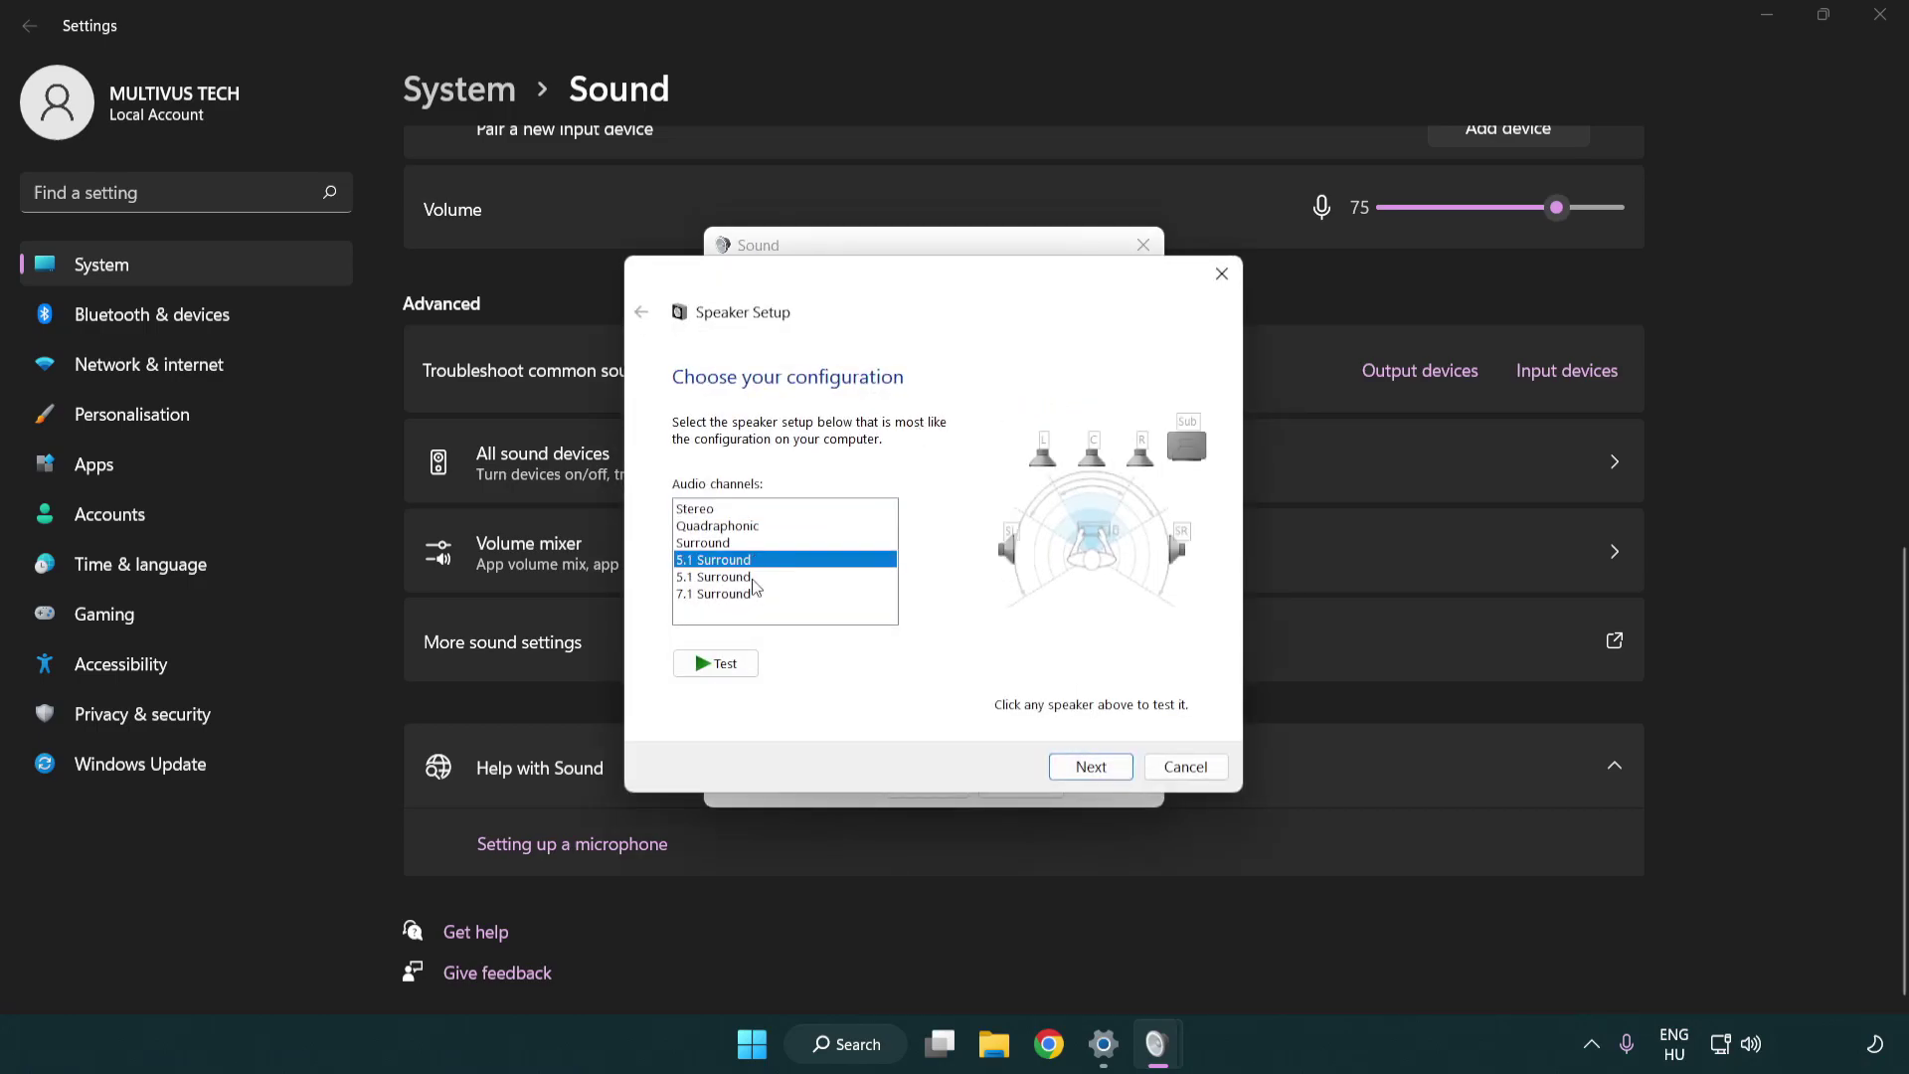
{"action": "left_click", "coordinate": [1091, 767]}
{"action": "left_click", "coordinate": [1091, 767]}
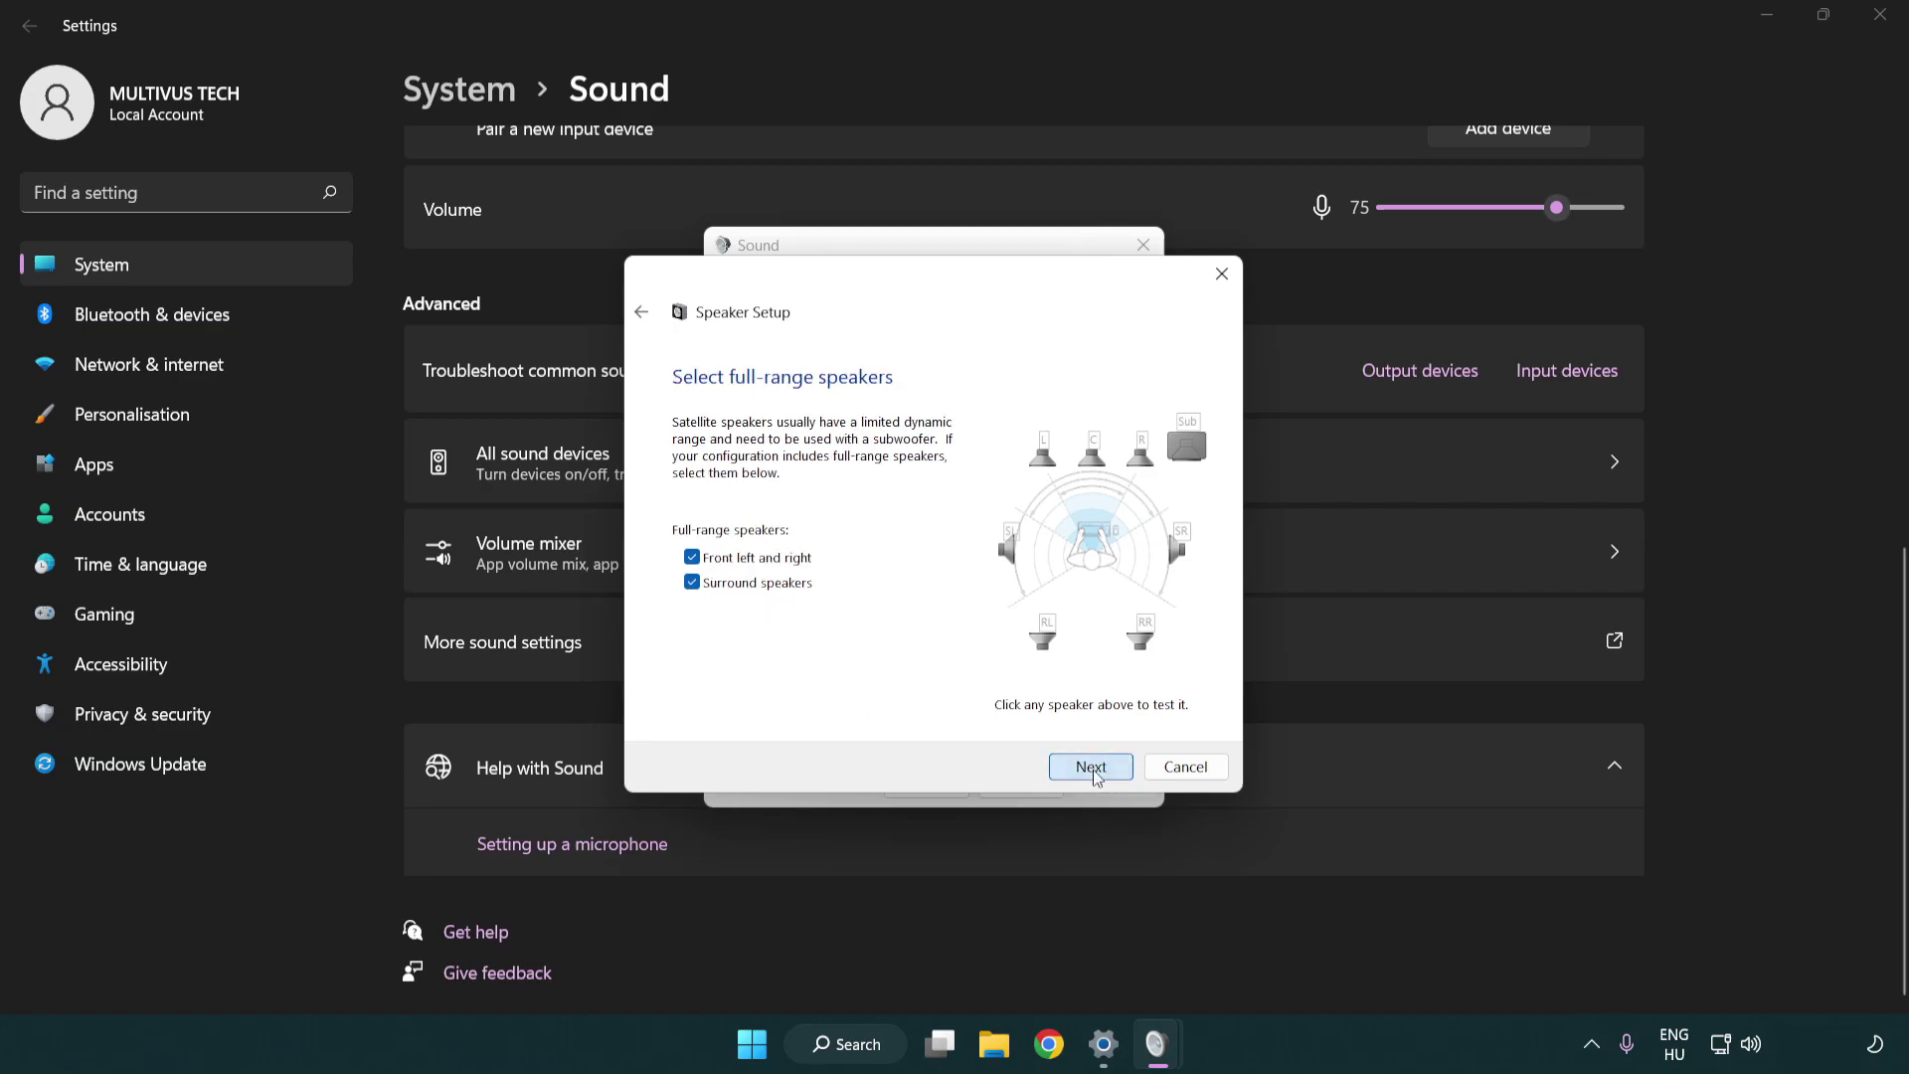
{"action": "left_click", "coordinate": [1086, 765]}
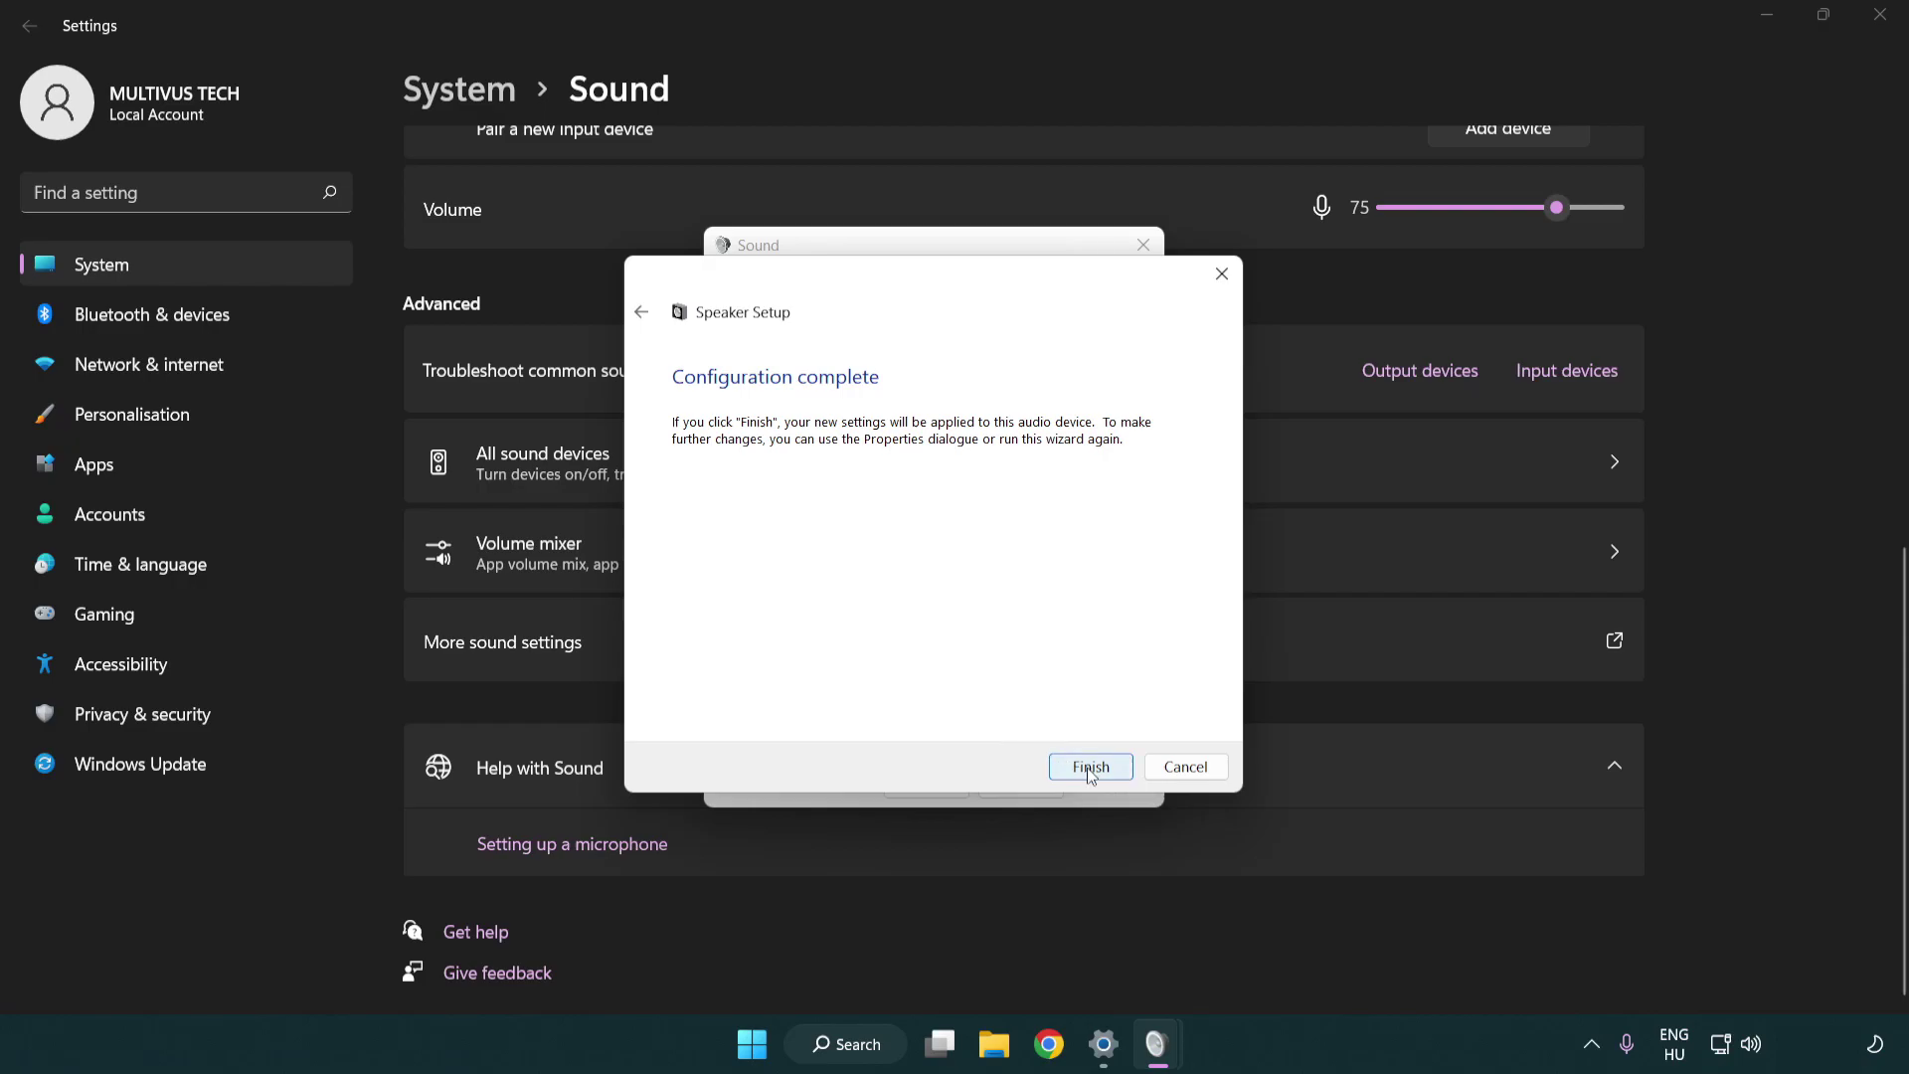
{"action": "left_click", "coordinate": [1091, 767]}
Disable all audio enhancements on the Speakers Properties Enhancements tab.
{"action": "left_click", "coordinate": [1097, 734]}
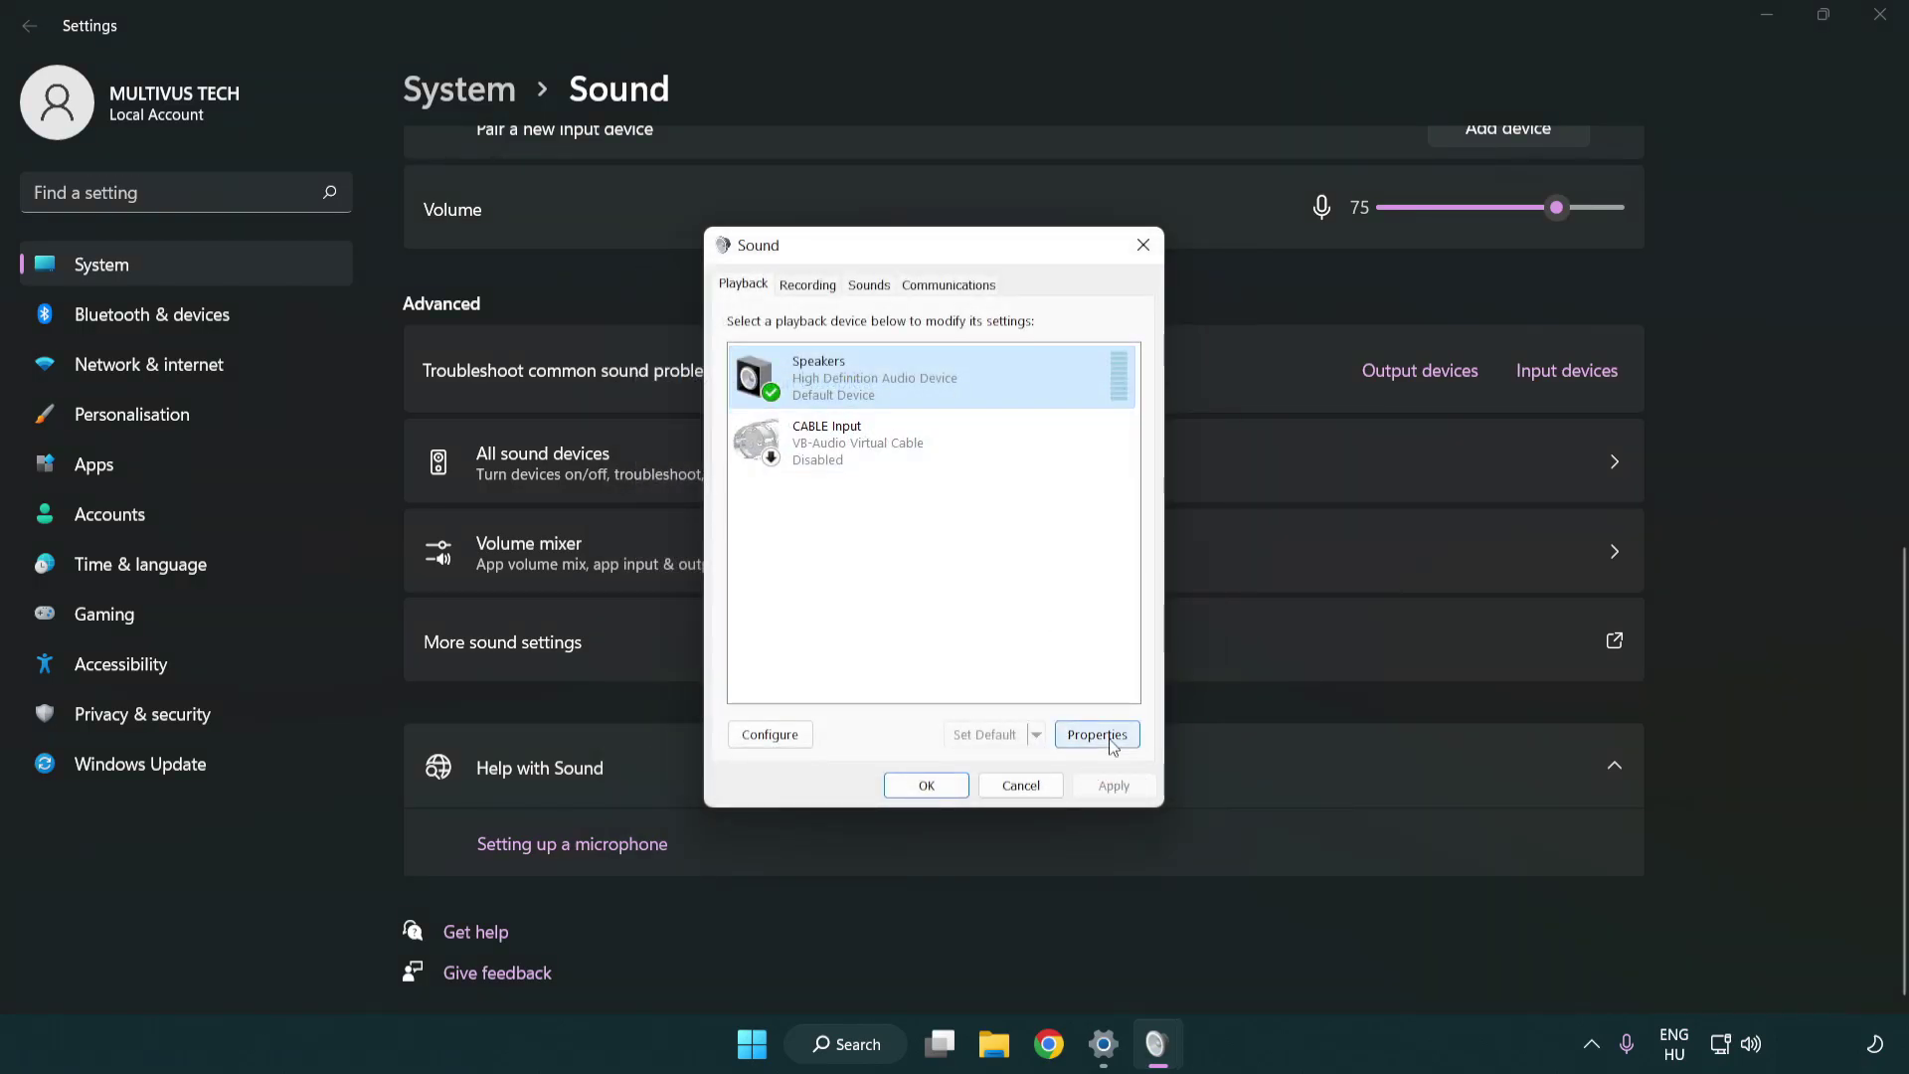
{"action": "left_click", "coordinate": [1111, 743]}
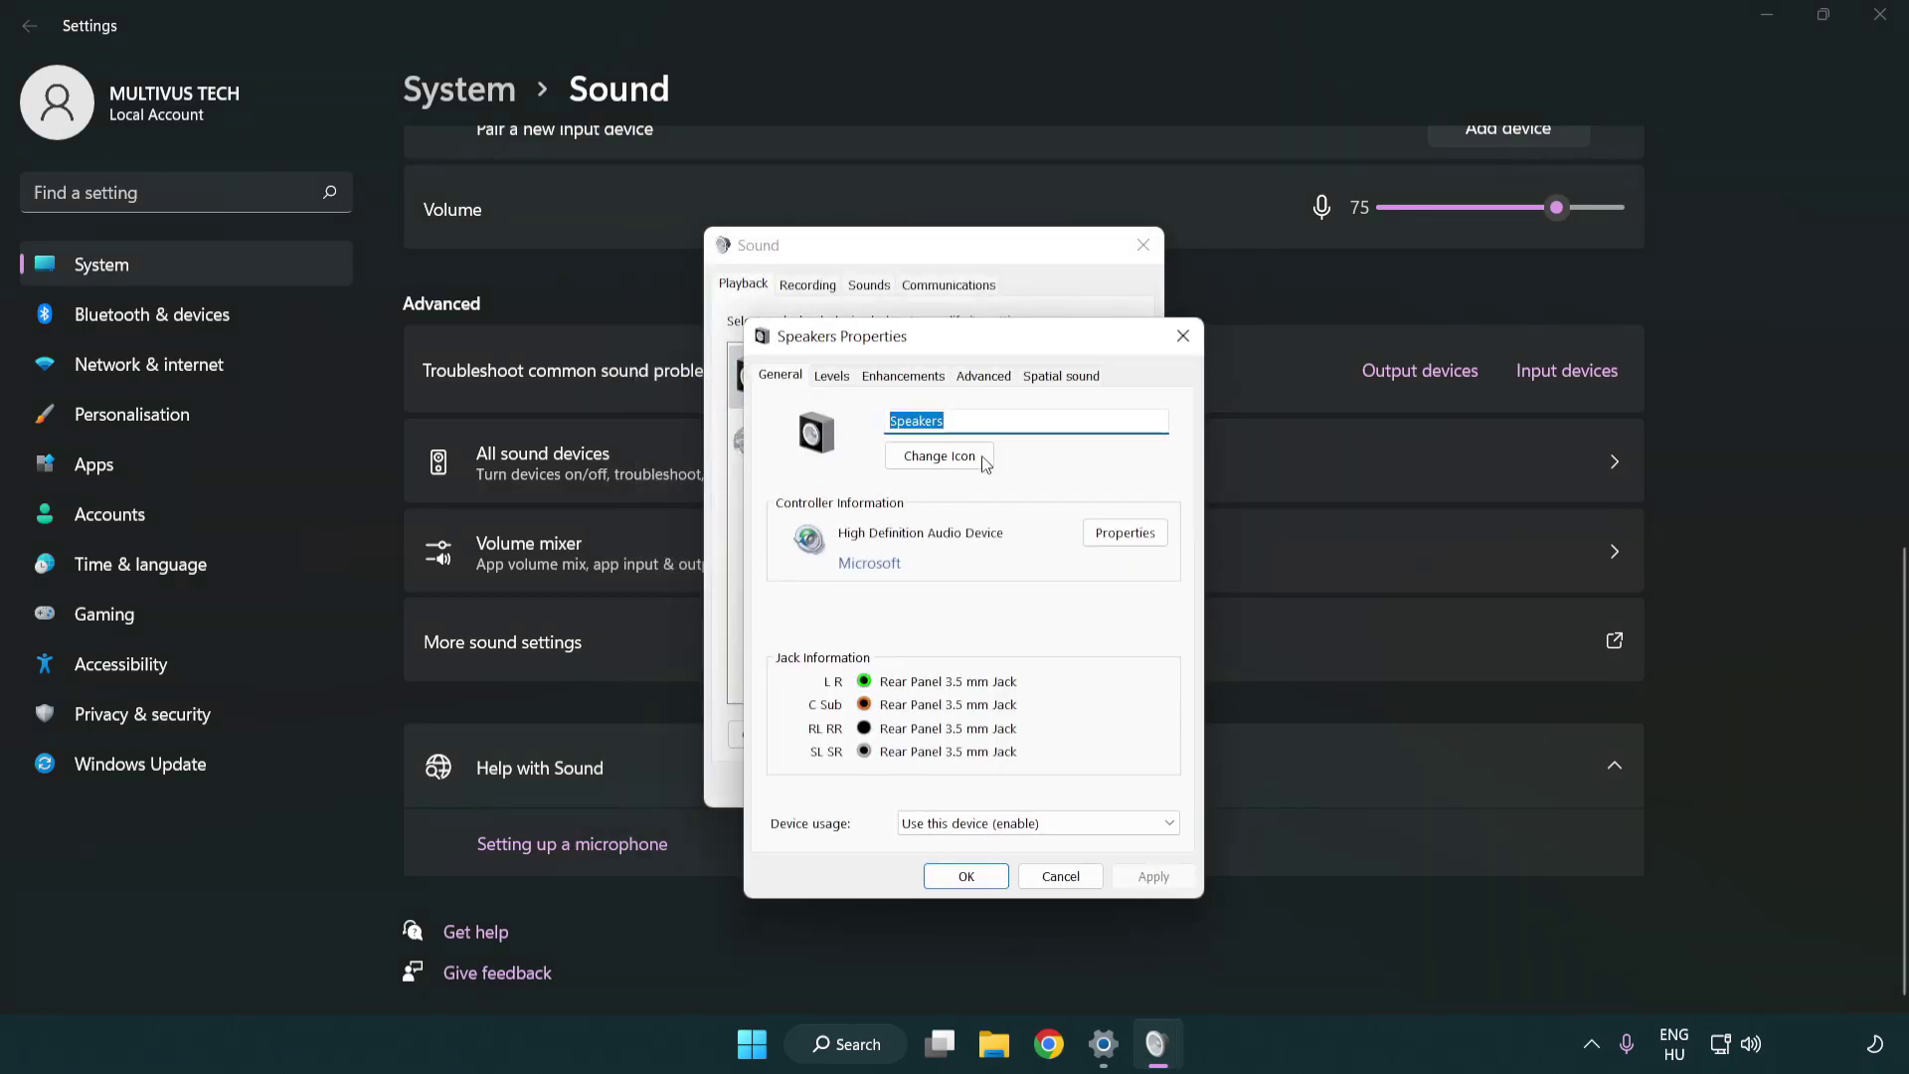
{"action": "left_click_drag", "start_coordinate": [963, 341], "coordinate": [928, 261]}
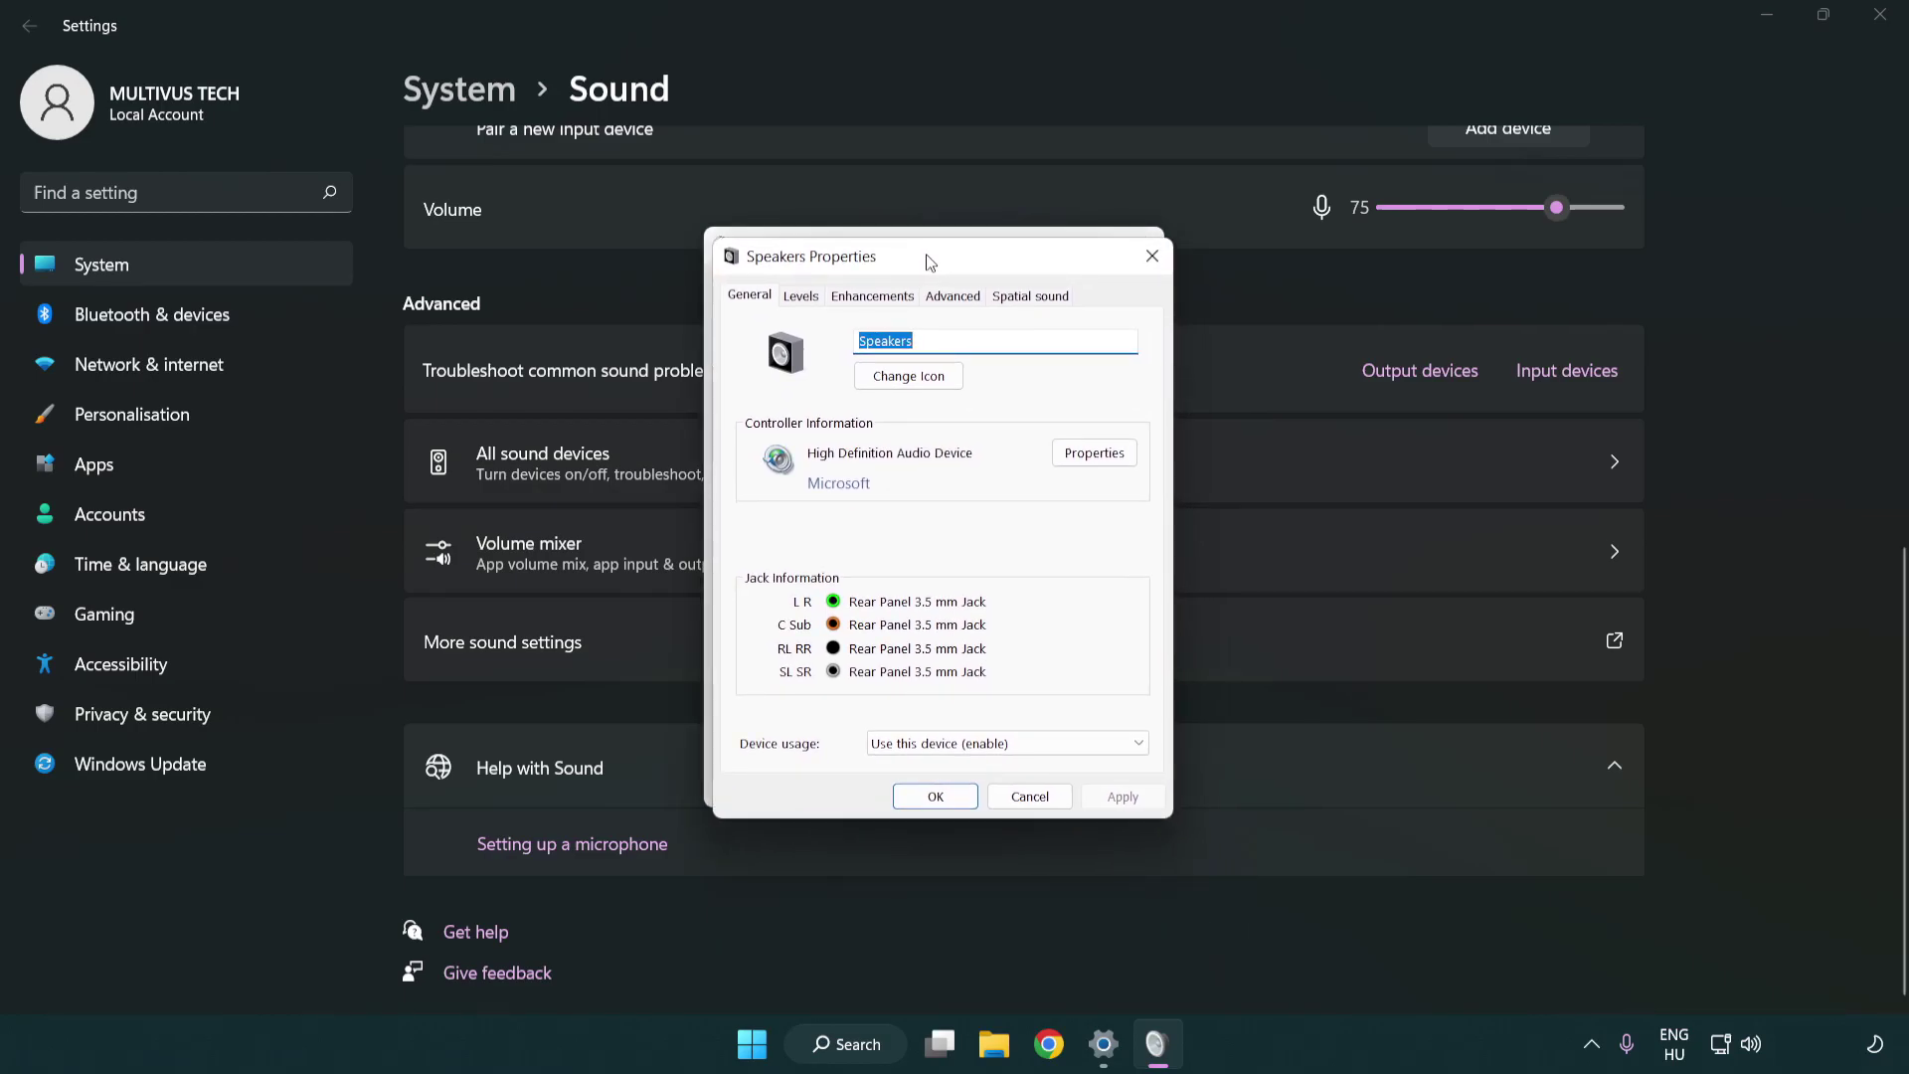
{"action": "left_click", "coordinate": [873, 295]}
{"action": "left_click", "coordinate": [752, 396]}
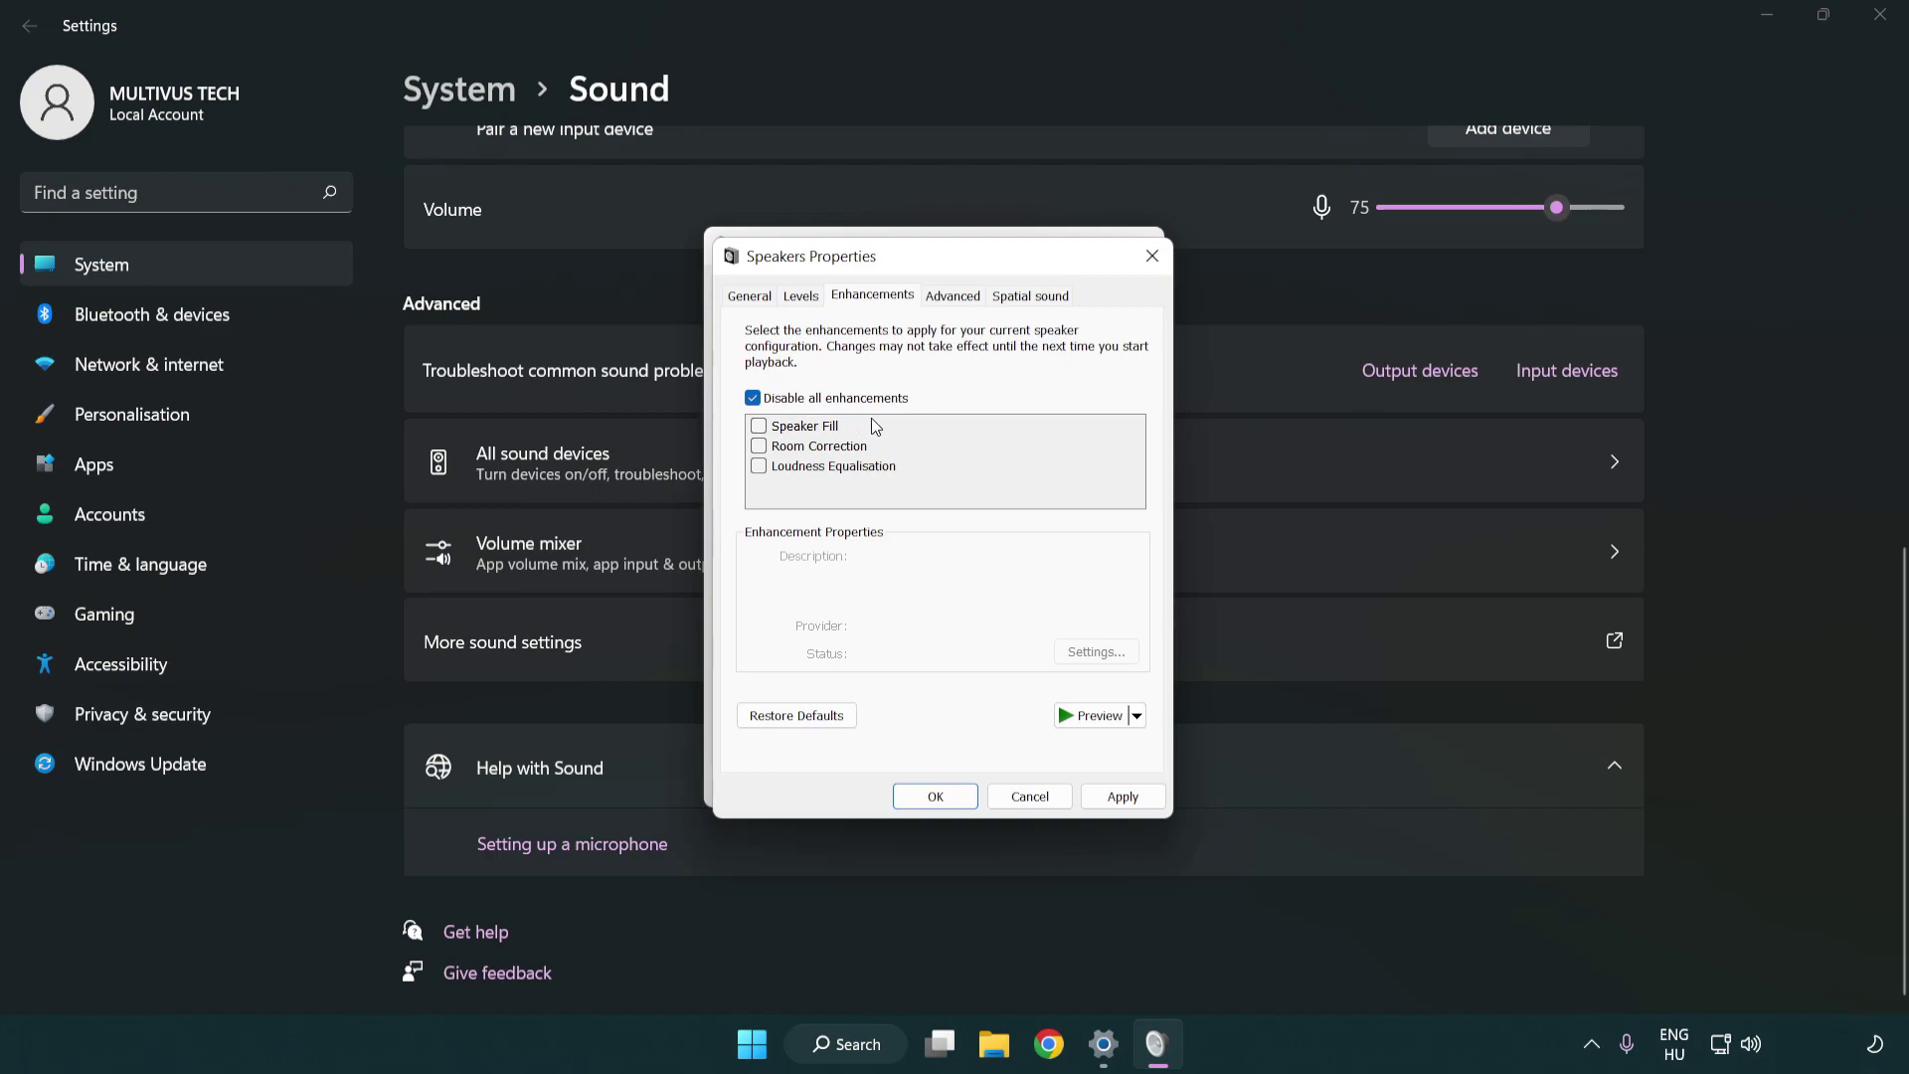
Apply 16 bit, 48000 Hz (DVD Quality) as the speakers' default format and close both dialogs.
{"action": "left_click", "coordinate": [954, 295]}
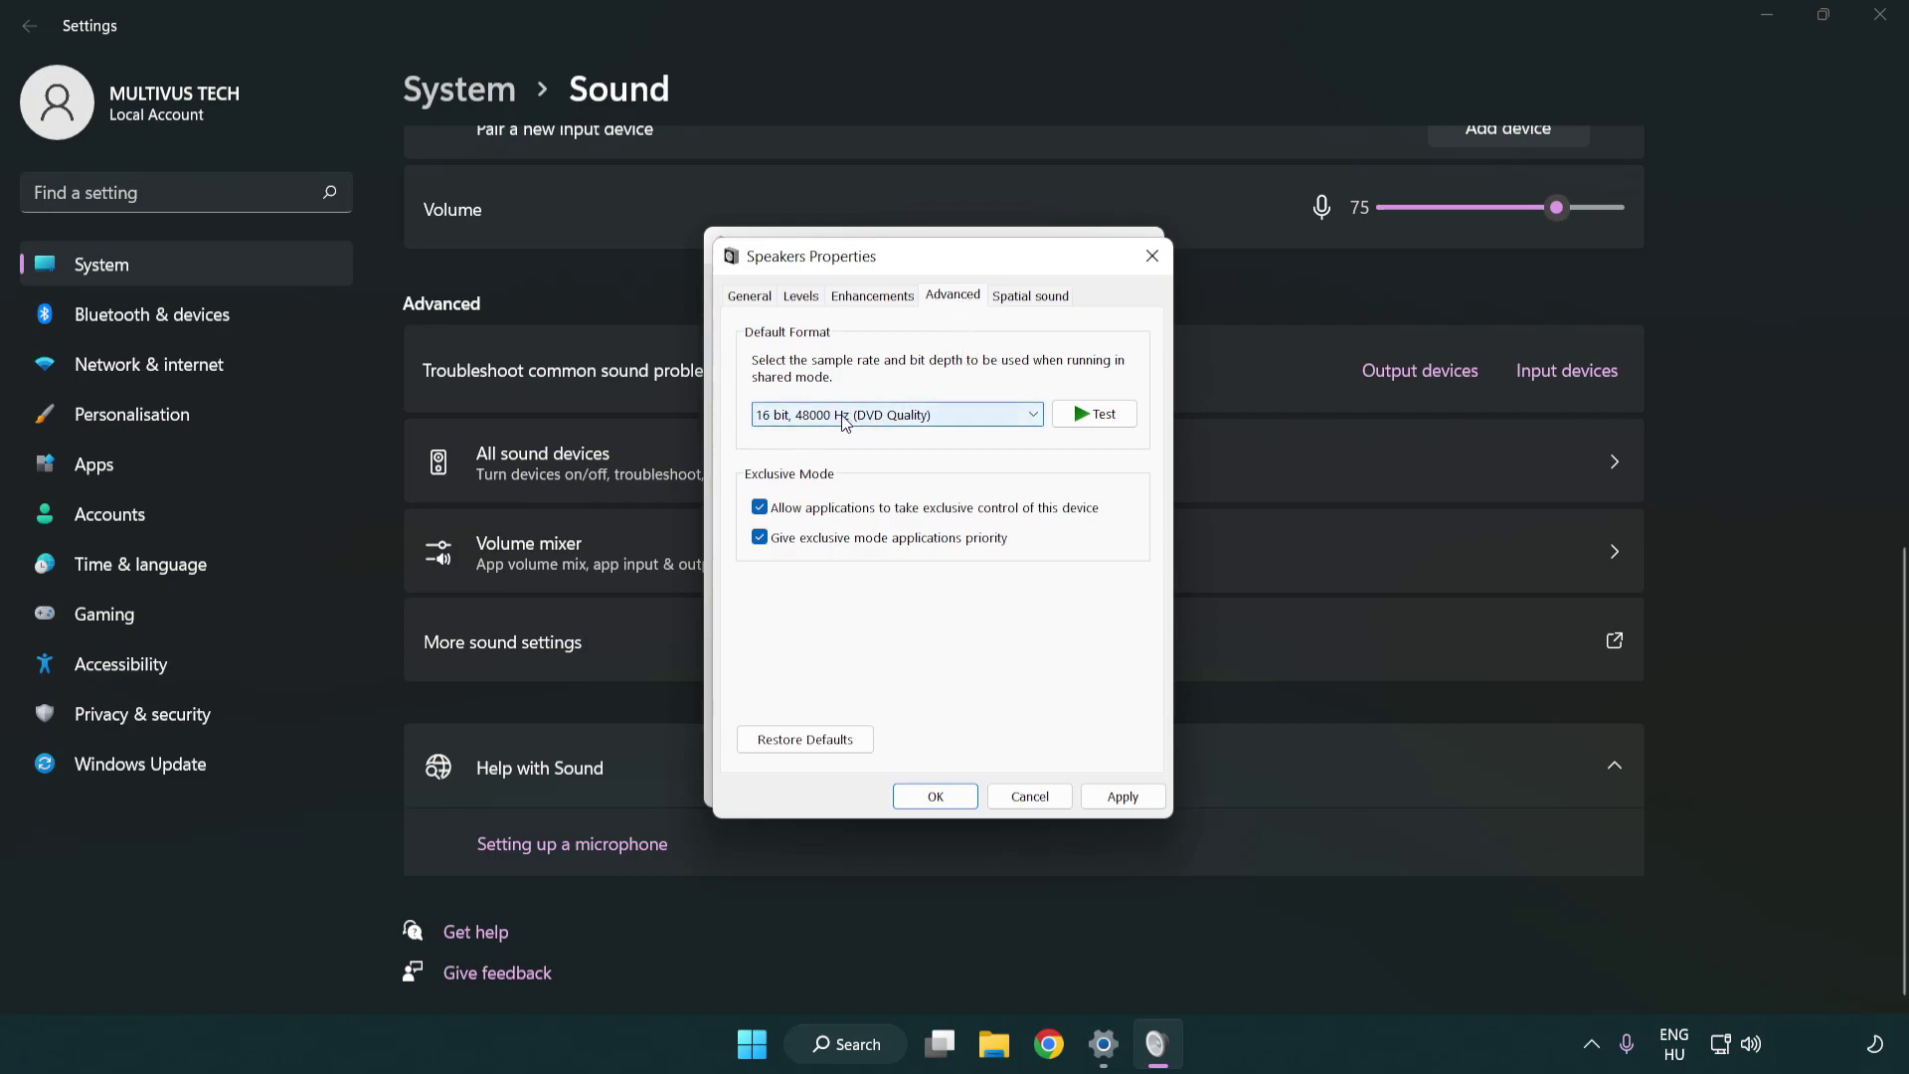
{"action": "left_click", "coordinate": [894, 414]}
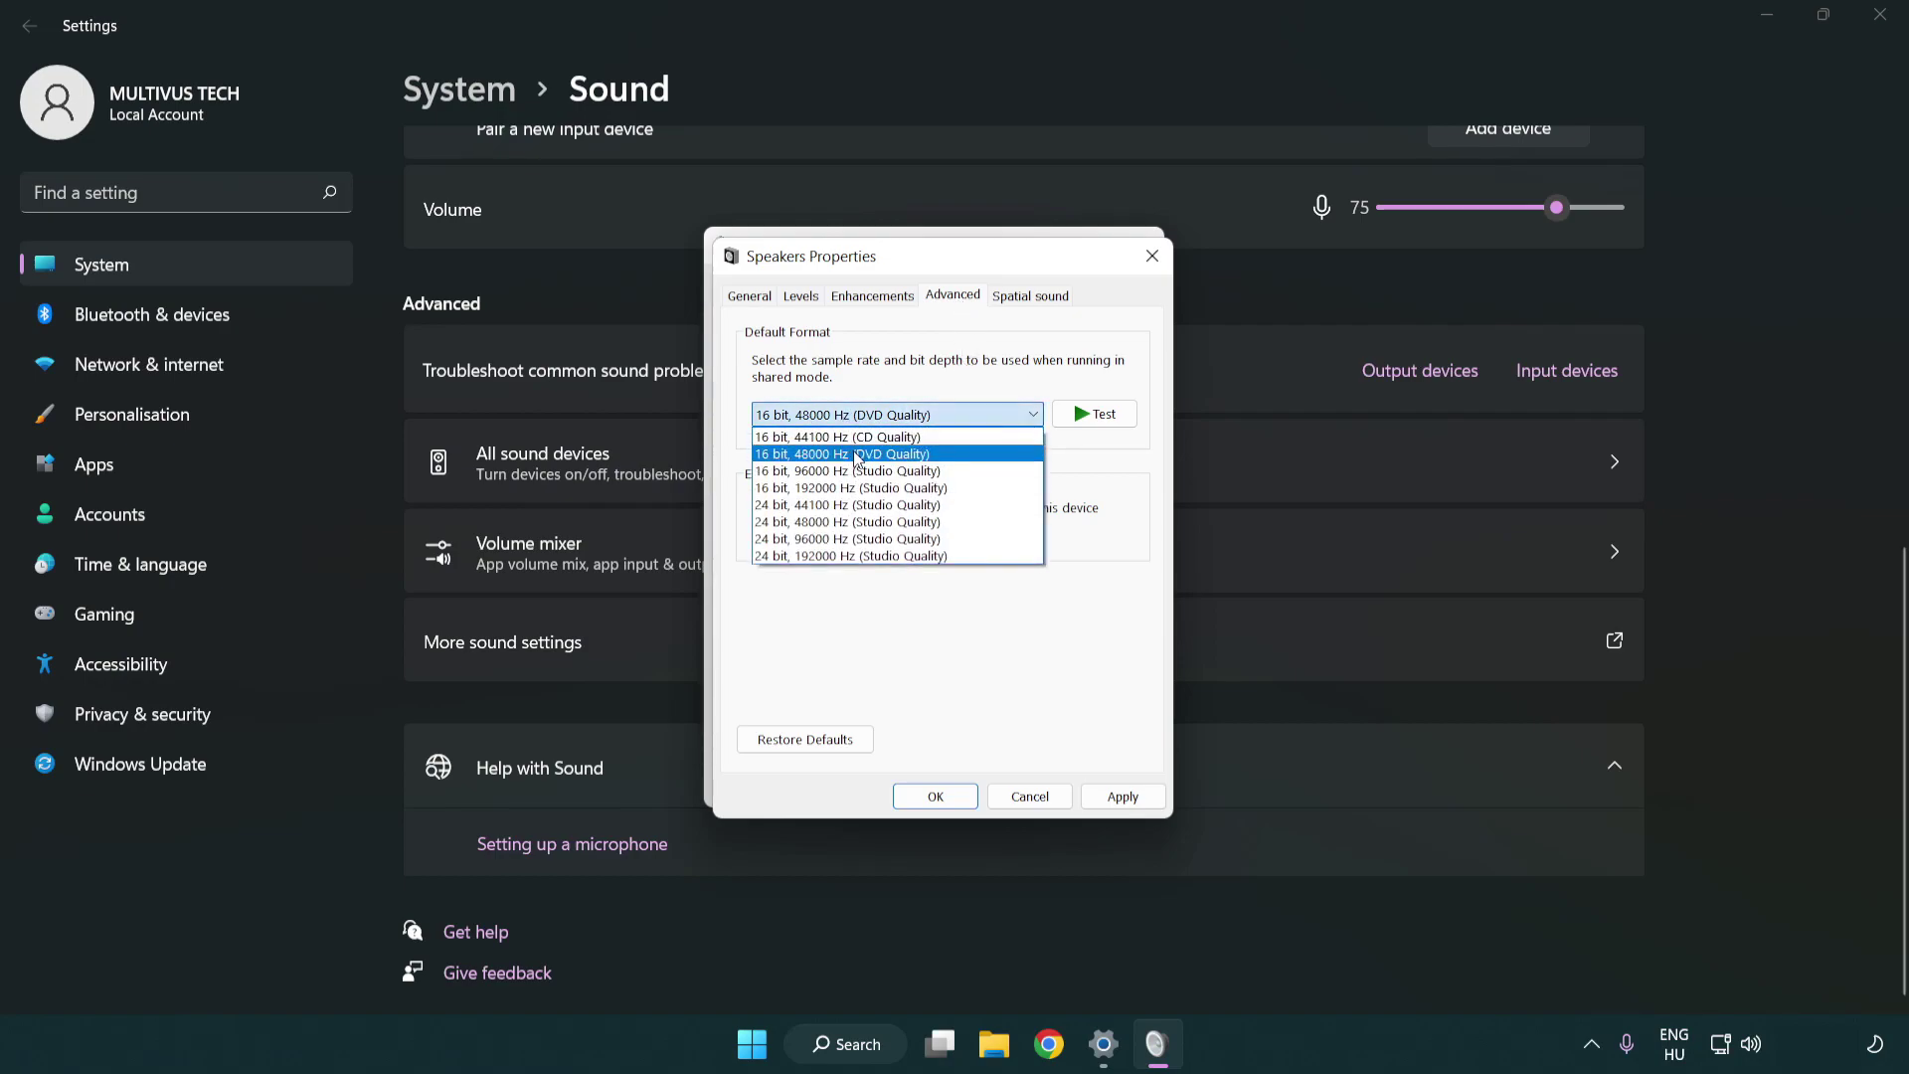
{"action": "left_click", "coordinate": [857, 455]}
{"action": "left_click", "coordinate": [1123, 796]}
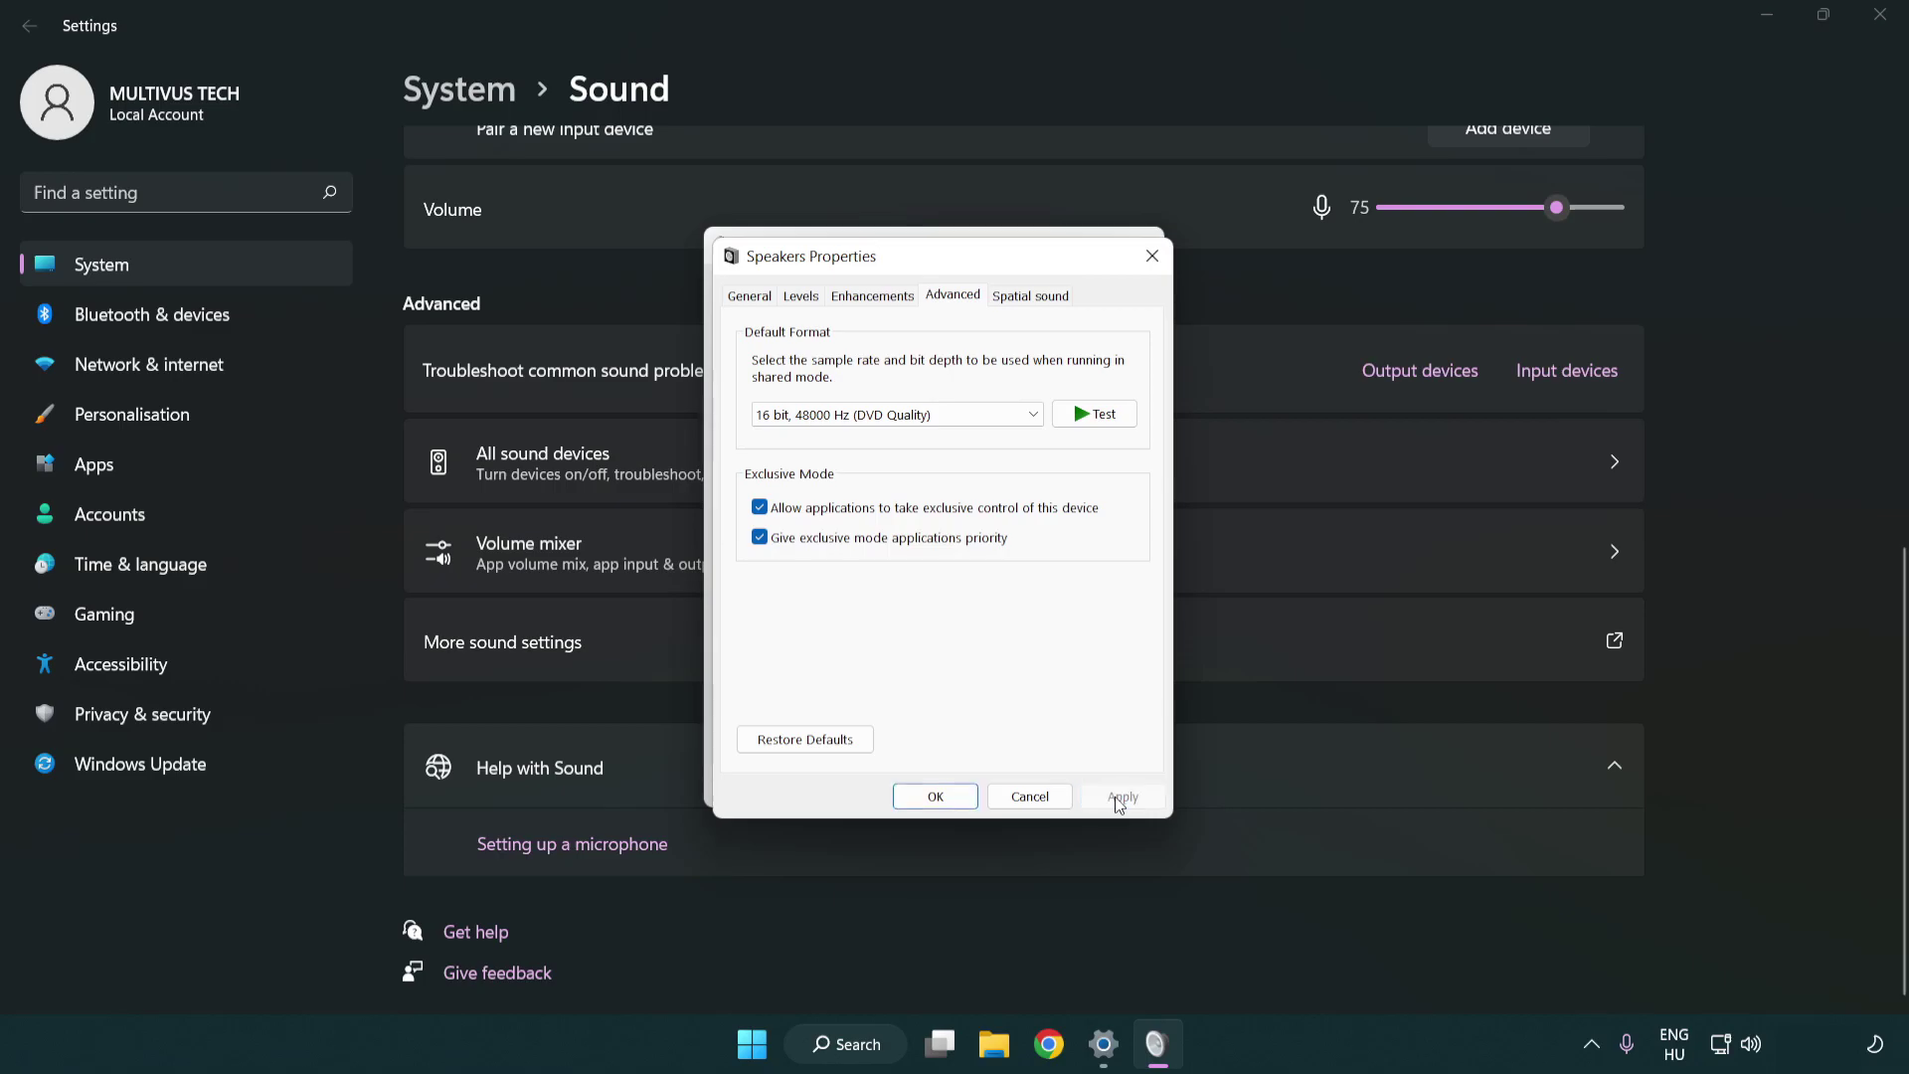
{"action": "left_click", "coordinate": [938, 800]}
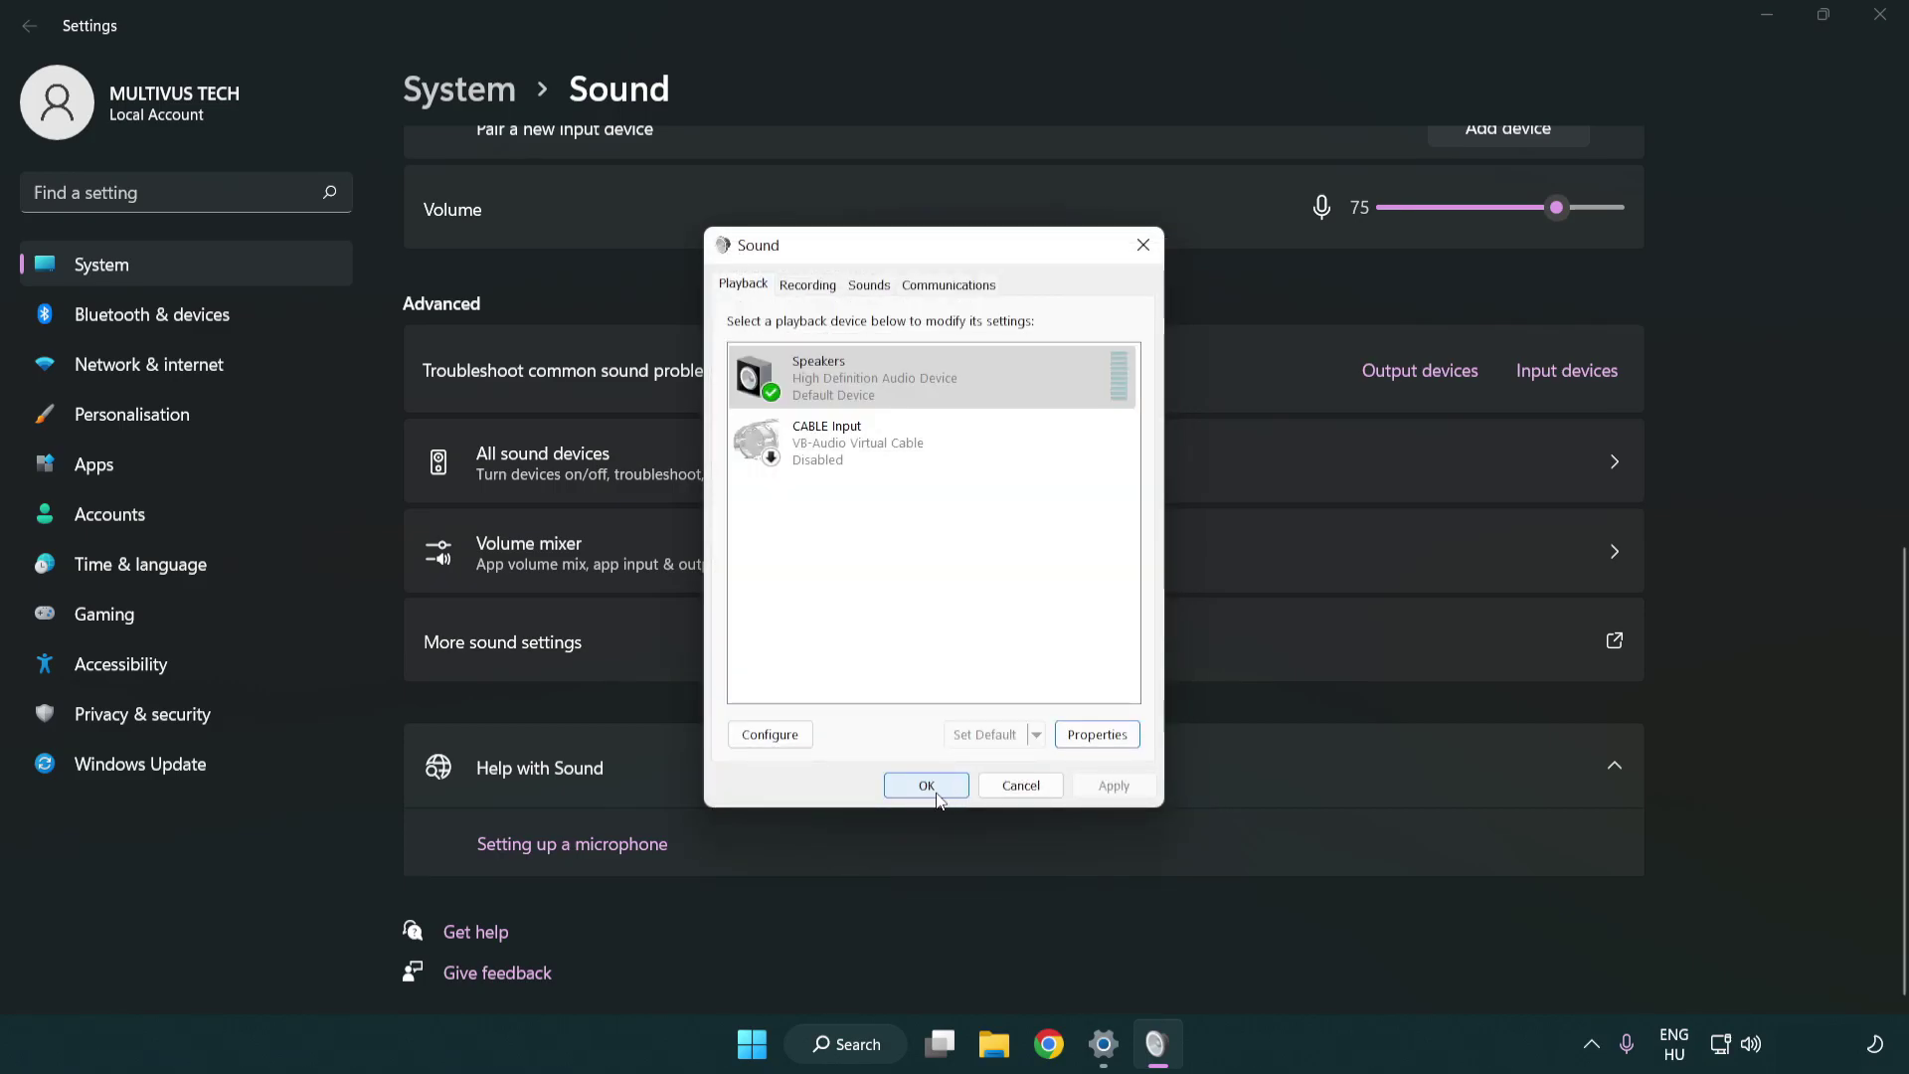
{"action": "left_click", "coordinate": [926, 785]}
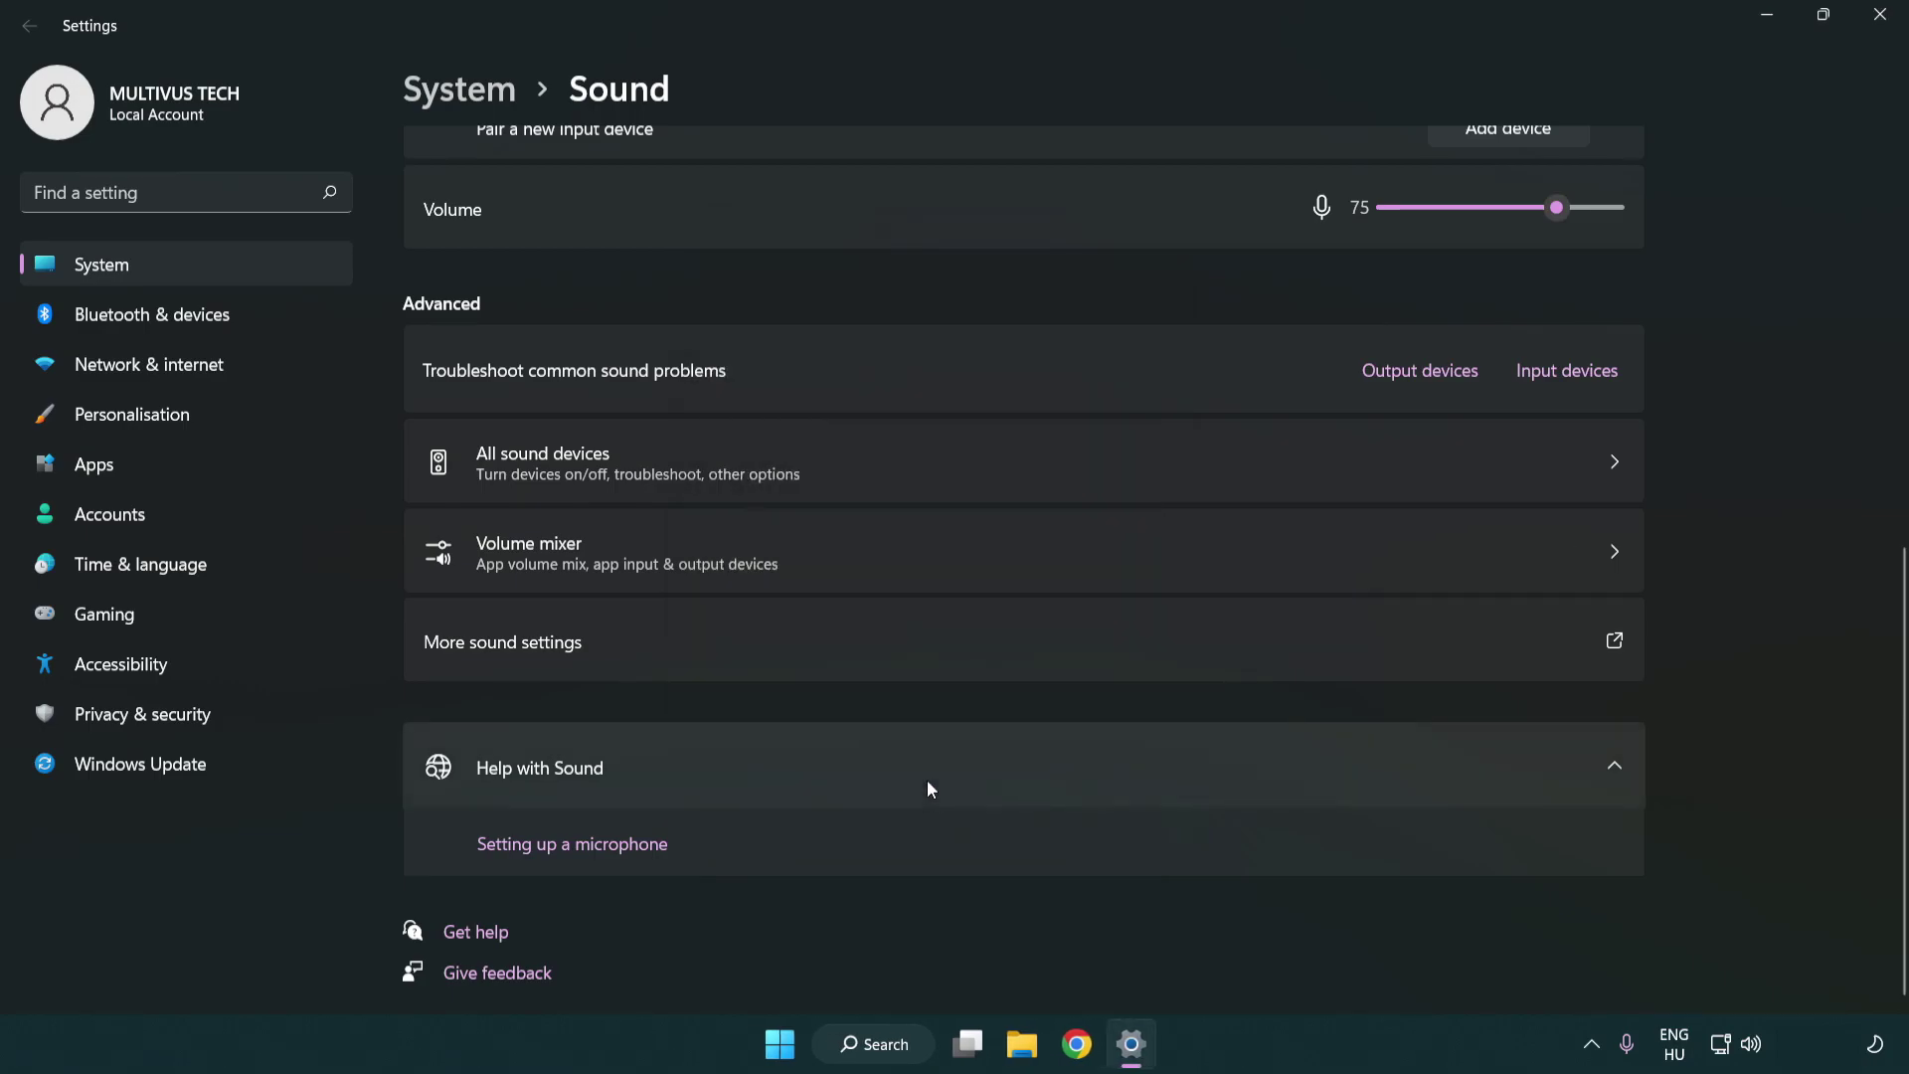
Close the Settings window and bring up the Start menu's power options.
{"action": "left_click", "coordinate": [1878, 18]}
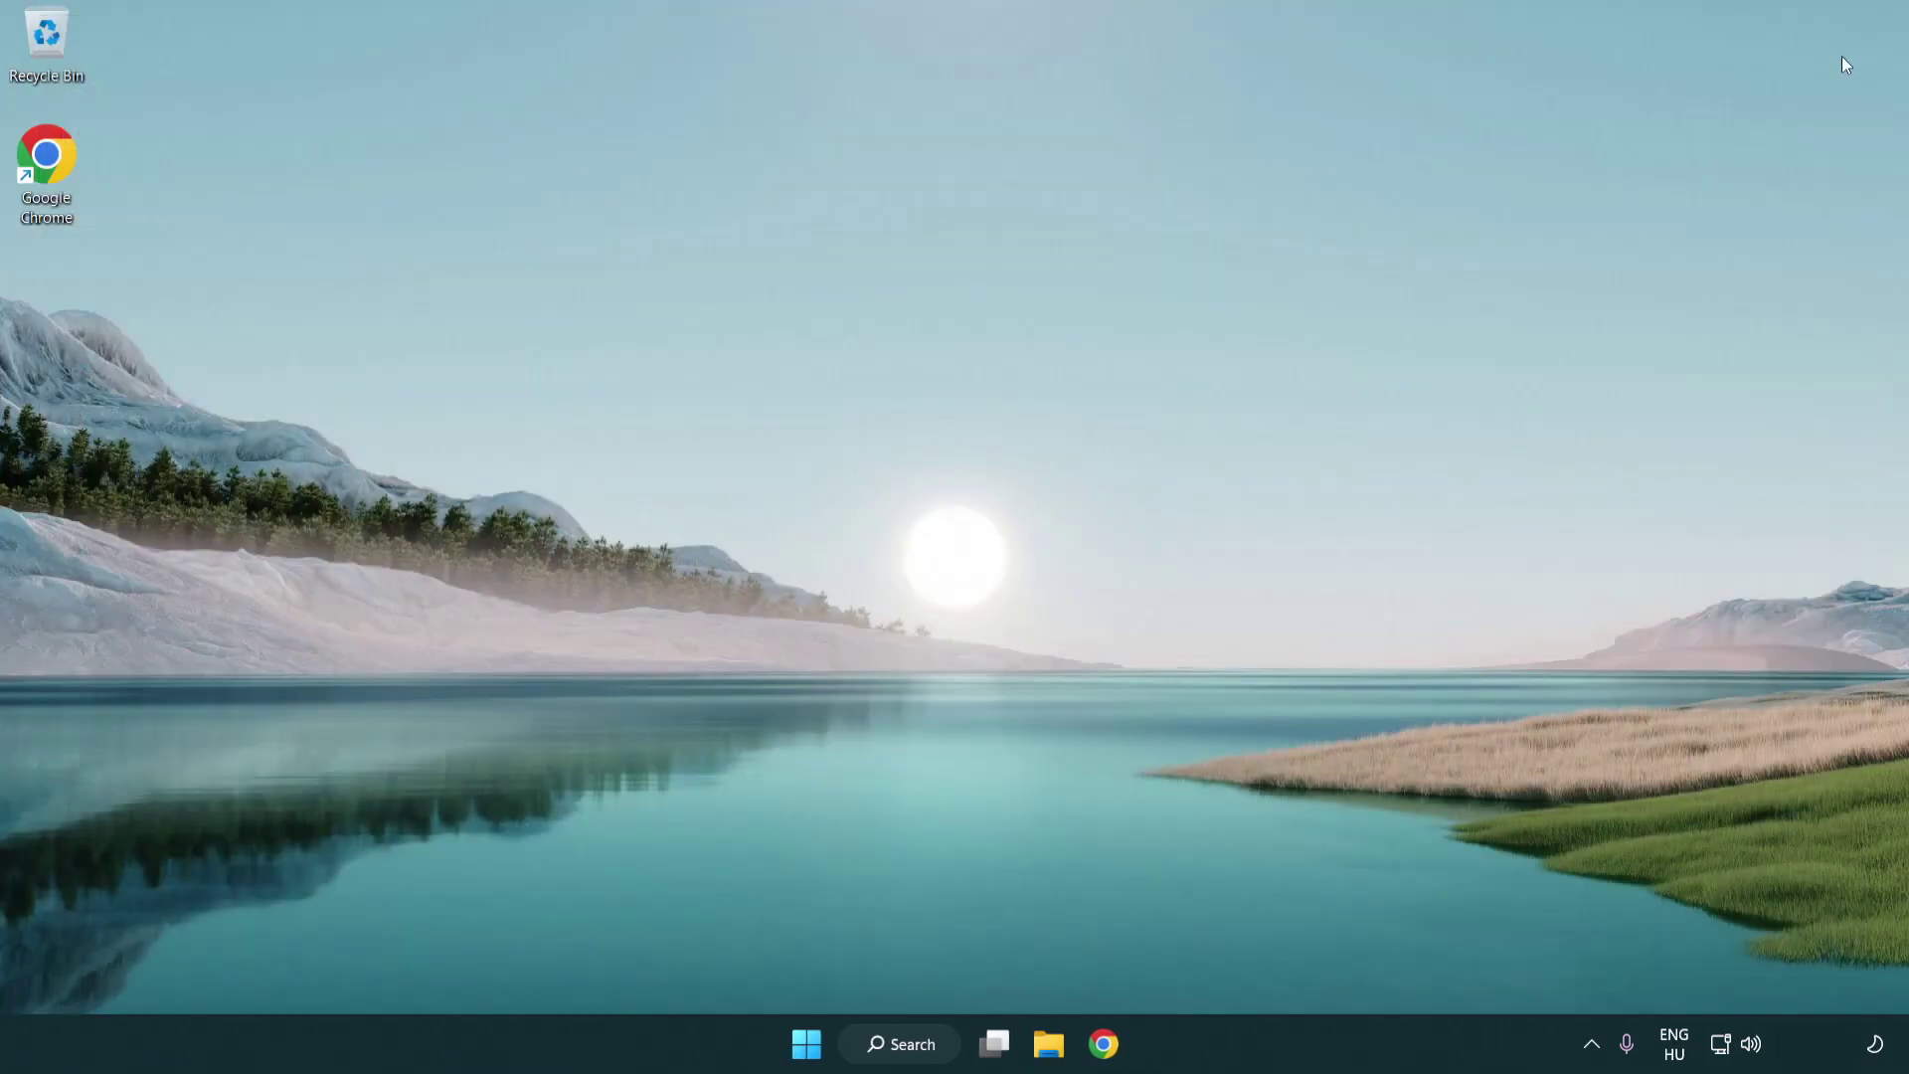
{"action": "left_click", "coordinate": [806, 1045]}
{"action": "left_click", "coordinate": [1266, 959]}
Search for 'device manager' and launch Device Manager from the best match.
{"action": "left_click", "coordinate": [910, 1044]}
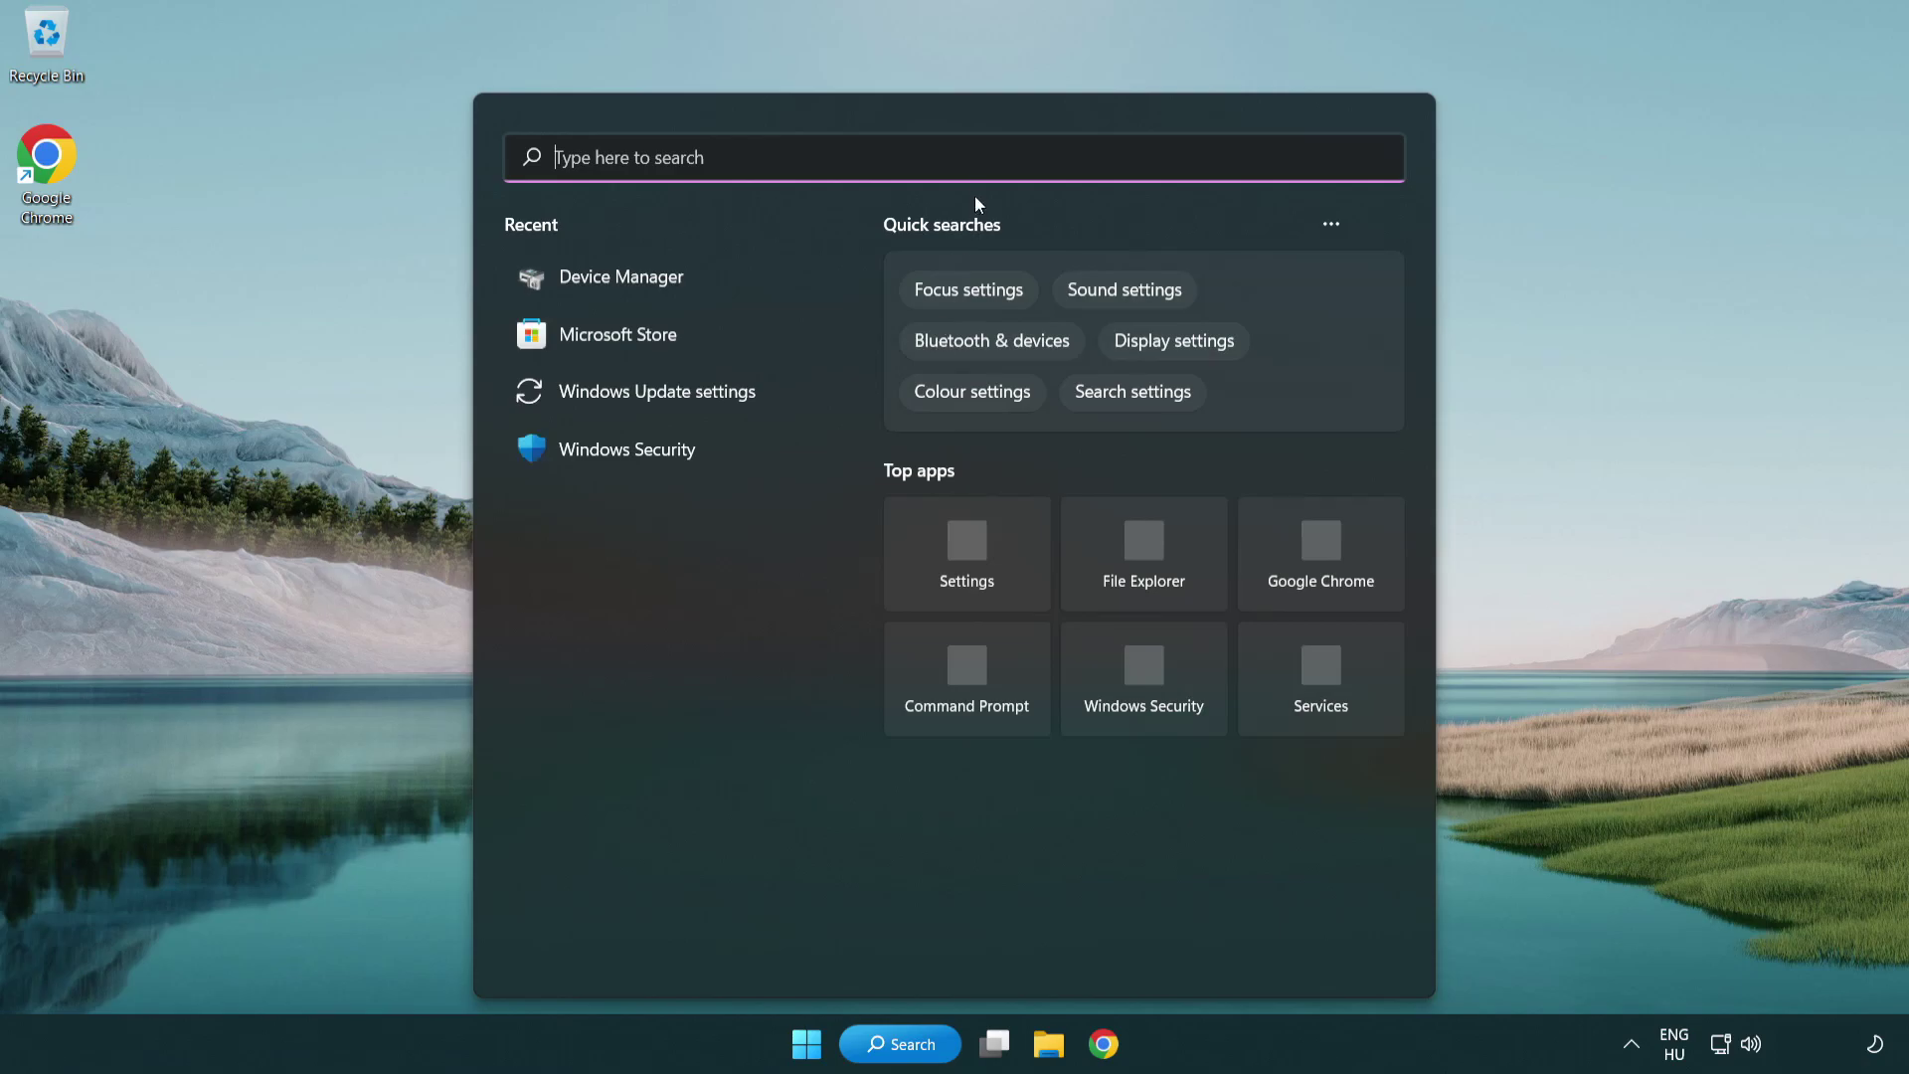
{"action": "type", "text": "device manager"}
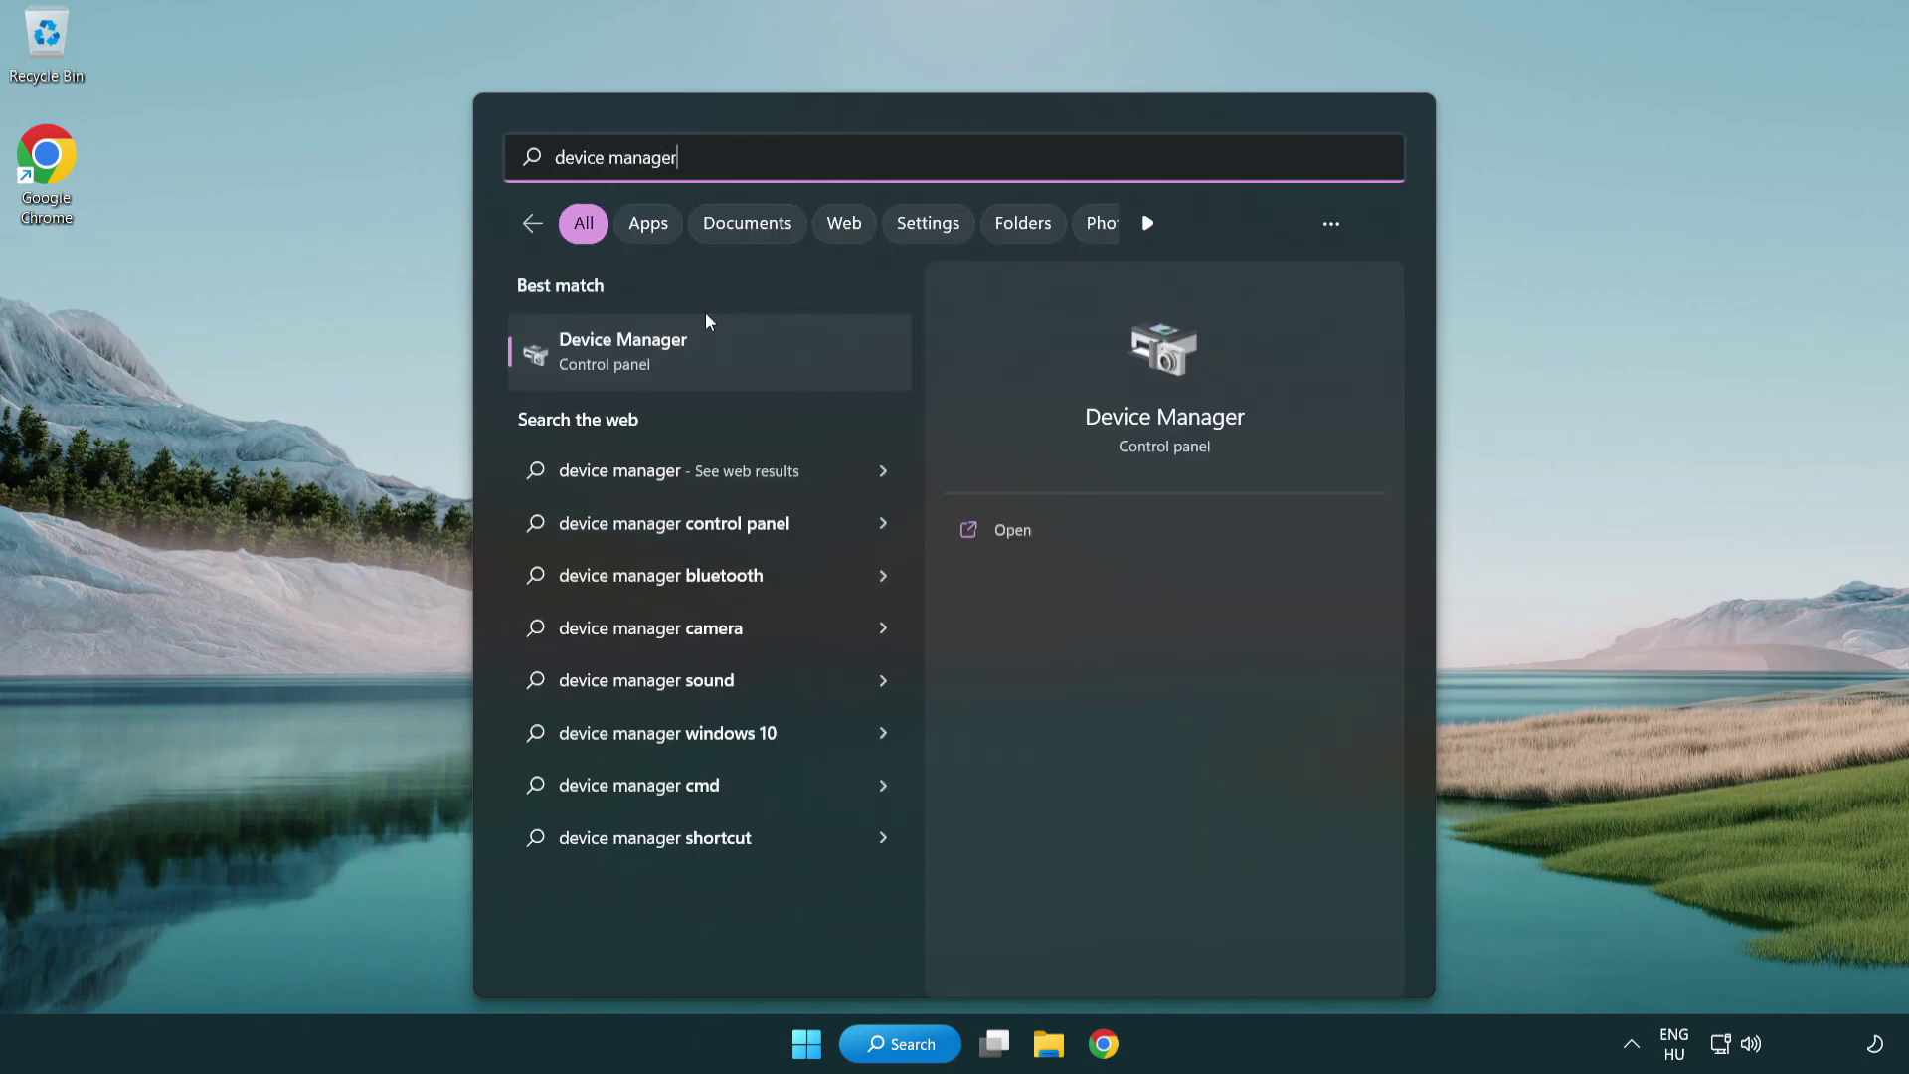
{"action": "left_click", "coordinate": [782, 360]}
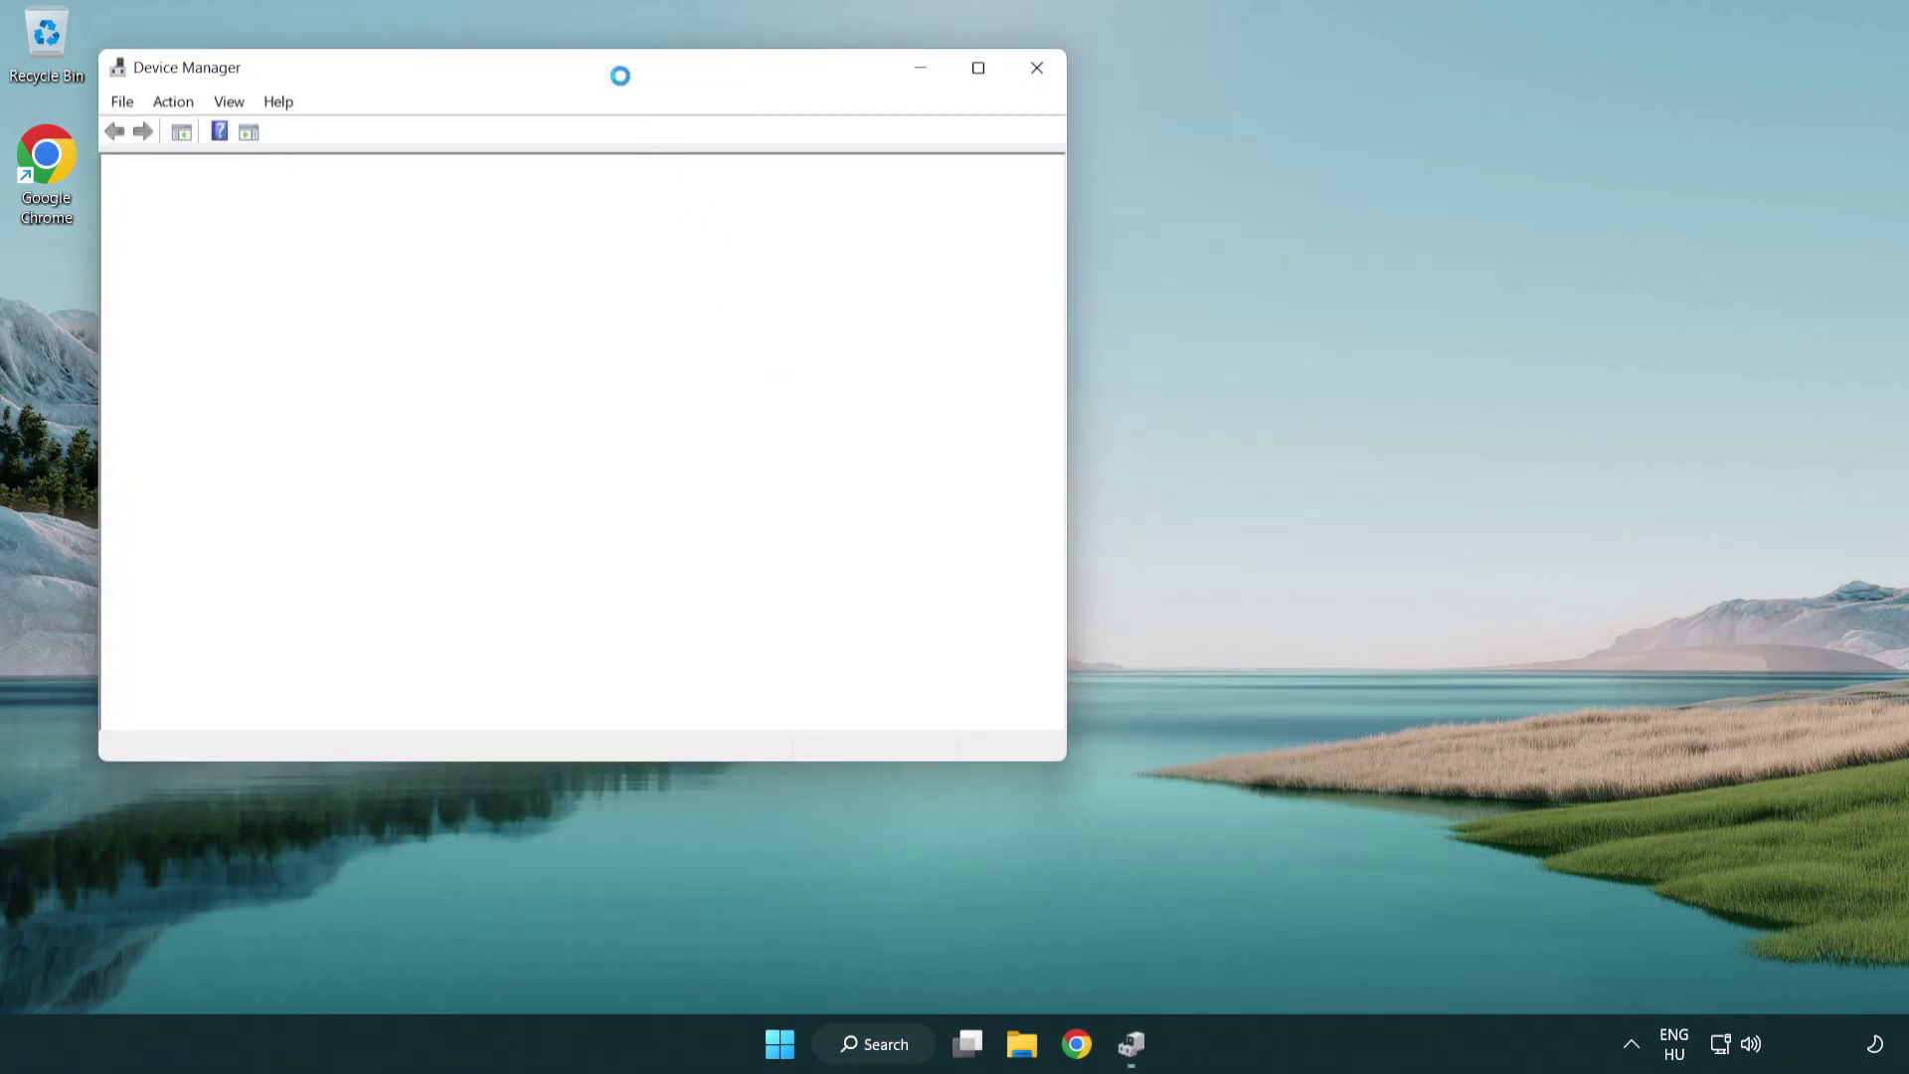
Expand Sound, video and game controllers and open High Definition Audio Device's context menu.
{"action": "left_click_drag", "start_coordinate": [610, 69], "coordinate": [965, 176]}
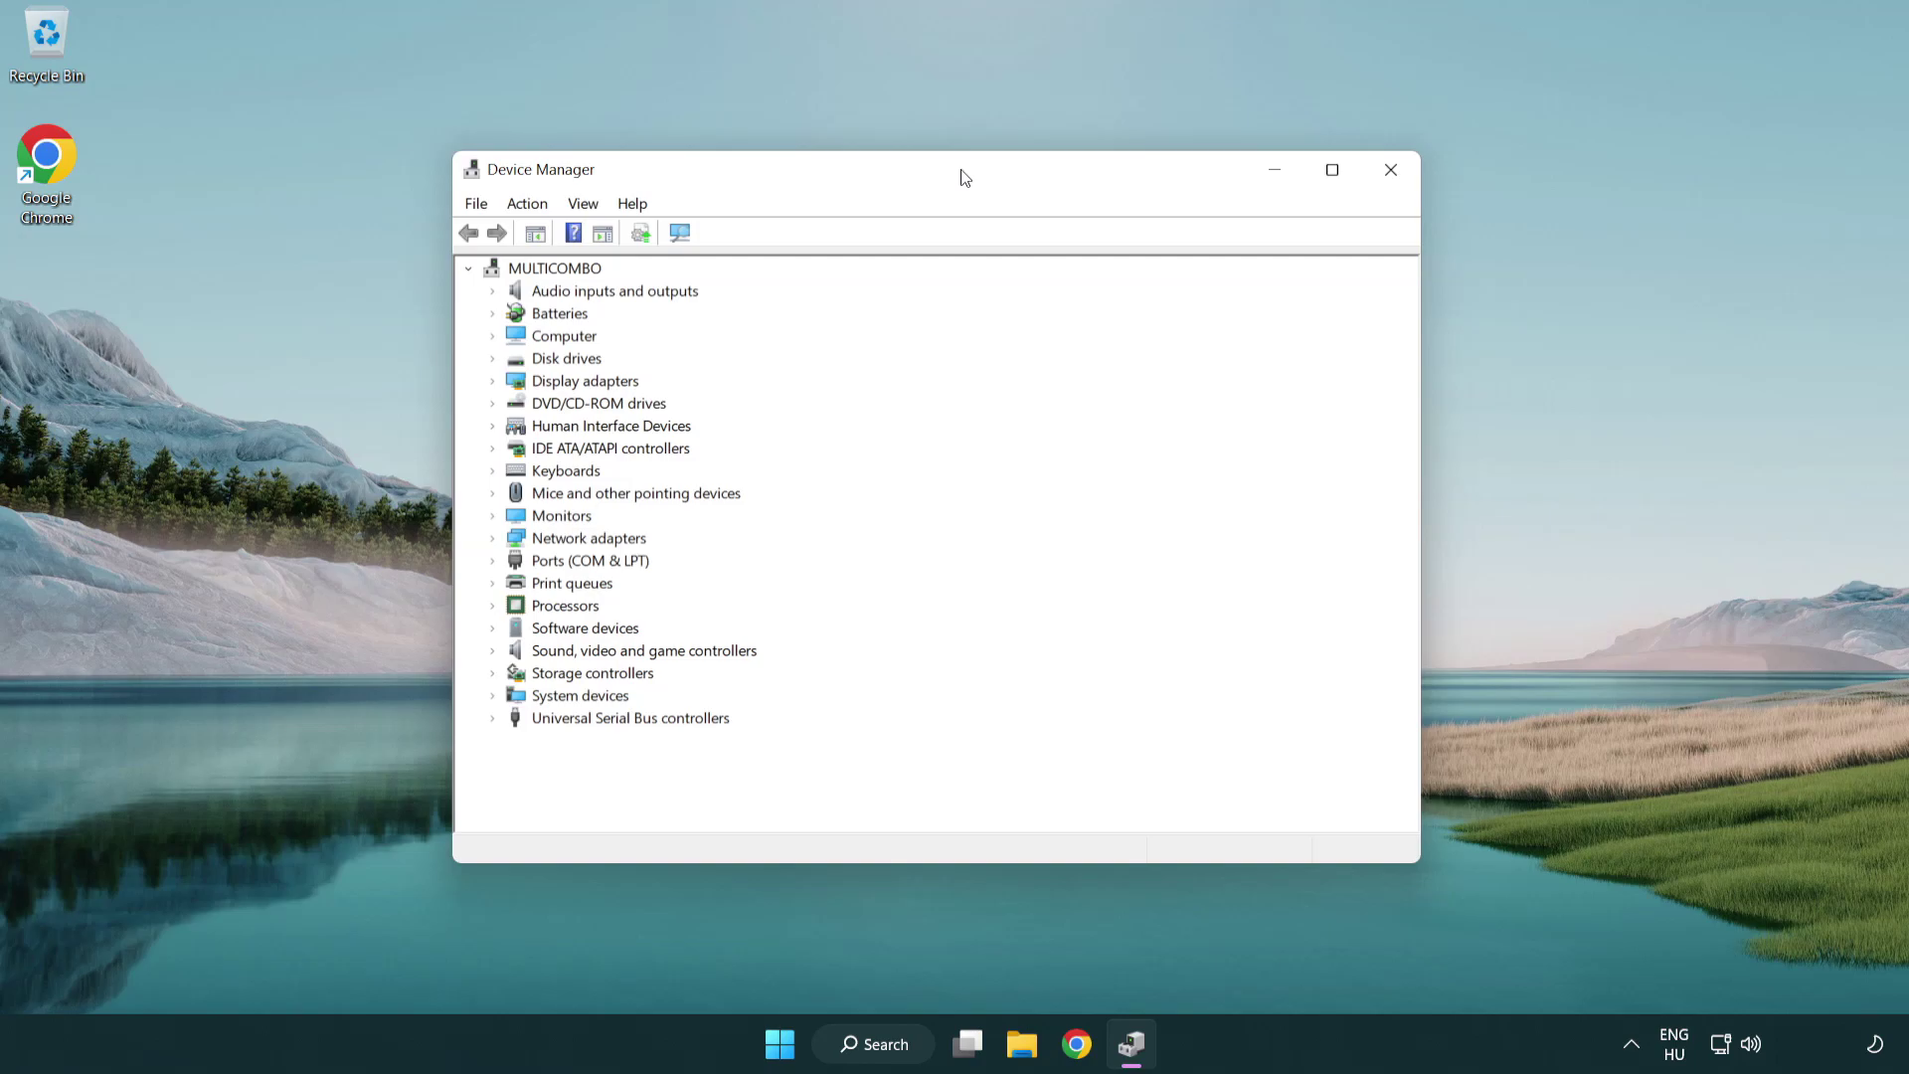
{"action": "left_click", "coordinate": [597, 650]}
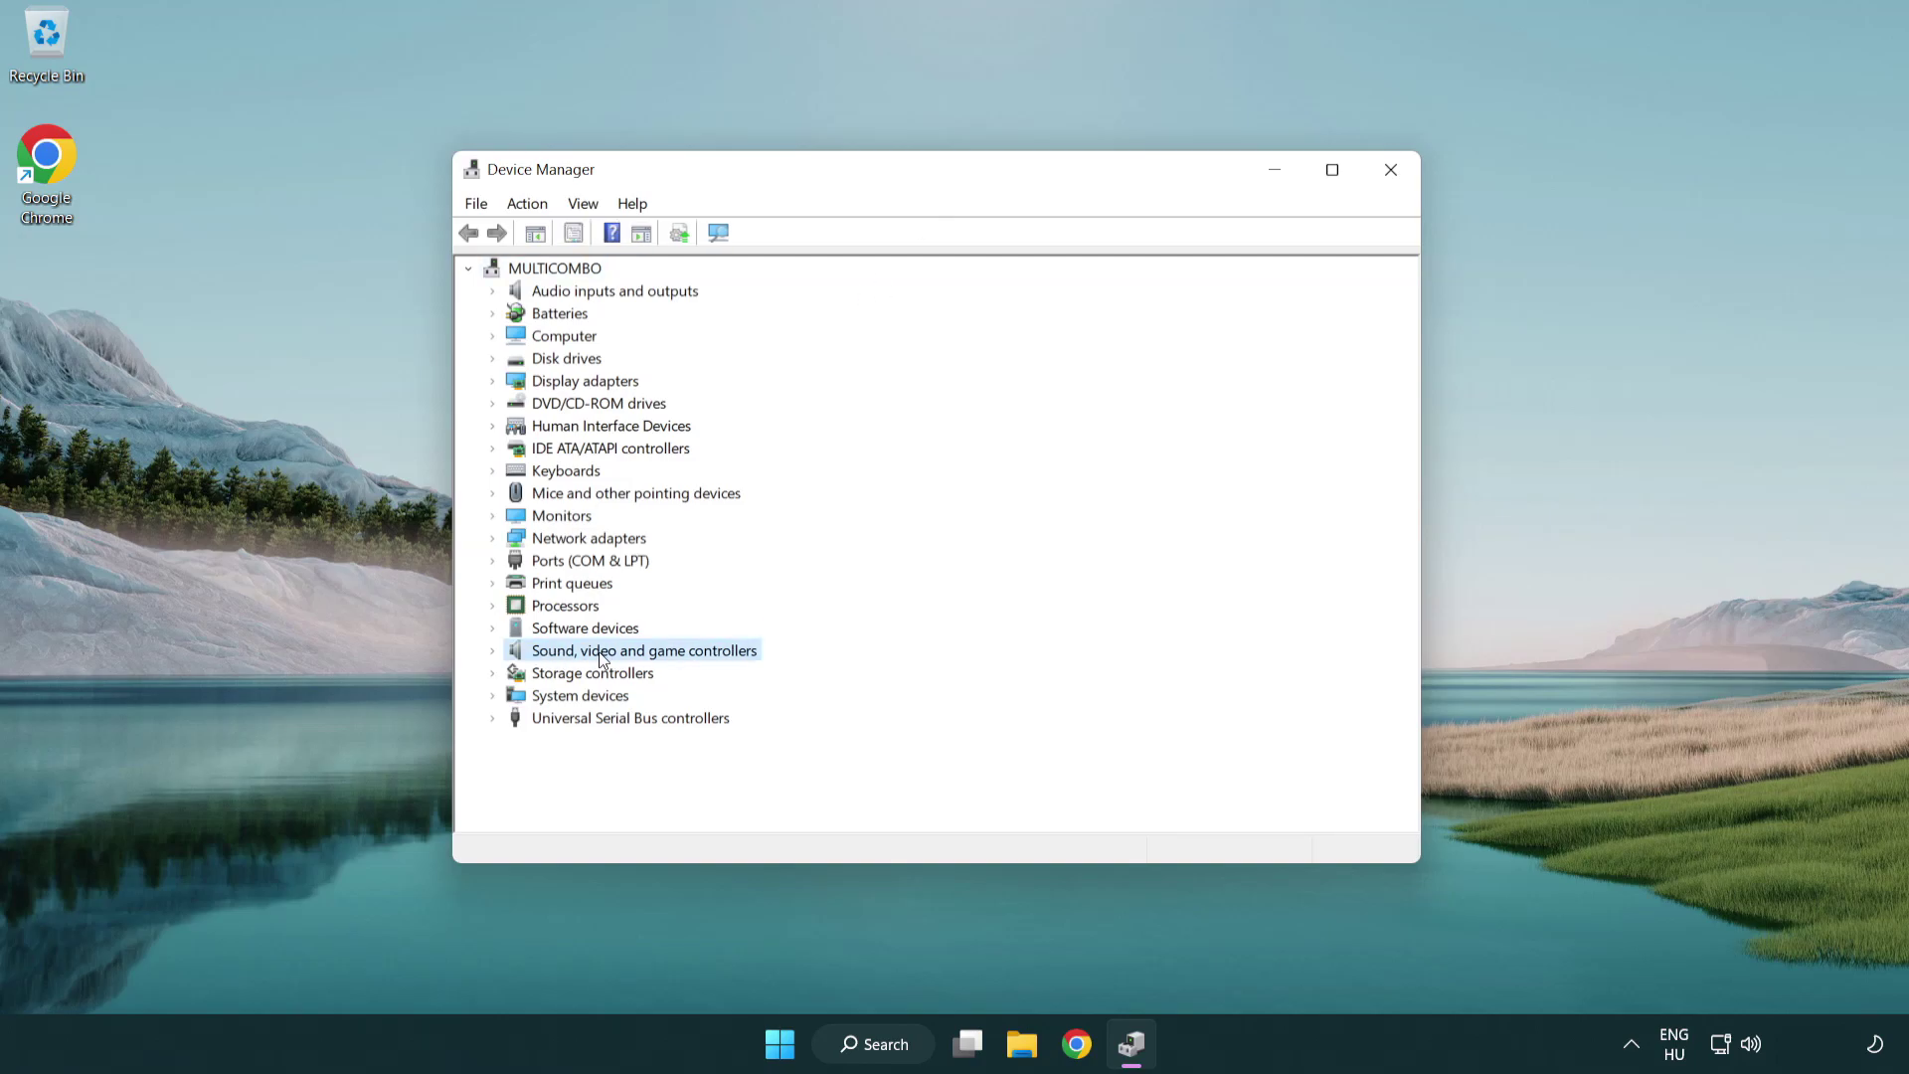
{"action": "left_click", "coordinate": [494, 652]}
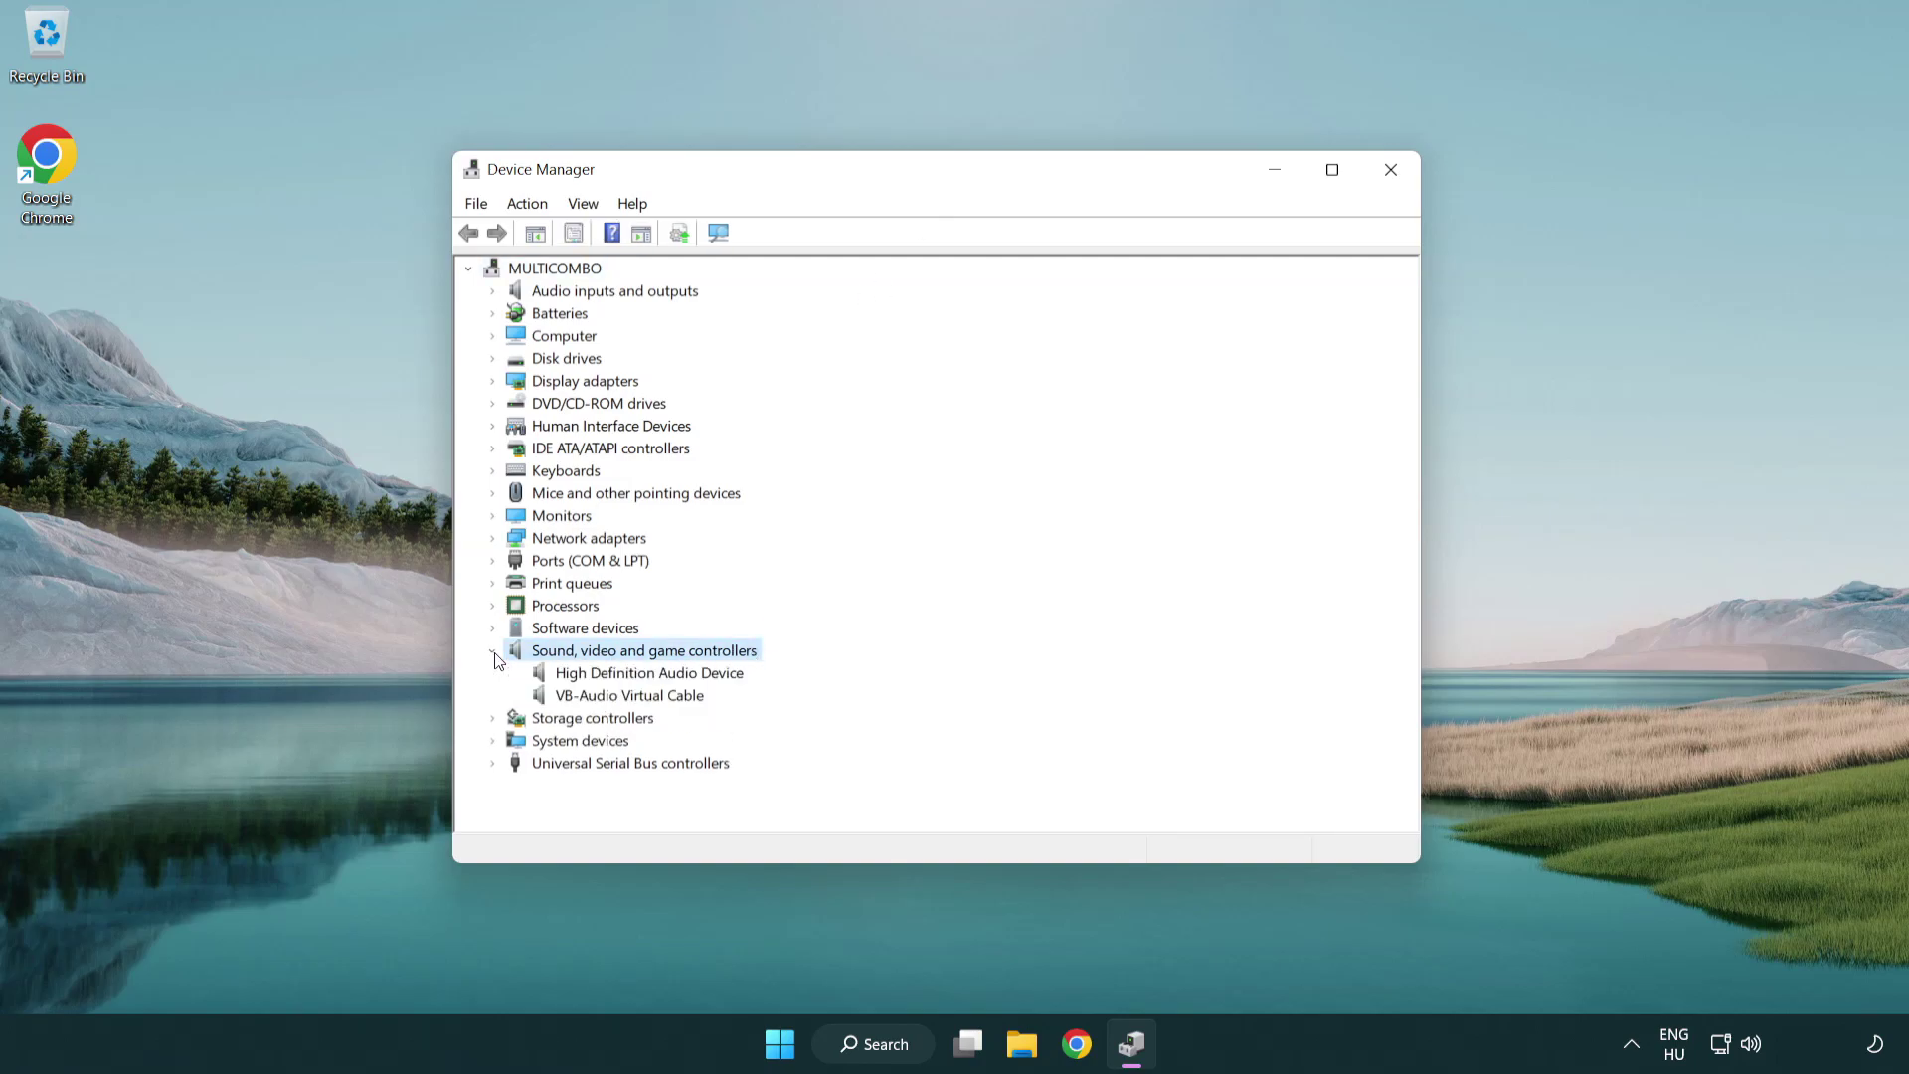
{"action": "left_click", "coordinate": [593, 674]}
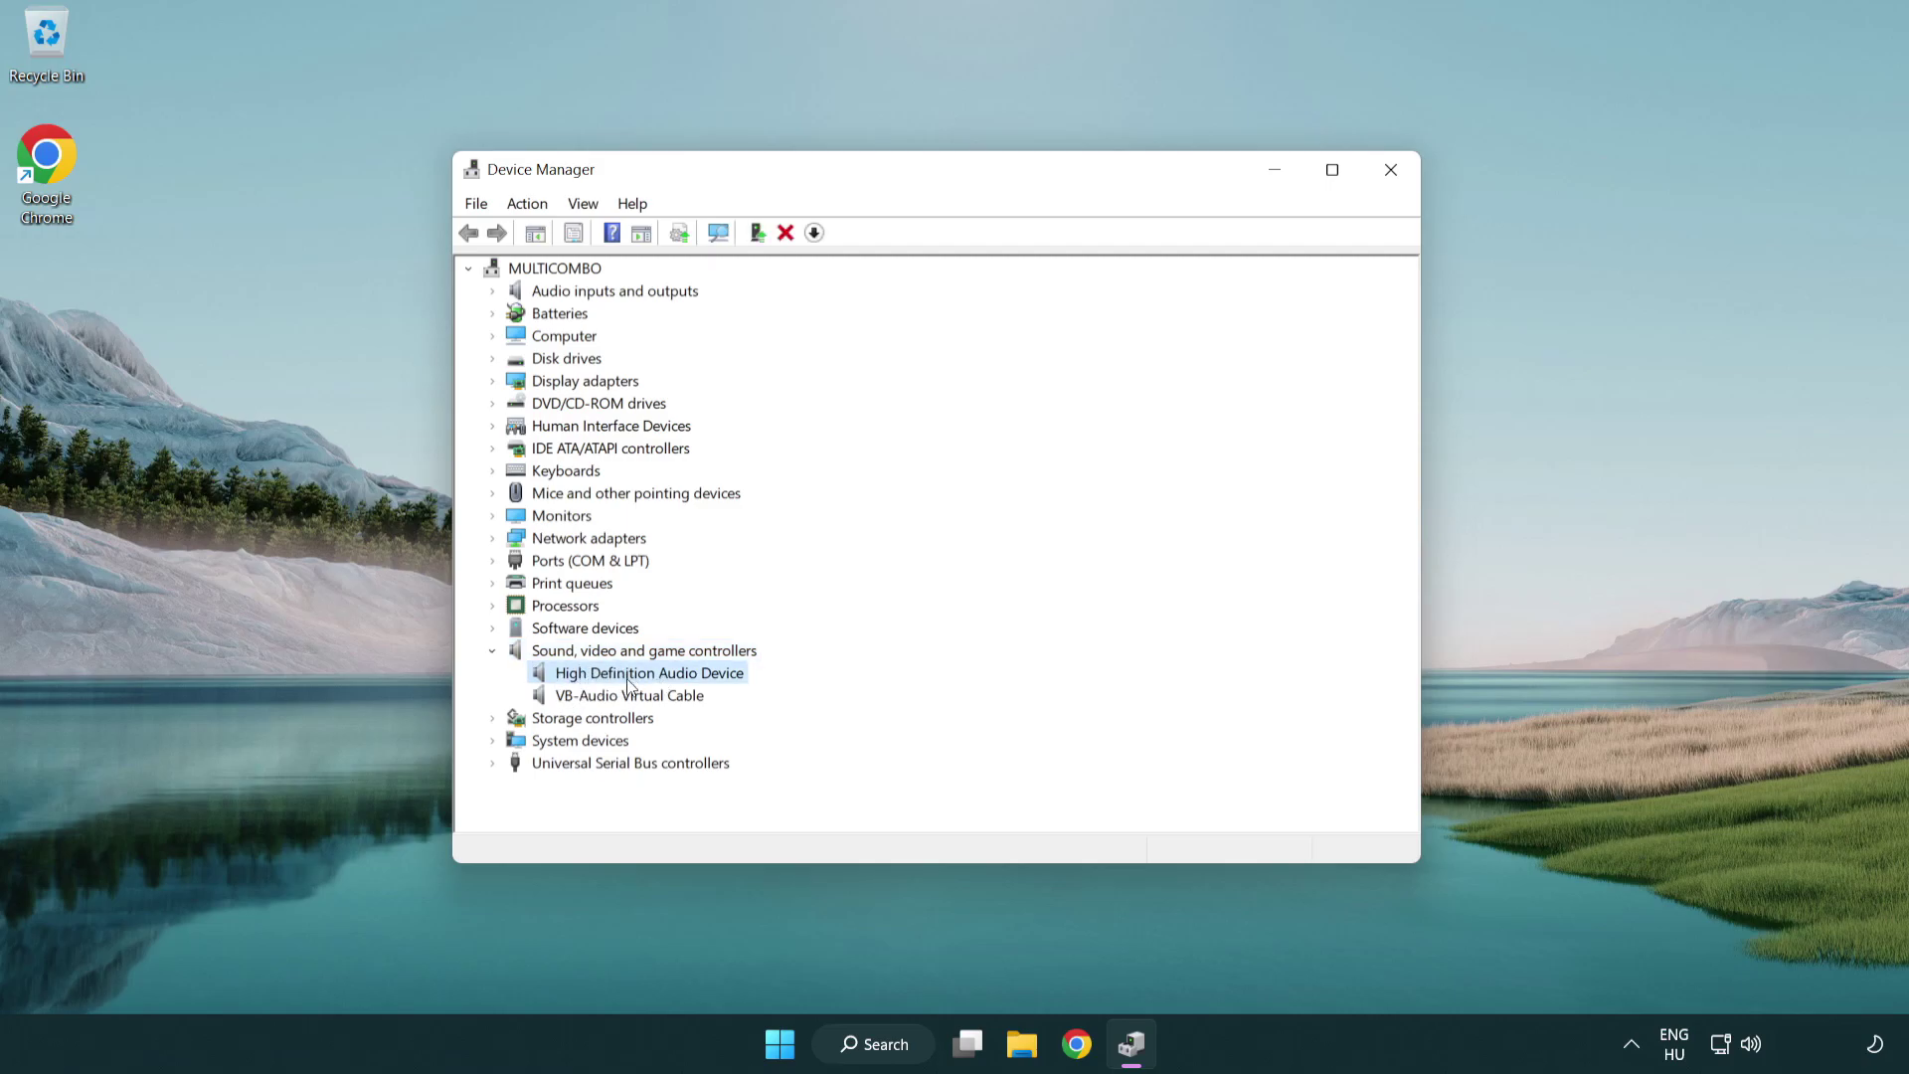
{"action": "right_click", "coordinate": [667, 673]}
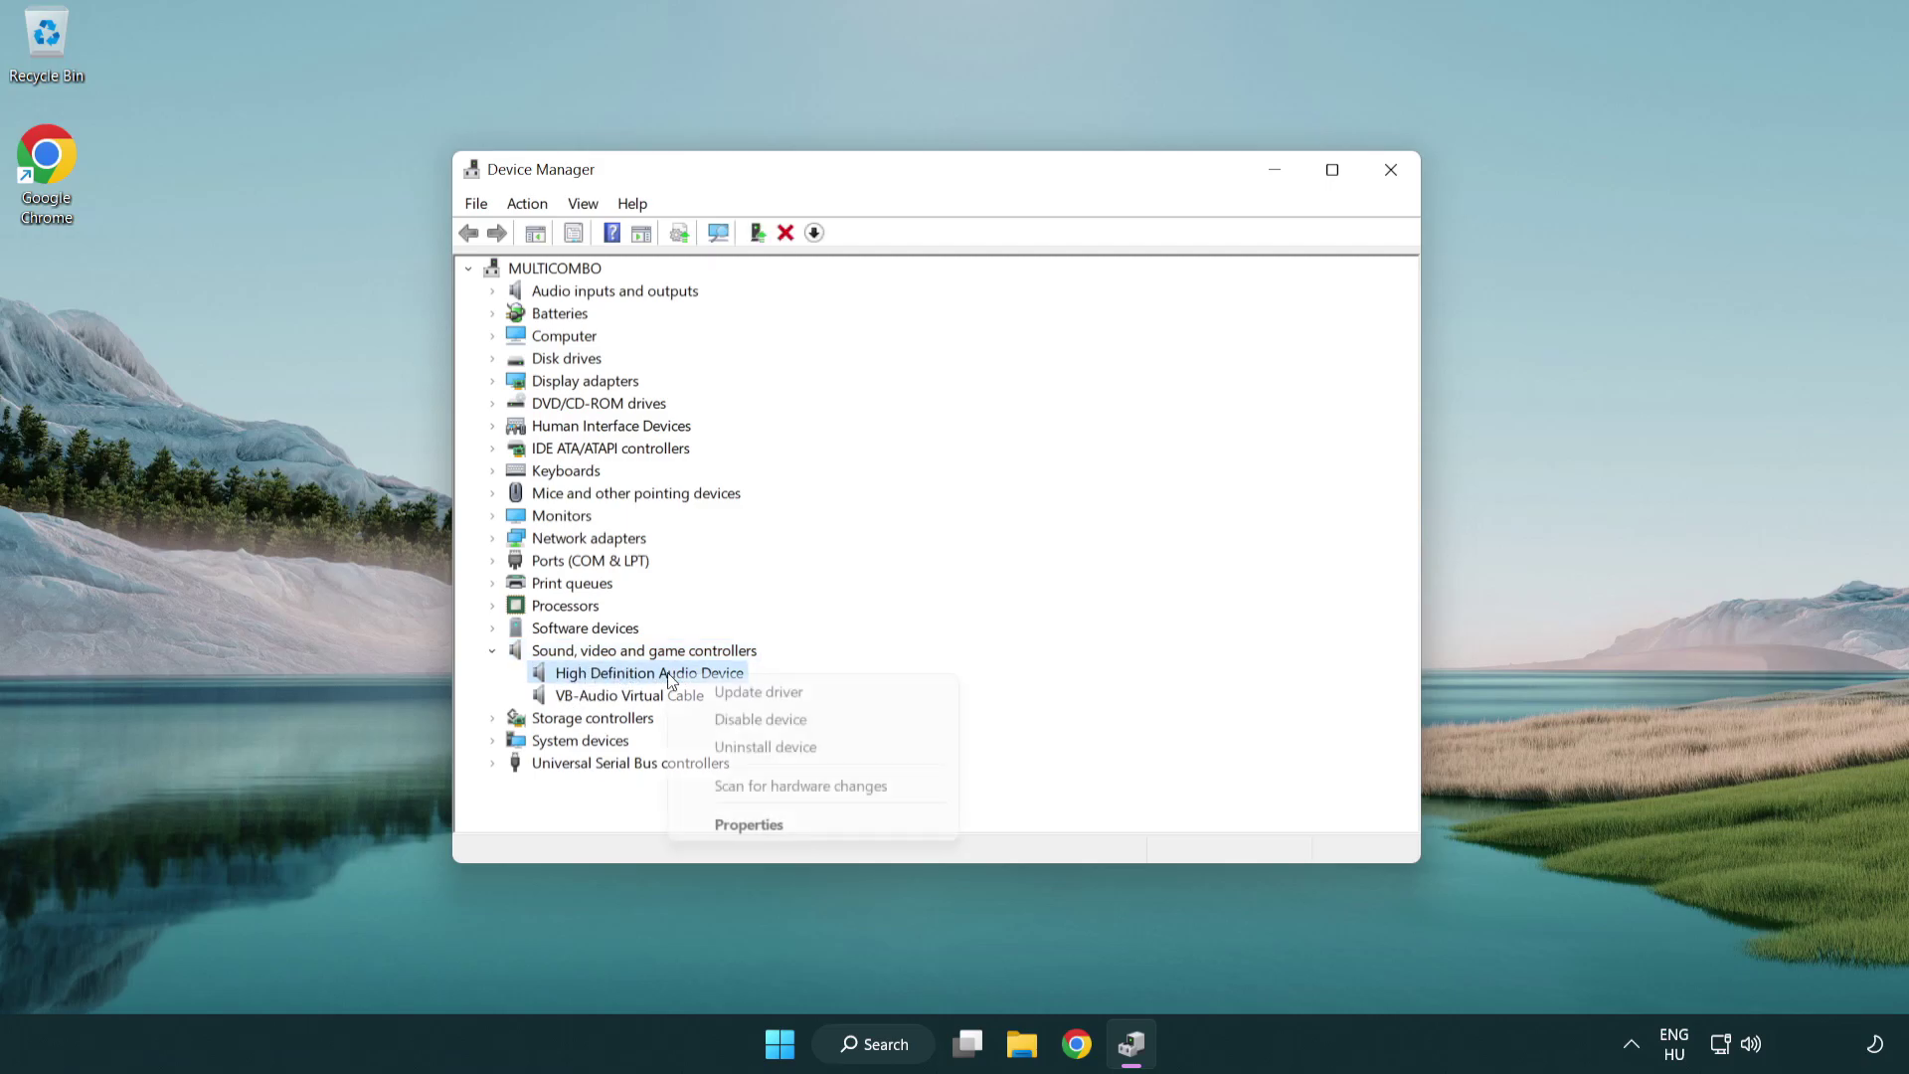
Reinstall the High Definition Audio Device driver from the computer's compatible driver list, accepting the warning.
{"action": "left_click", "coordinate": [823, 690]}
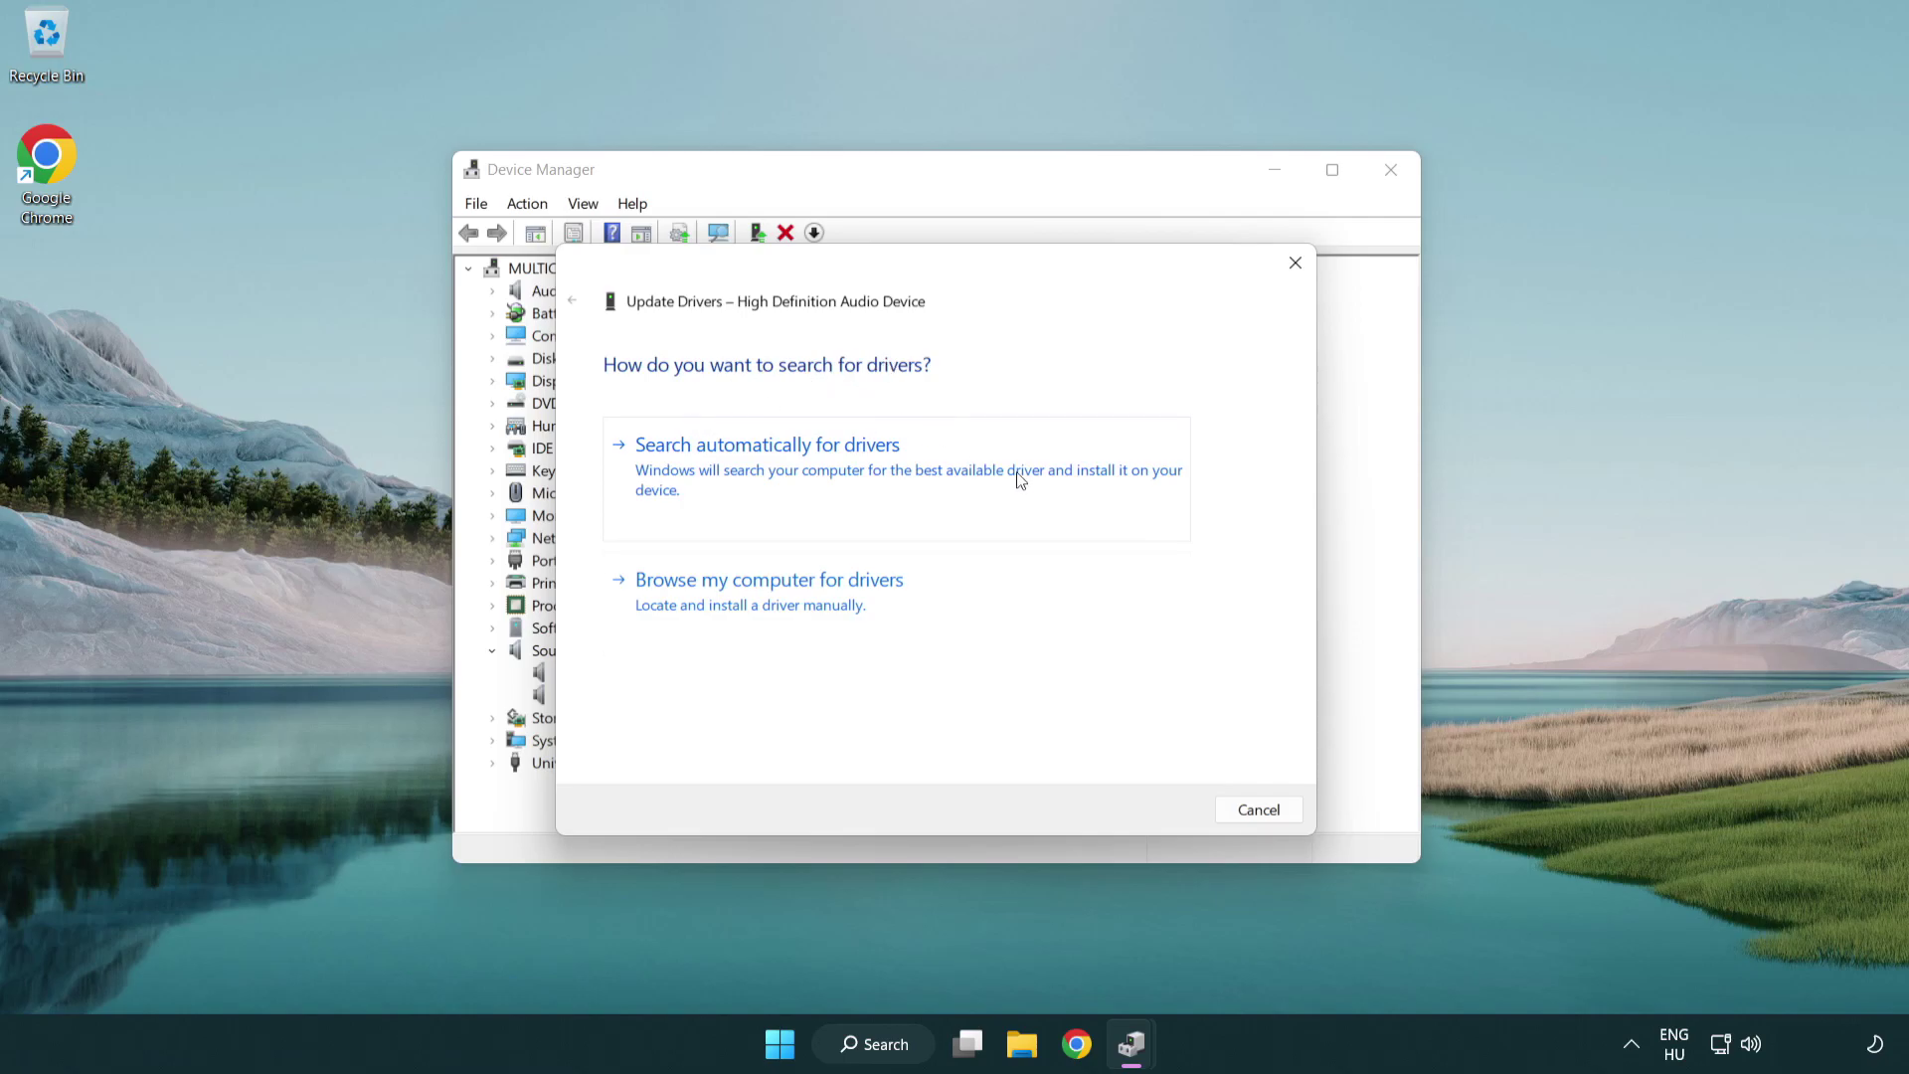
{"action": "left_click", "coordinate": [773, 622]}
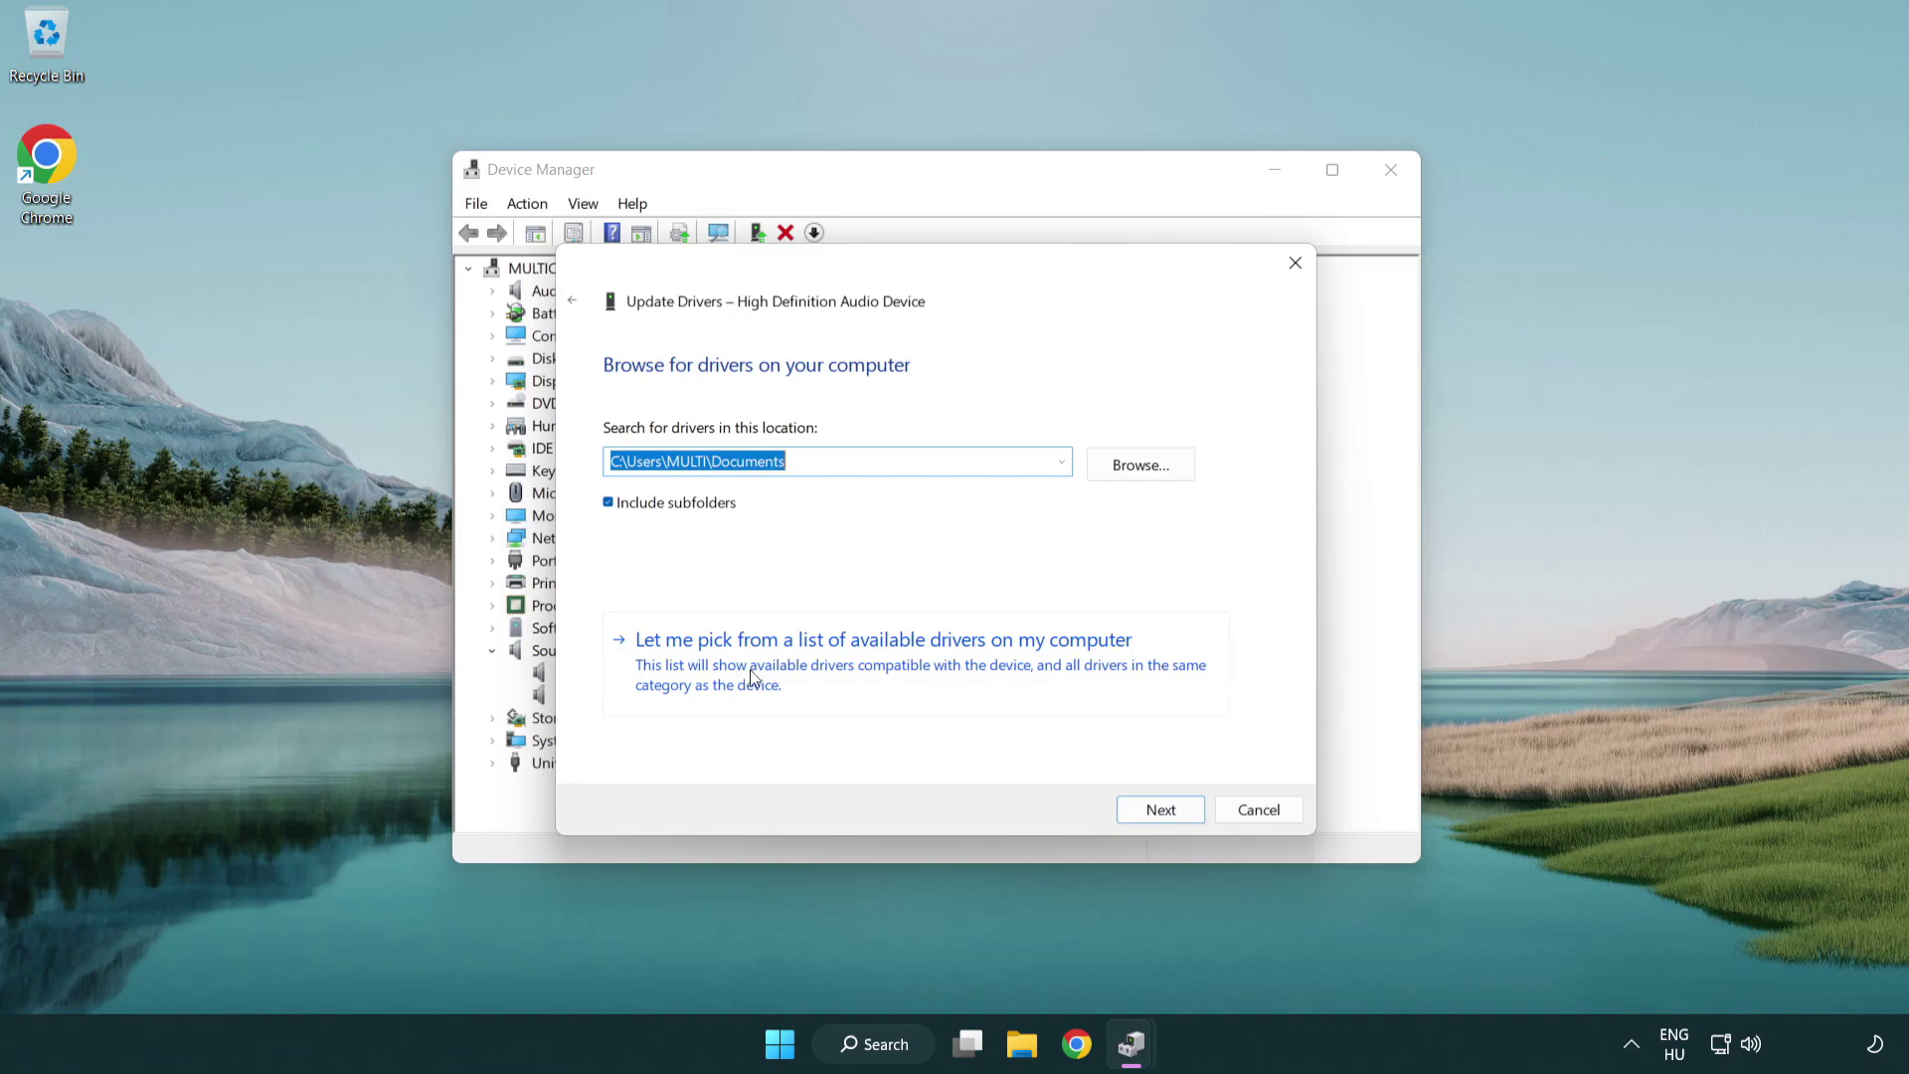
{"action": "left_click", "coordinate": [918, 677]}
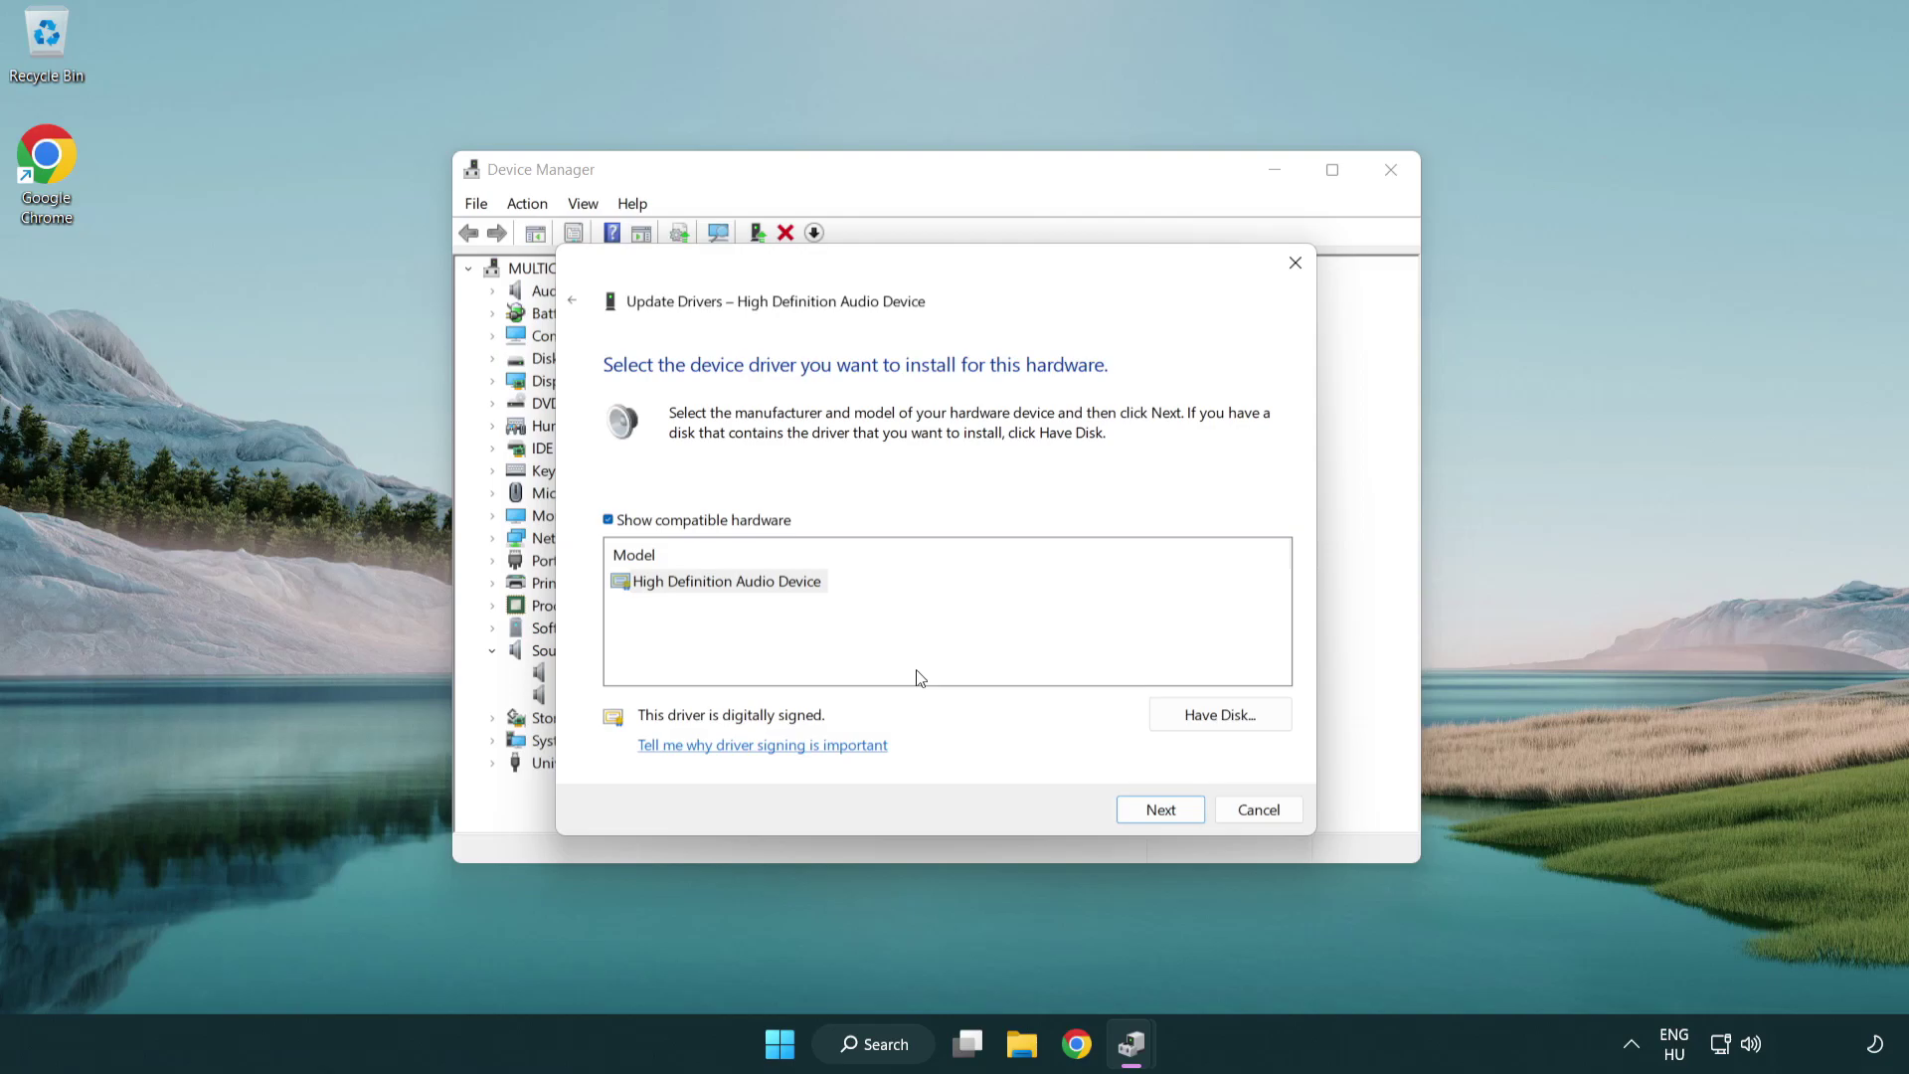
{"action": "left_click", "coordinate": [648, 603]}
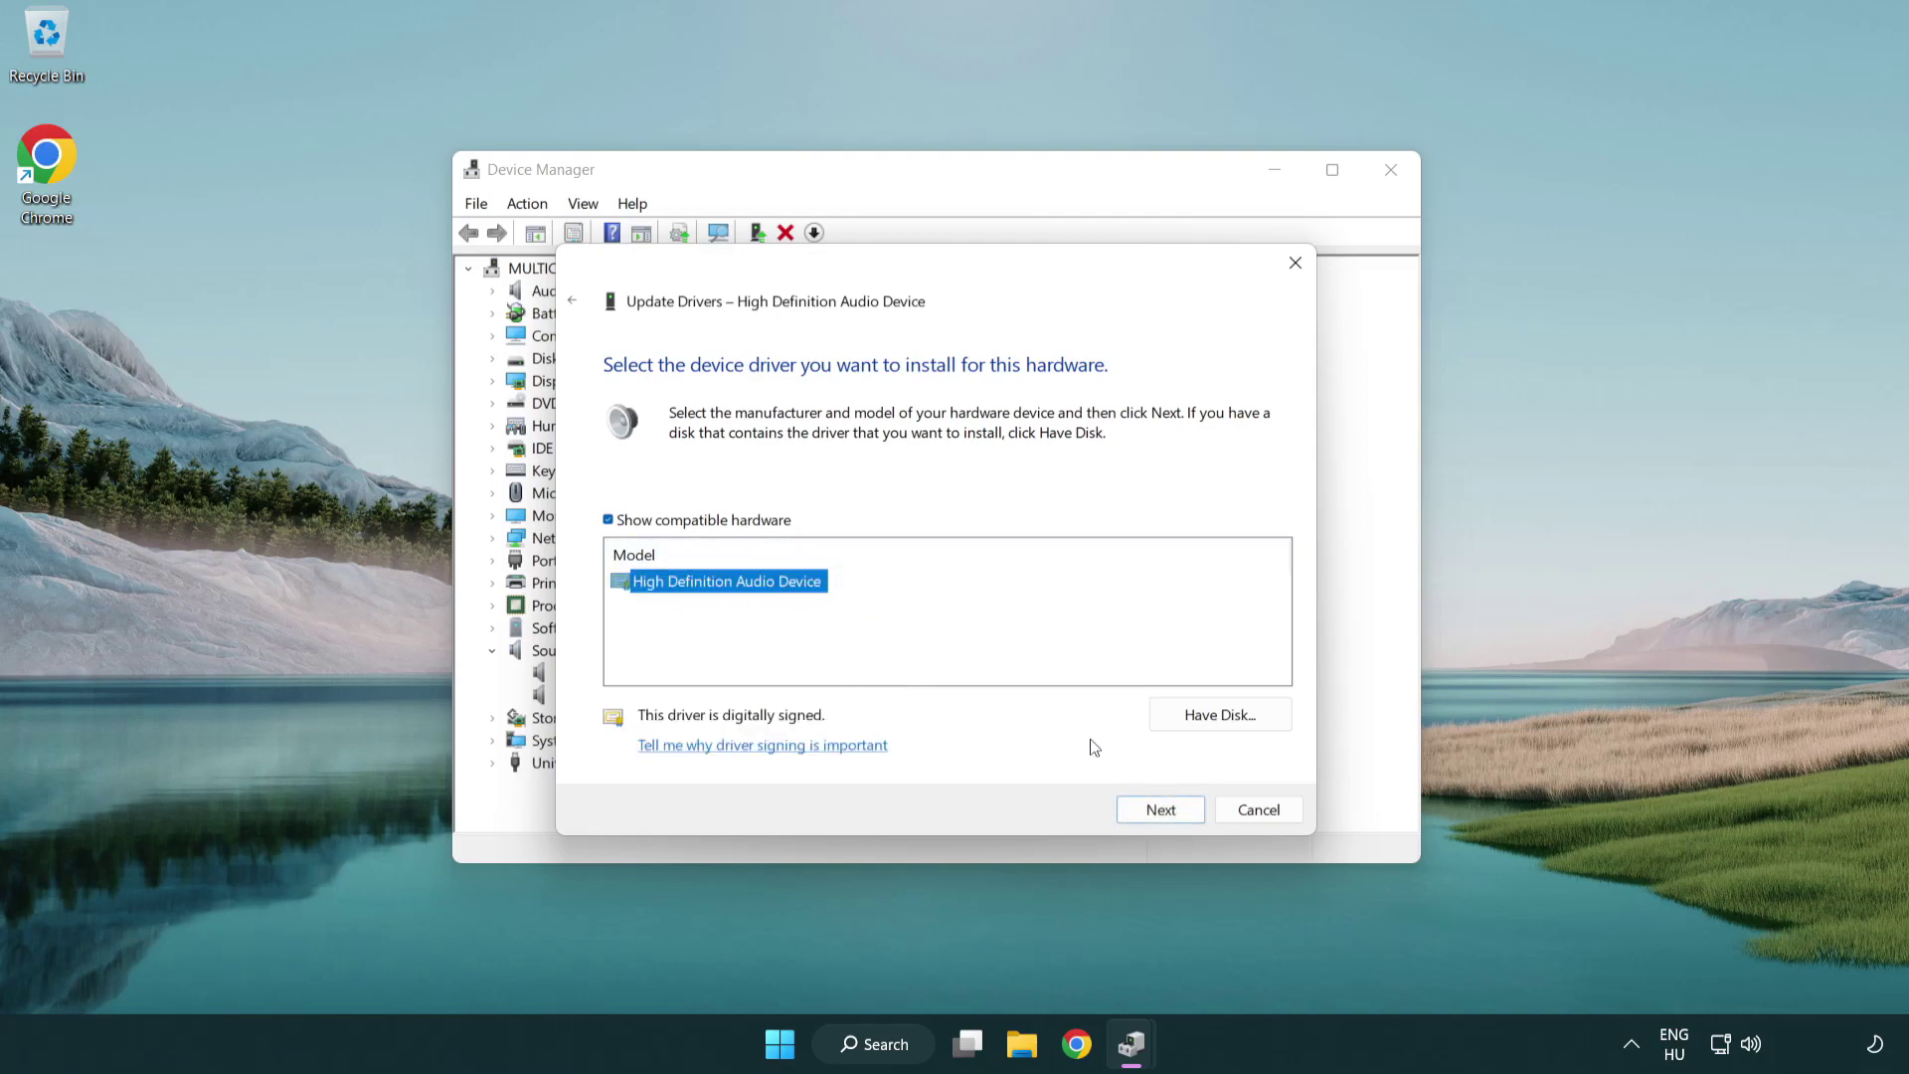
{"action": "left_click", "coordinate": [1179, 816]}
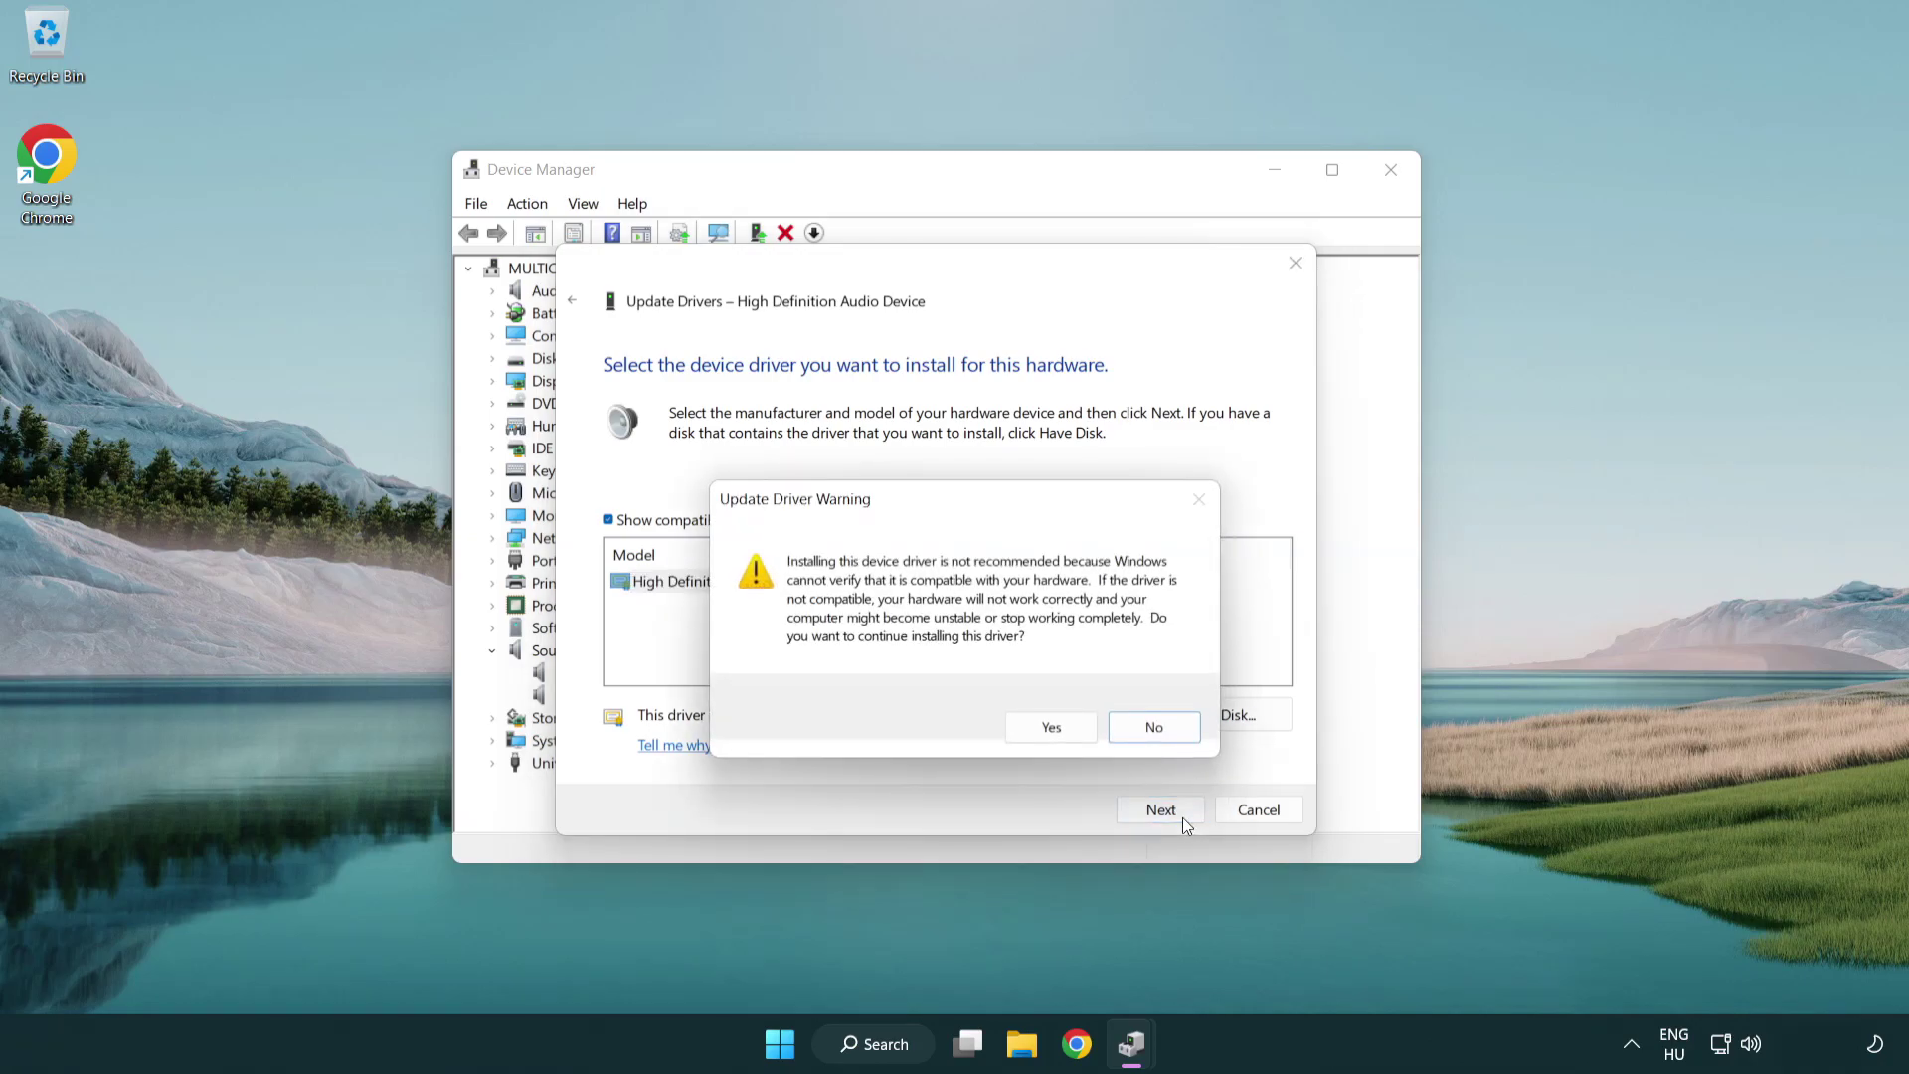
{"action": "left_click", "coordinate": [1052, 728]}
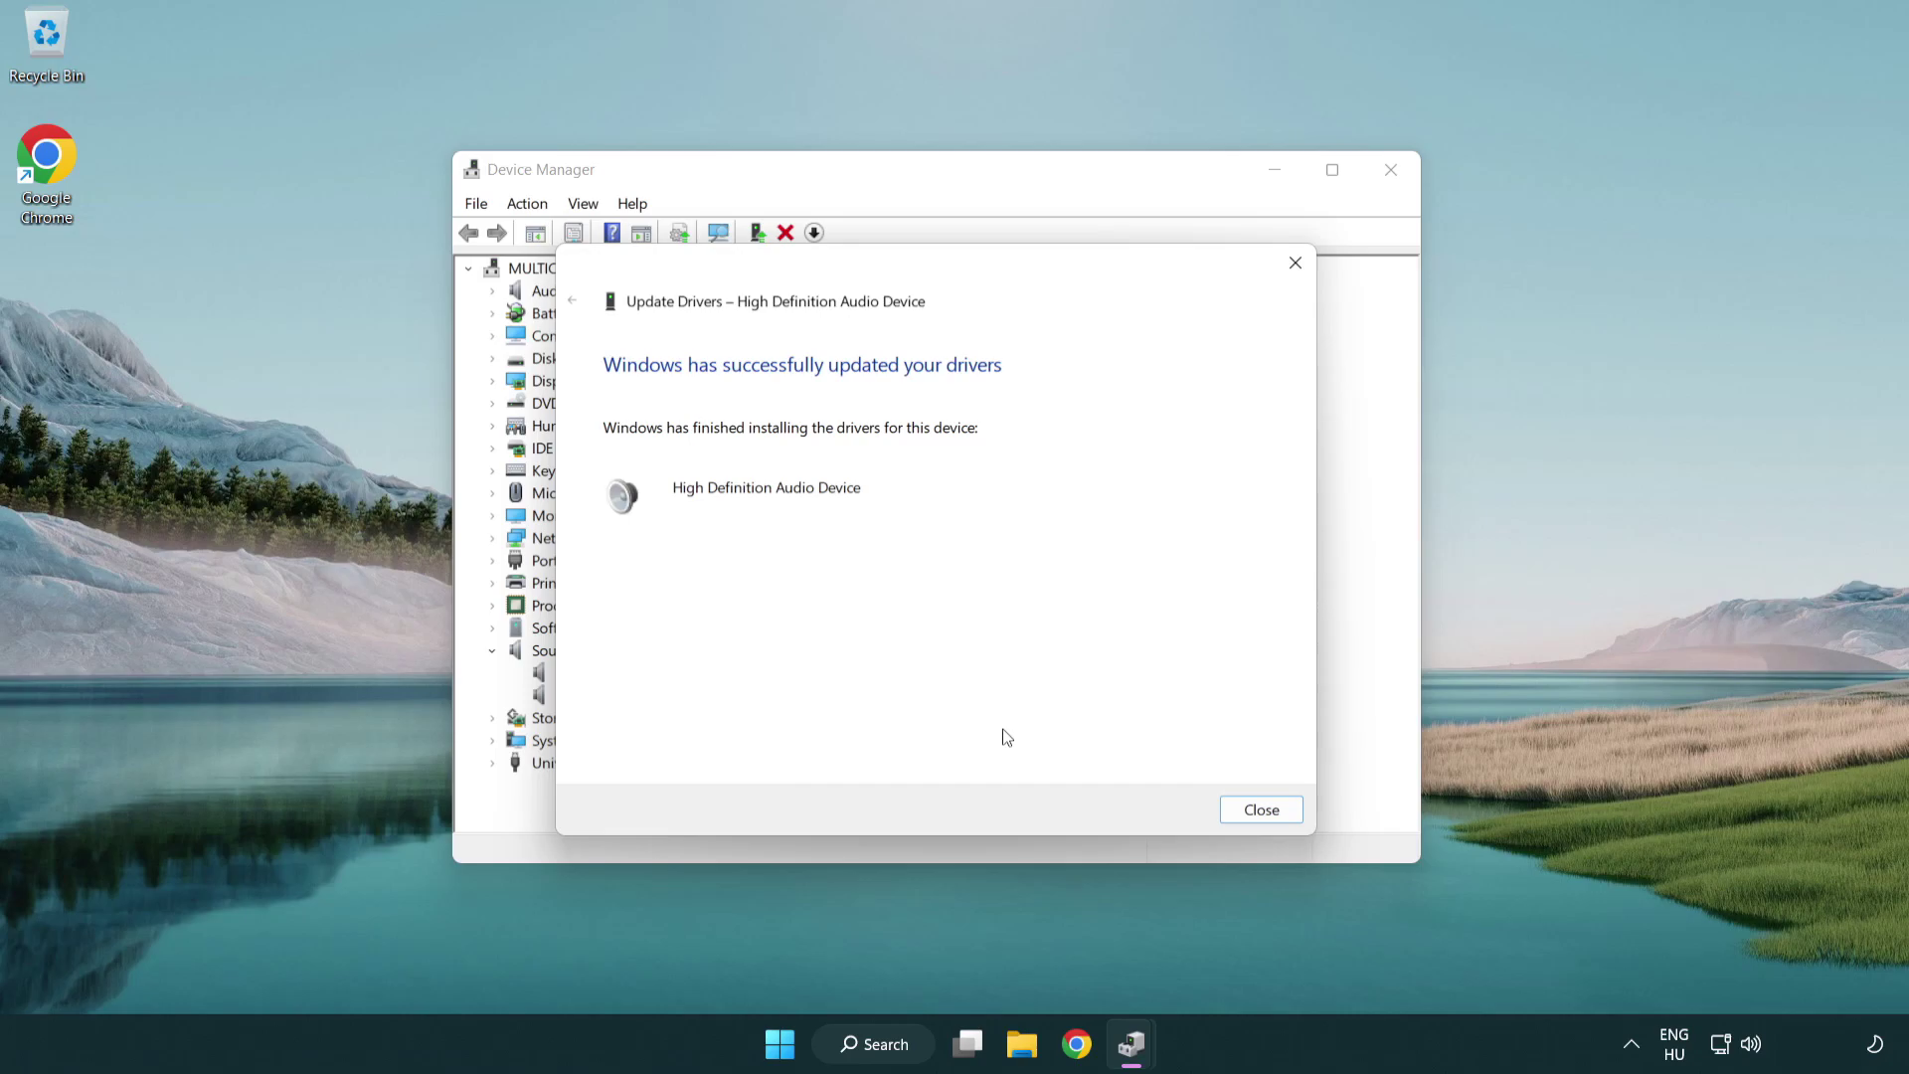
{"action": "left_click", "coordinate": [1263, 816]}
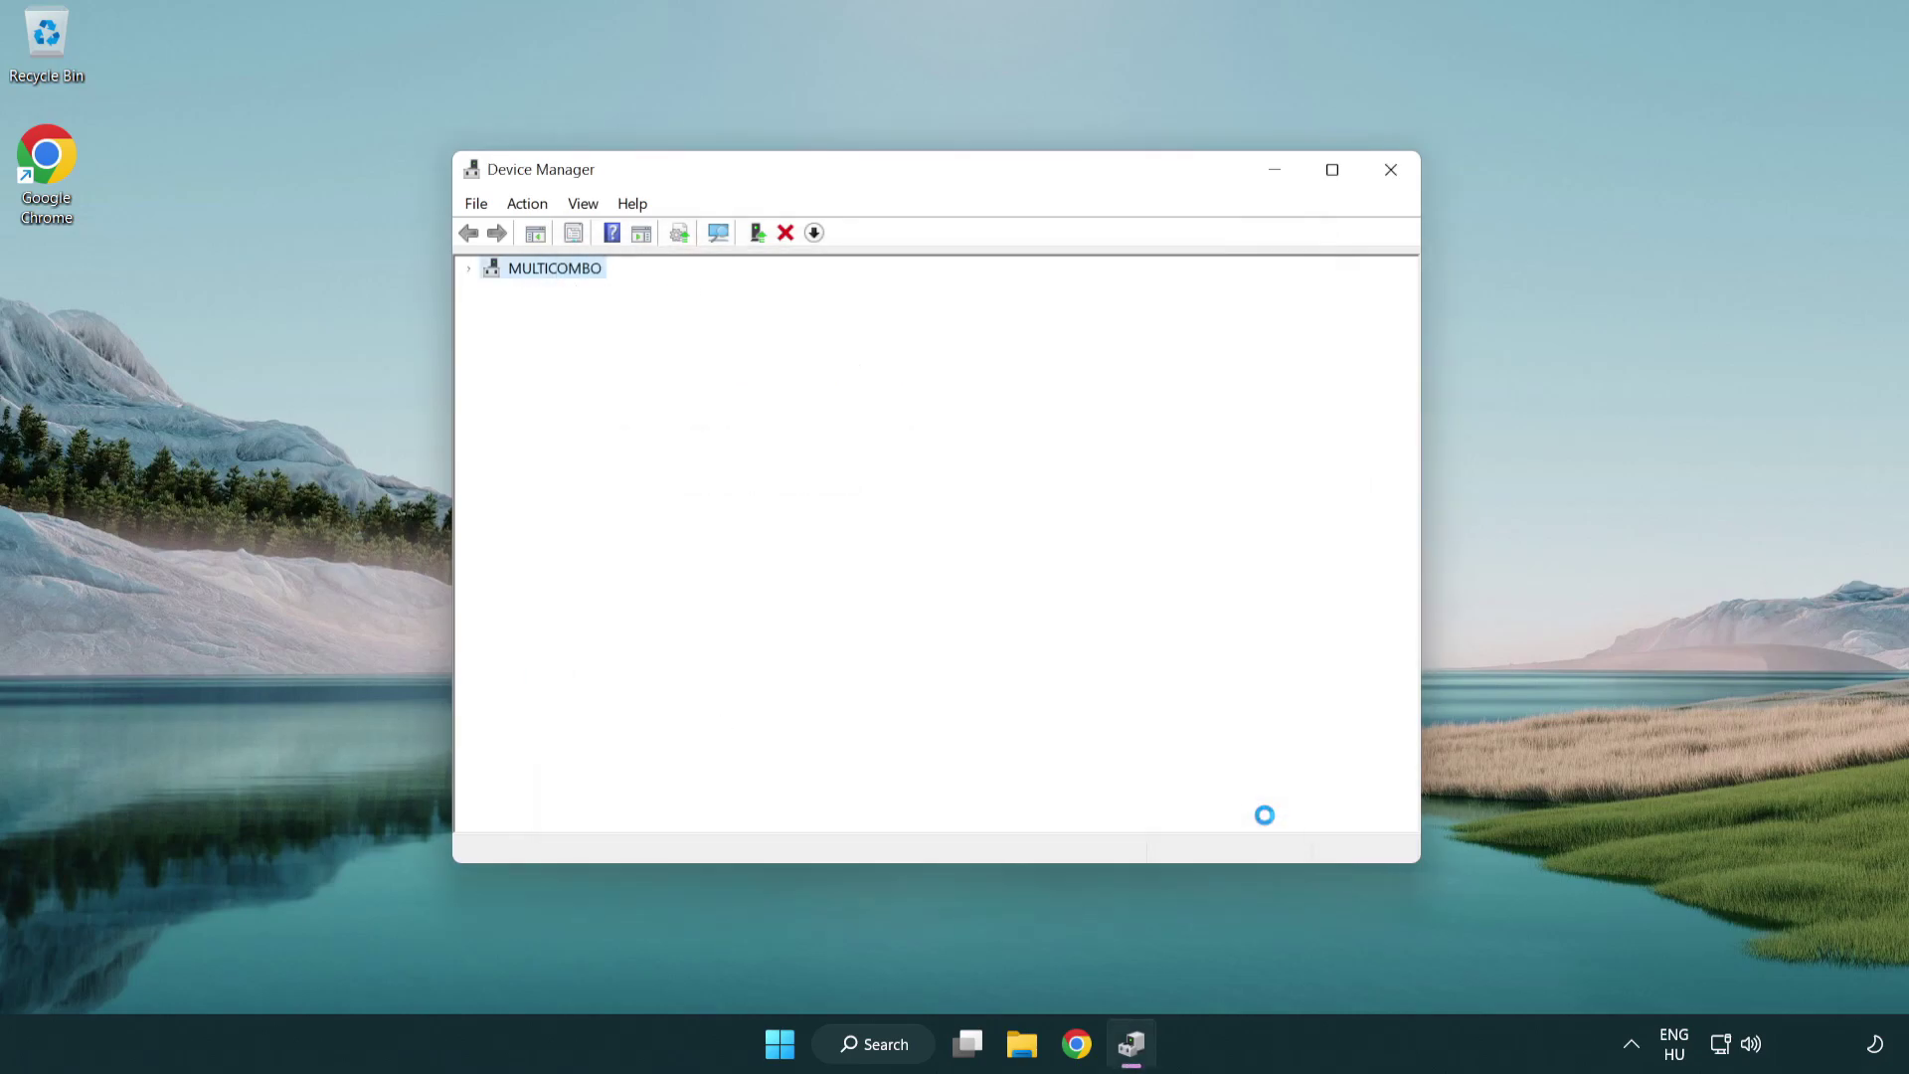
Close Device Manager and bring up the power options from the Start menu.
{"action": "left_click", "coordinate": [1391, 169]}
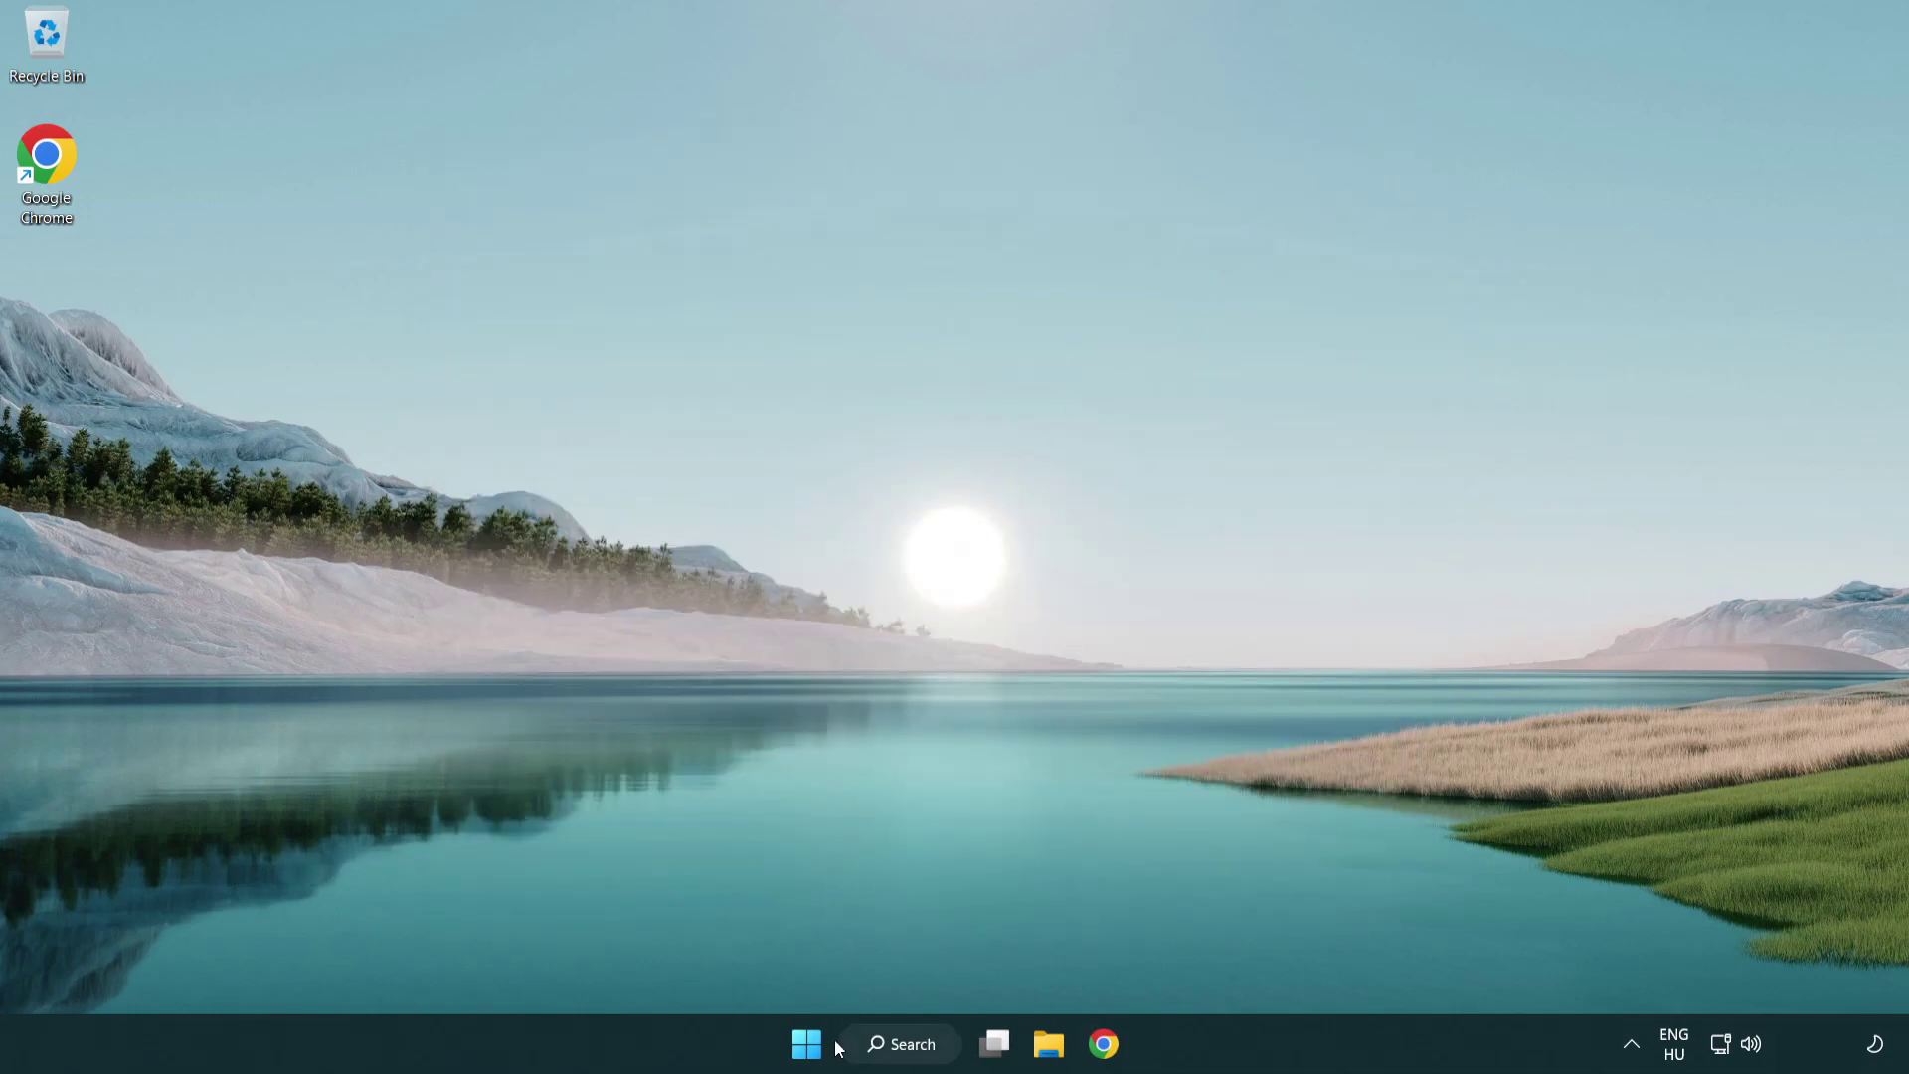
{"action": "left_click", "coordinate": [806, 1043]}
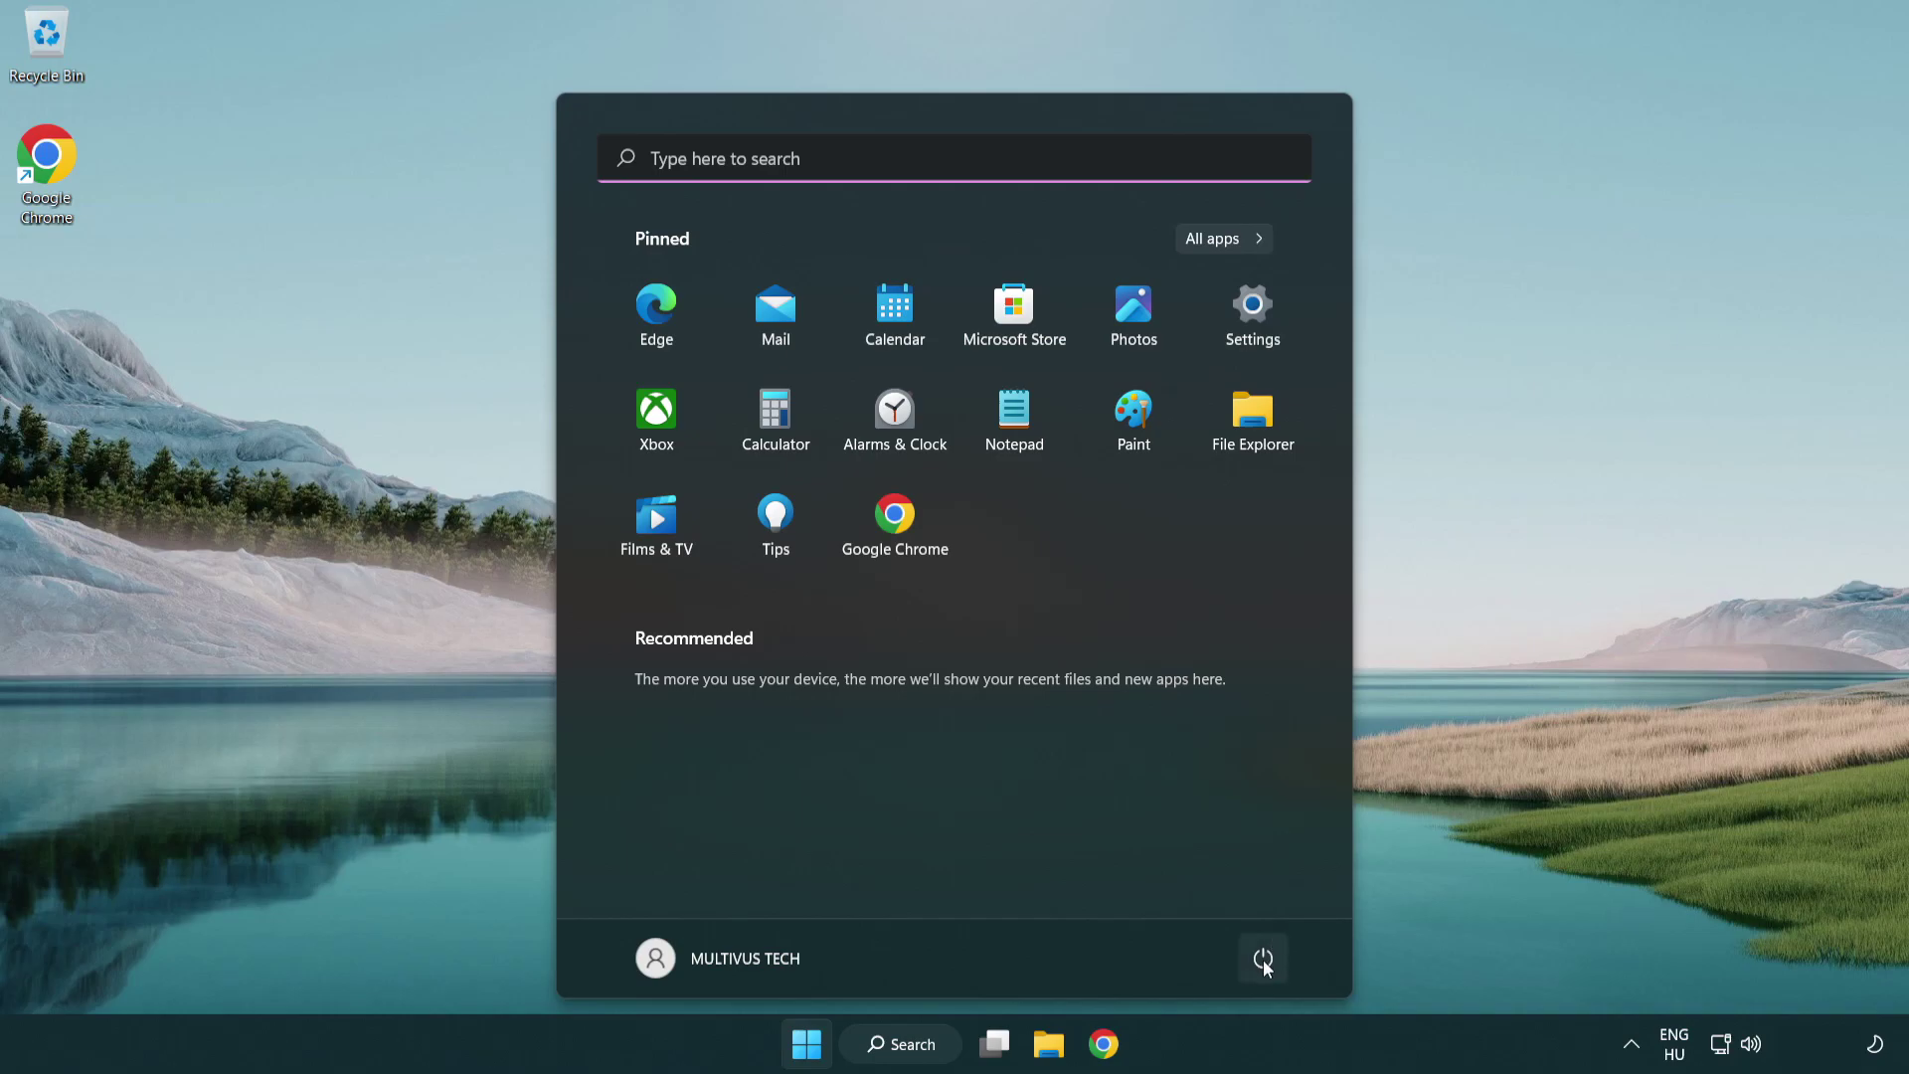
{"action": "left_click", "coordinate": [1264, 958]}
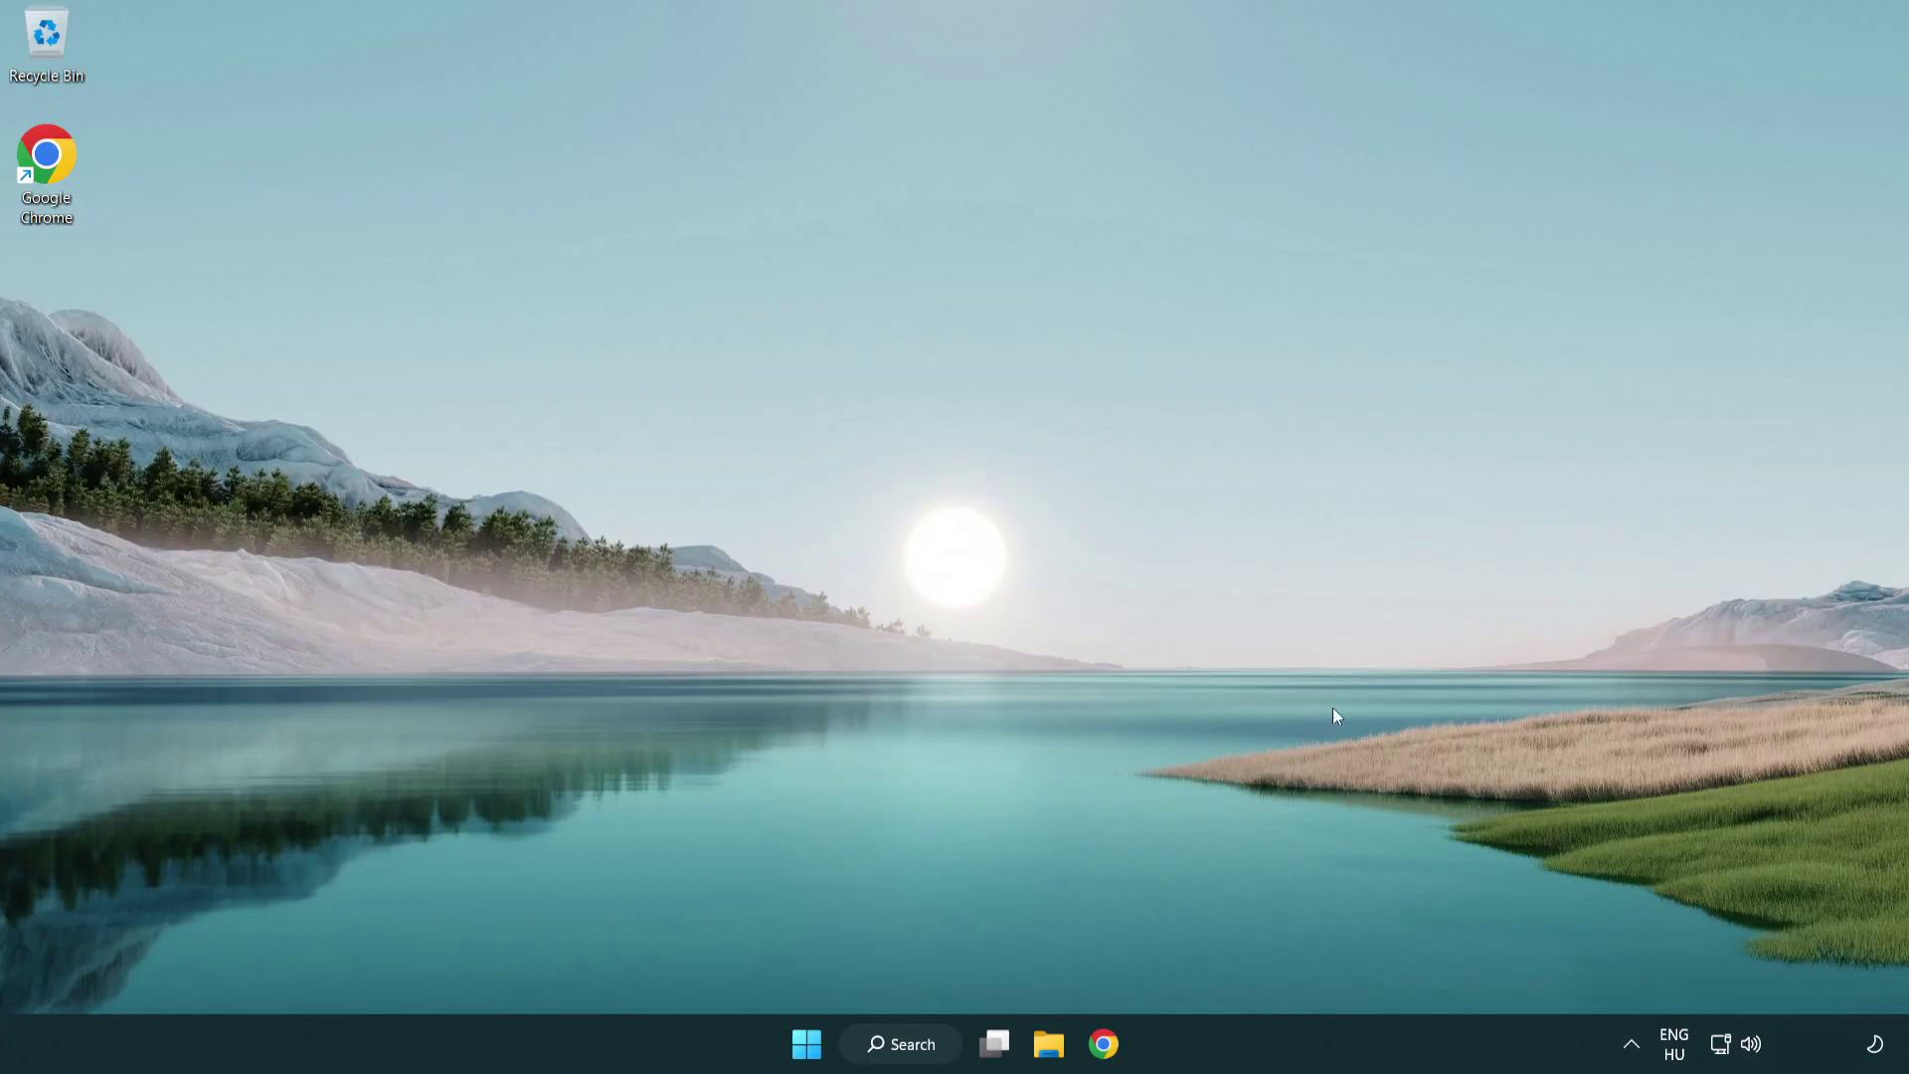
Launch Troubleshoot sound problems from the taskbar volume icon's context menu.
{"action": "right_click", "coordinate": [1752, 1043]}
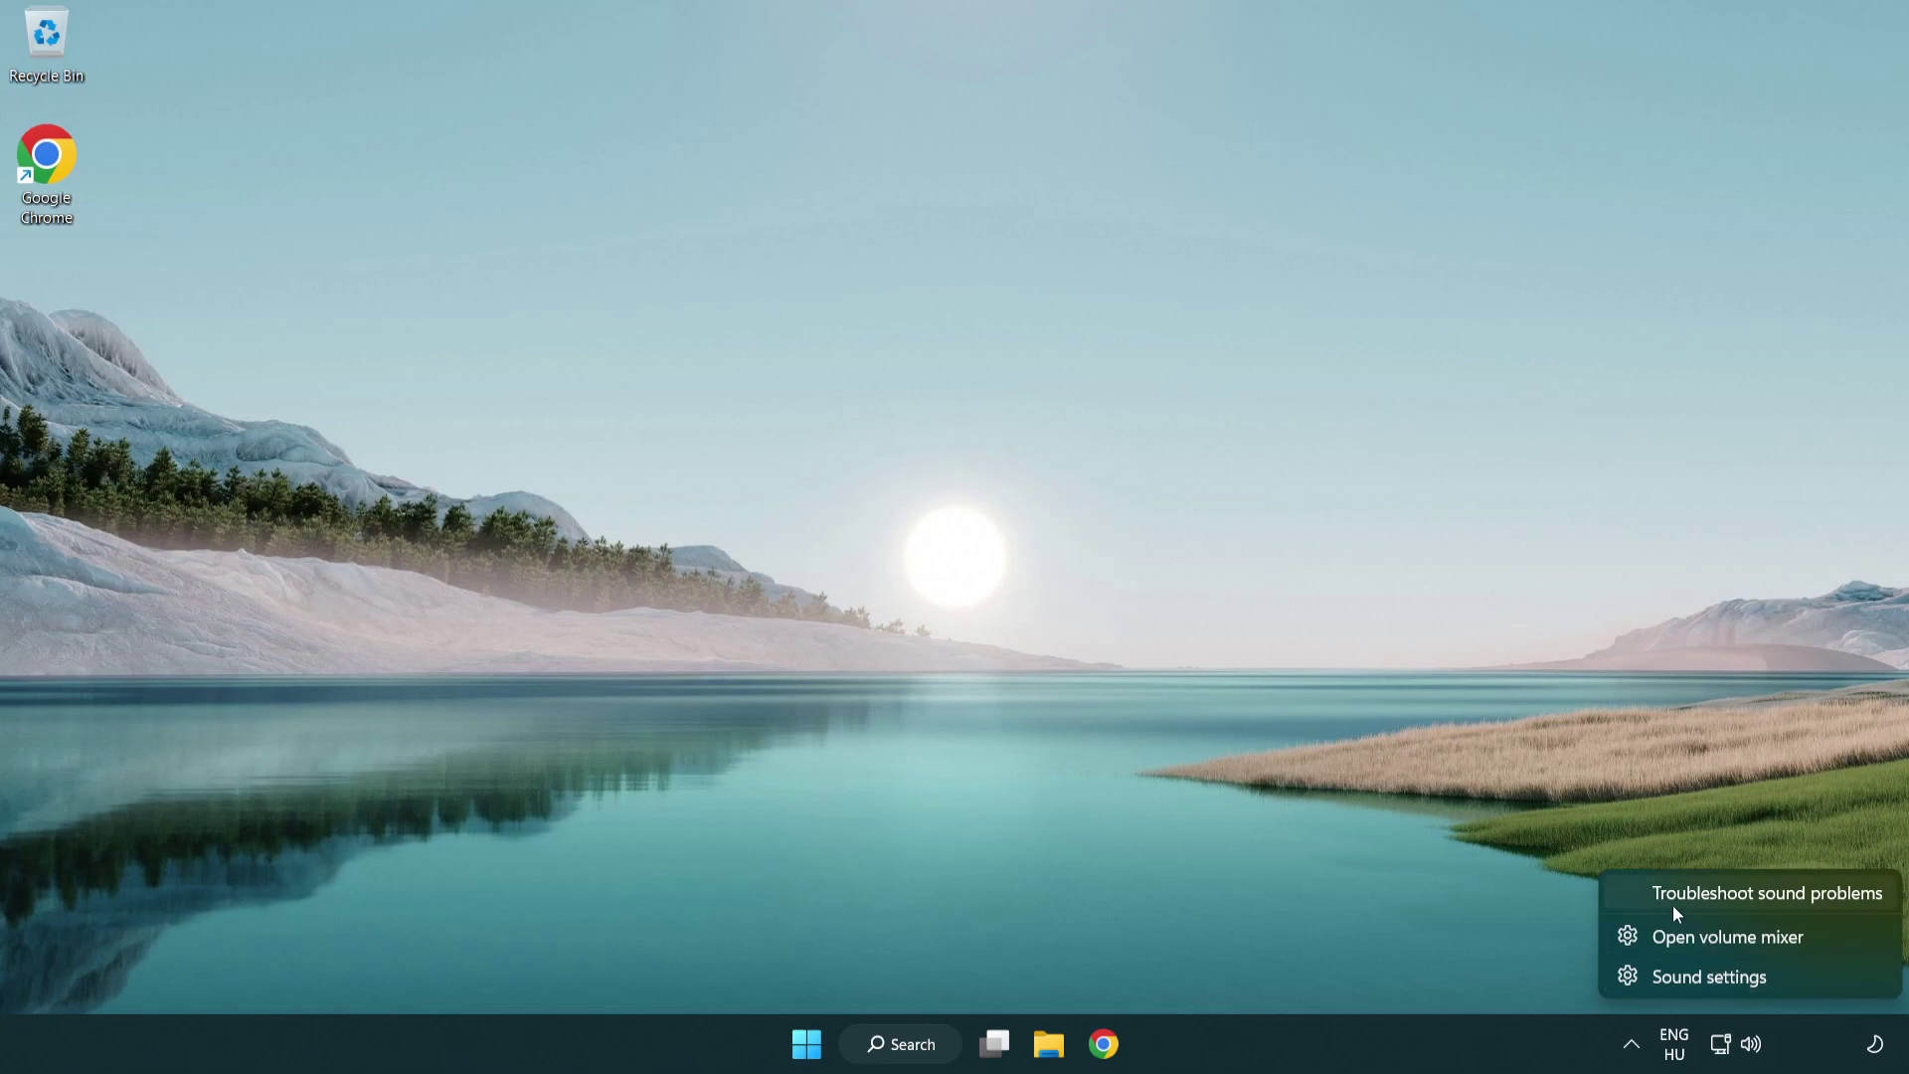
{"action": "left_click", "coordinate": [1740, 897]}
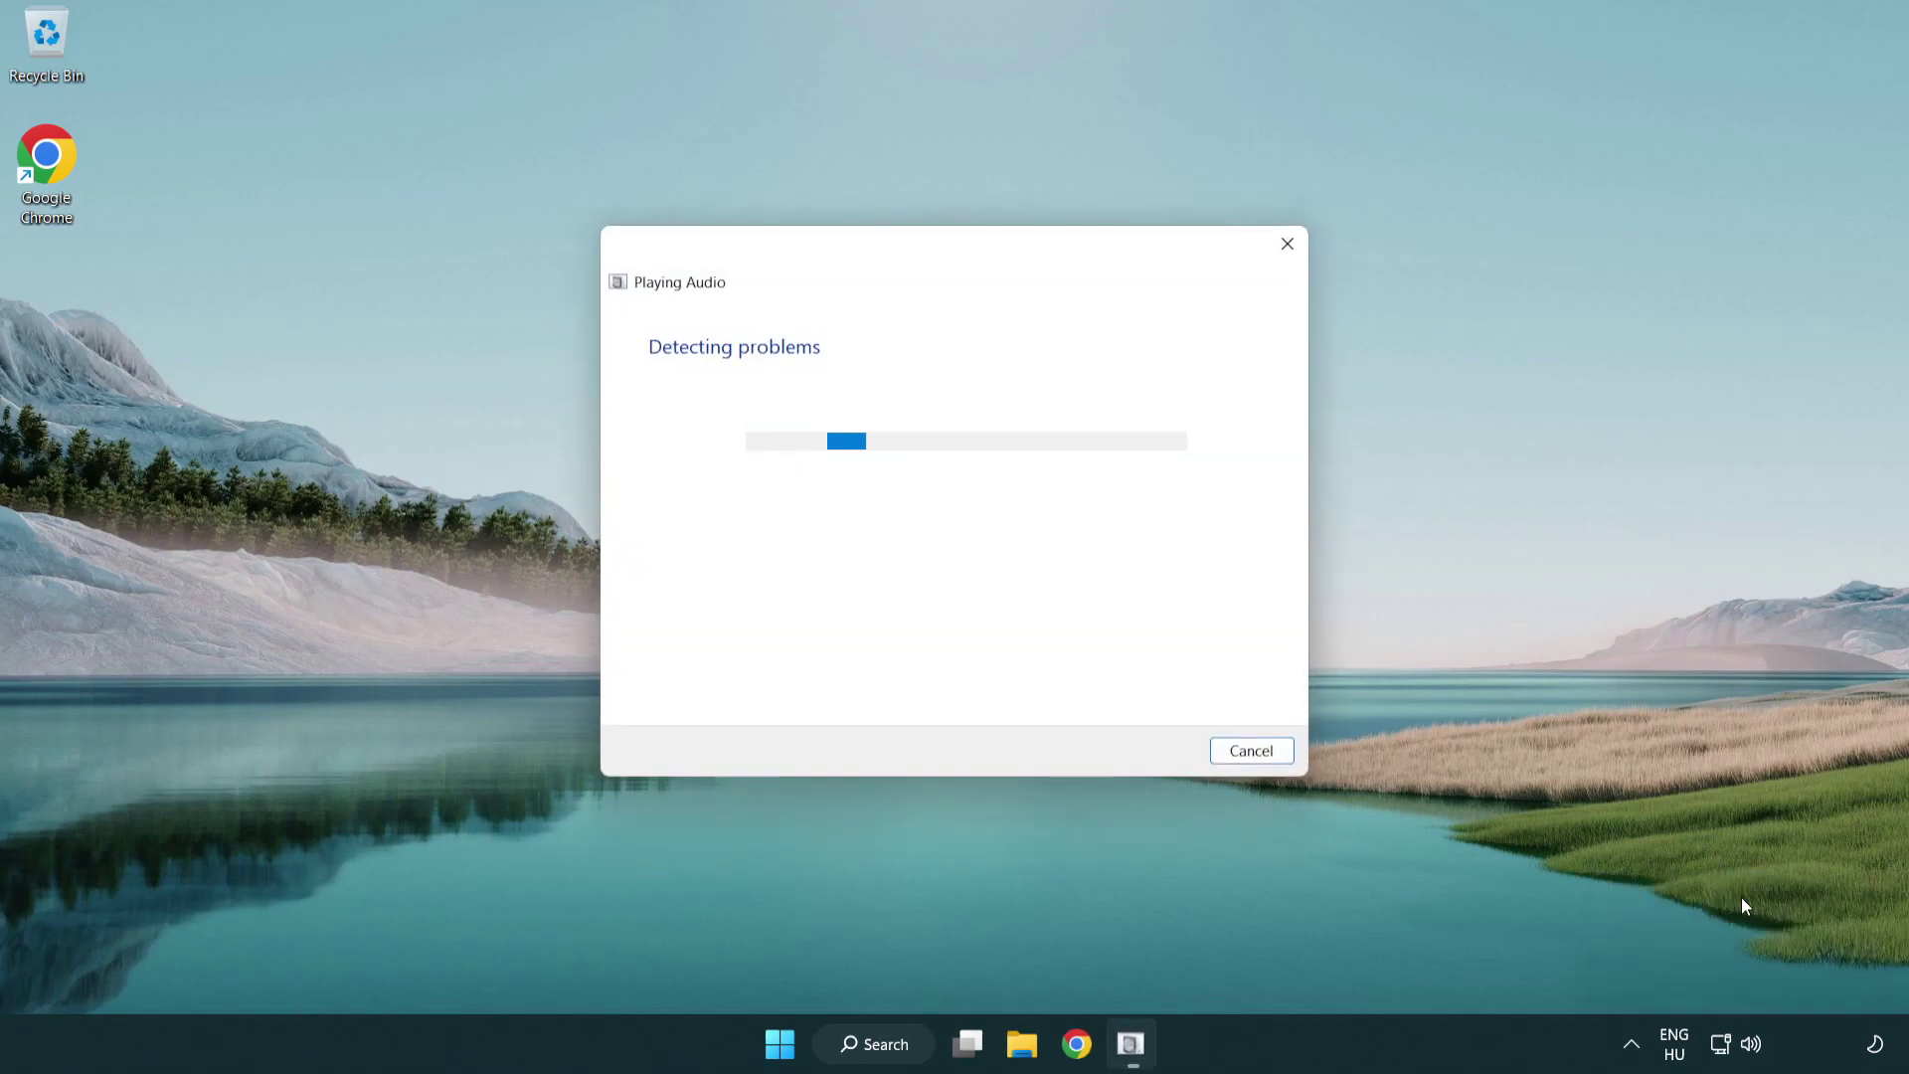